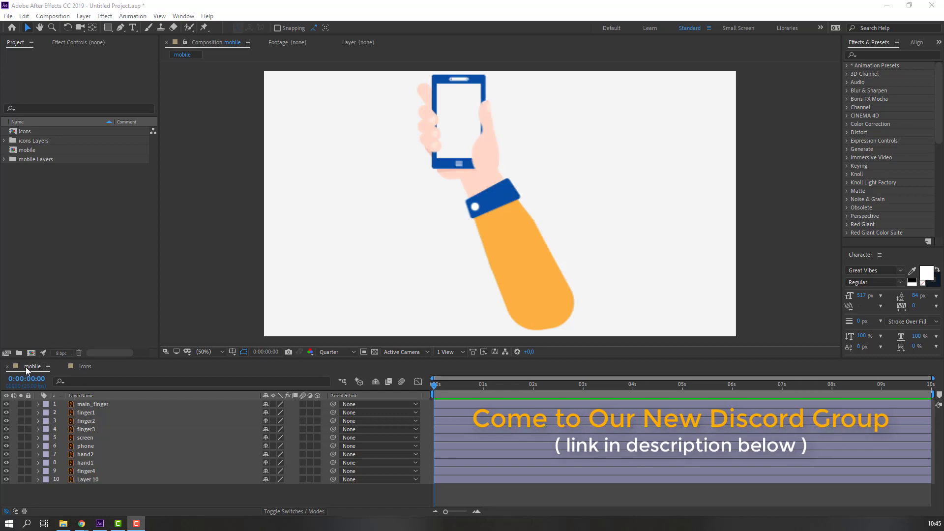
# Add the icons composition as the top layer of the mobile composition and open it for editing.
pyautogui.click(81, 365)
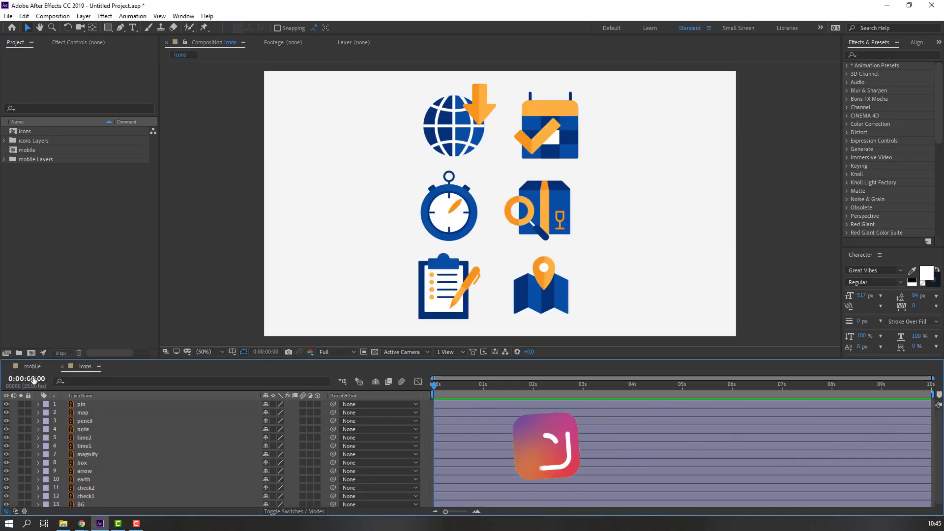
pyautogui.click(32, 367)
pyautogui.click(26, 132)
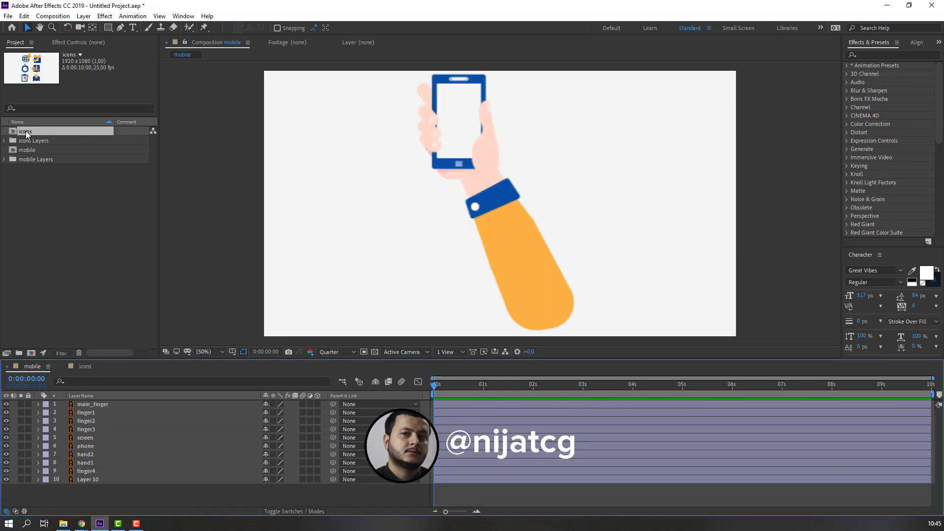
pyautogui.moveTo(26, 132); pyautogui.dragTo(89, 403)
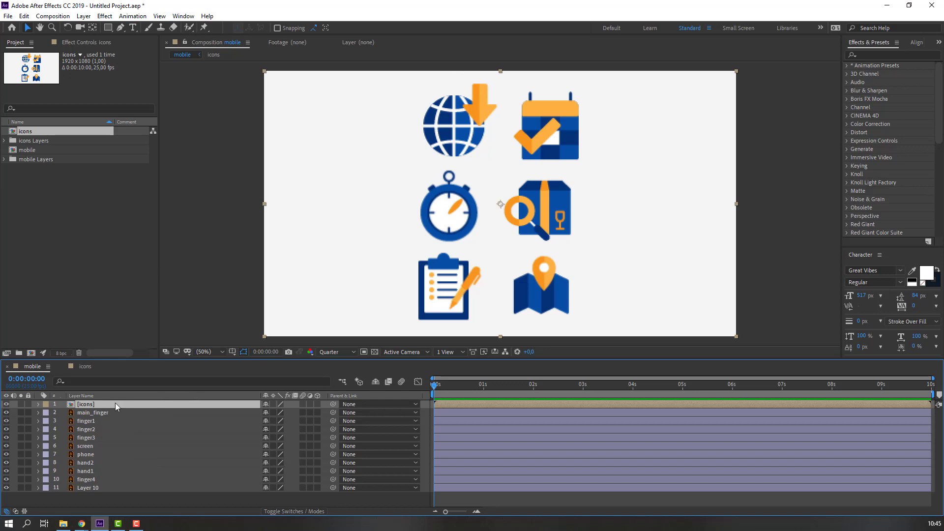
pyautogui.doubleClick(85, 406)
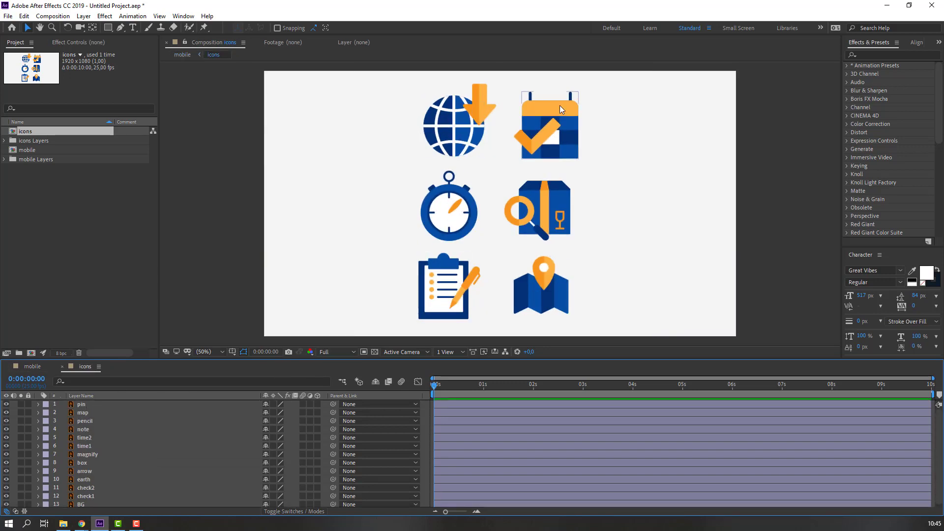
# Keyframe the arrow layer's Position at the start and lower it to Y 169.1 at 0:00:00:10.
pyautogui.click(453, 209)
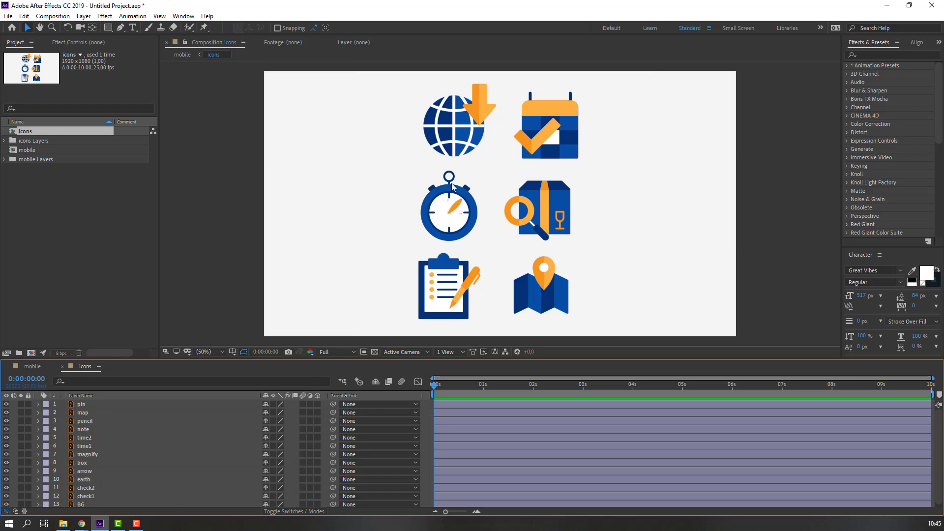
pyautogui.click(482, 101)
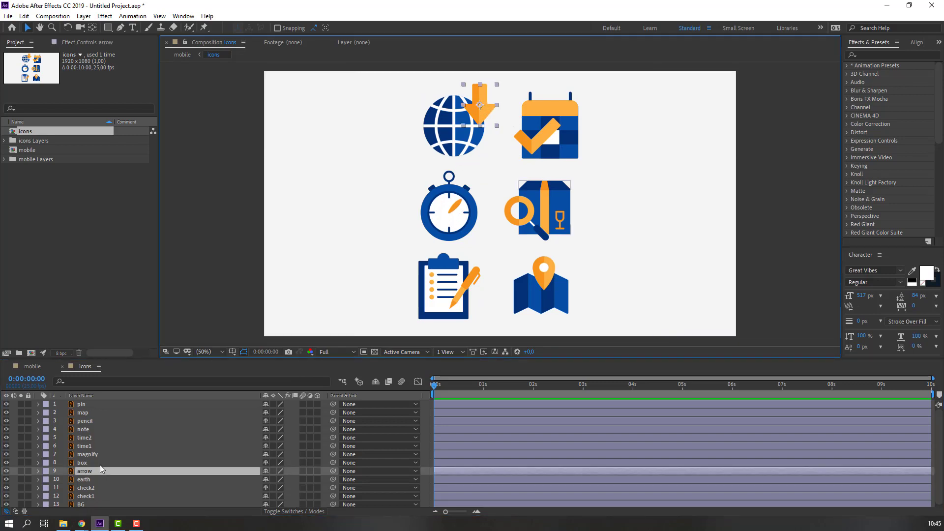
pyautogui.press('p')
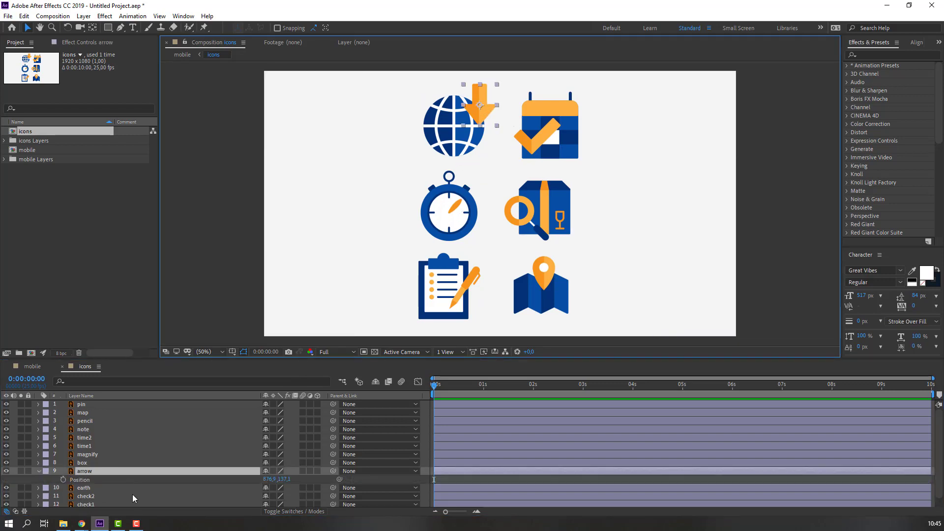
pyautogui.click(63, 480)
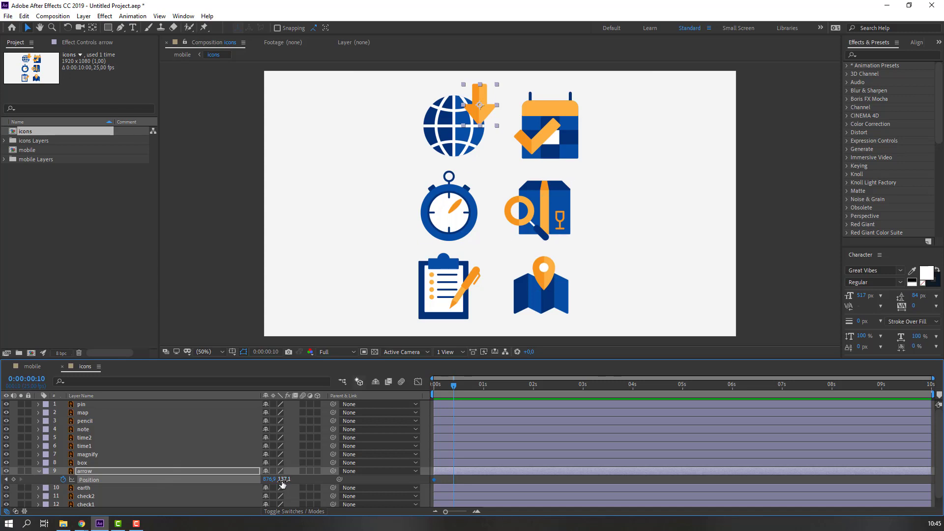
pyautogui.moveTo(281, 481); pyautogui.dragTo(291, 487)
# Copy the arrow's first Position keyframe to 0:00:00:20 and preview the movement from the start.
pyautogui.hotkey('shift', 'pagedown')
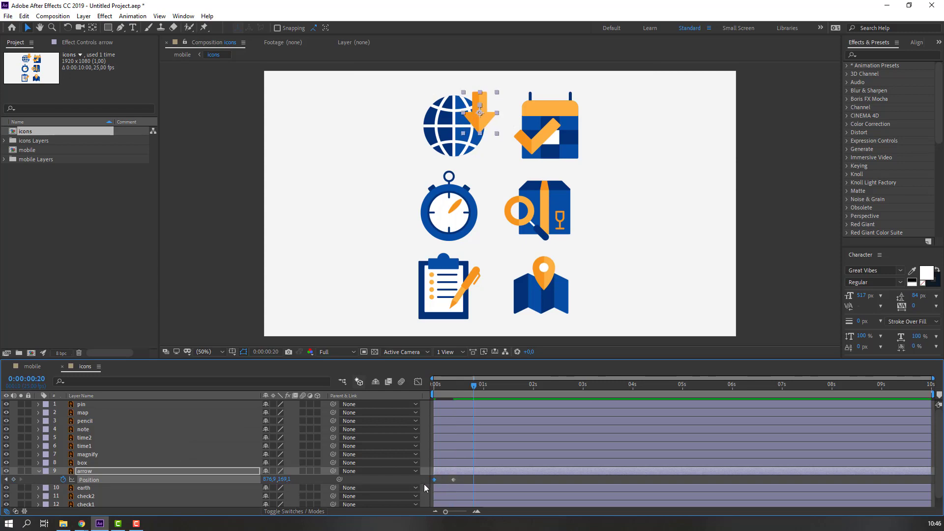
pyautogui.hotkey('ctrl', 'c')
pyautogui.hotkey('ctrl', 'v')
pyautogui.moveTo(437, 386); pyautogui.dragTo(425, 394)
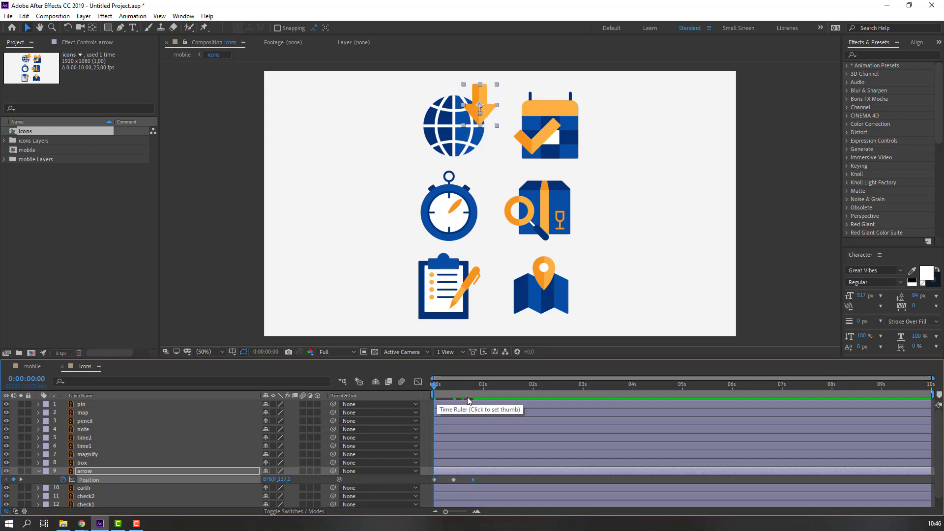
pyautogui.press('space')
pyautogui.press('space')
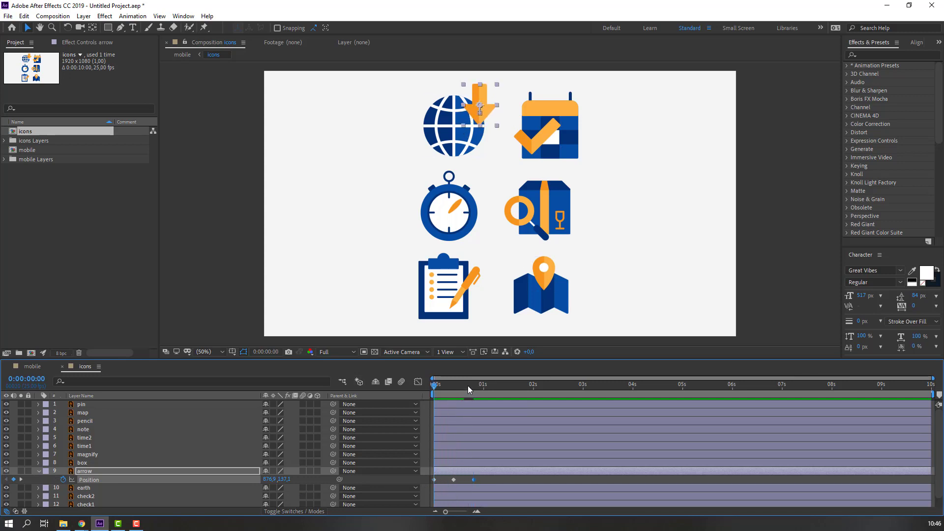
# Apply Easy Ease to all three of the arrow's Position keyframes and return to the start of the timeline.
pyautogui.moveTo(467, 385); pyautogui.dragTo(473, 385)
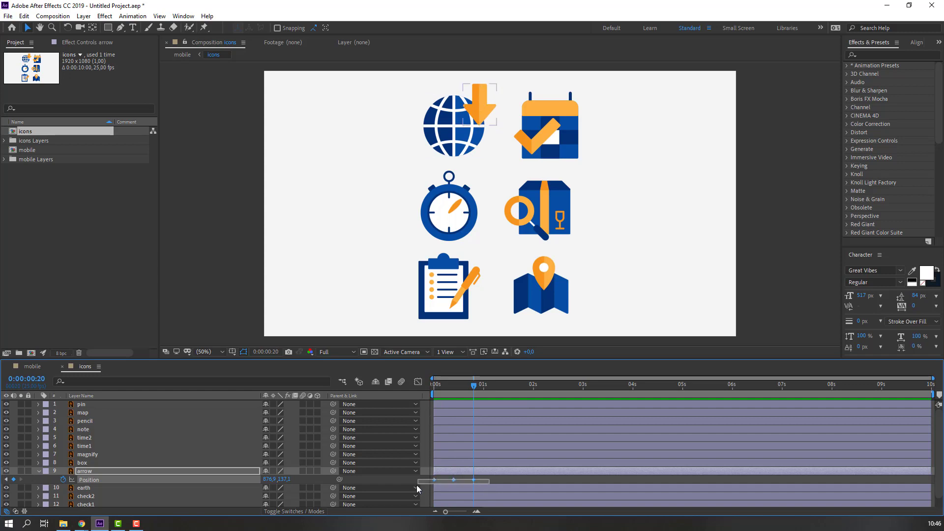
pyautogui.rightClick(435, 480)
pyautogui.moveTo(522, 473)
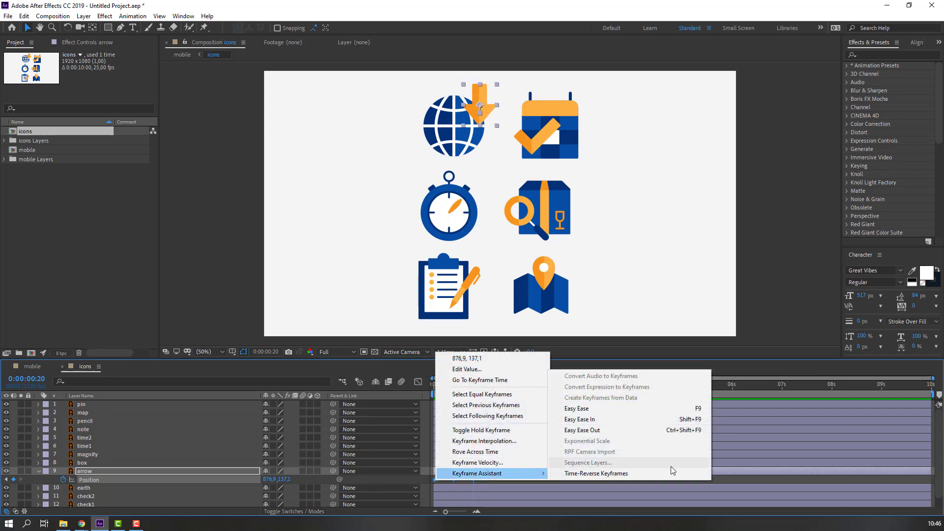
pyautogui.click(583, 411)
pyautogui.press('Home')
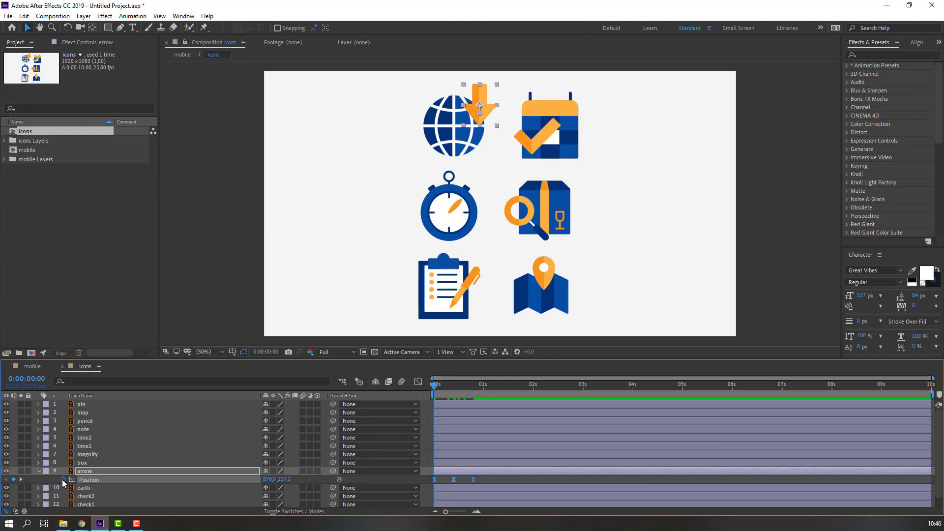
# Add the expression loopOutDuration(type = "cycle", duration = 0) to the arrow's Position, preview the loop, and collapse the layer.
pyautogui.keyDown('alt'); pyautogui.click(63, 479); pyautogui.keyUp('alt')
pyautogui.click(300, 488)
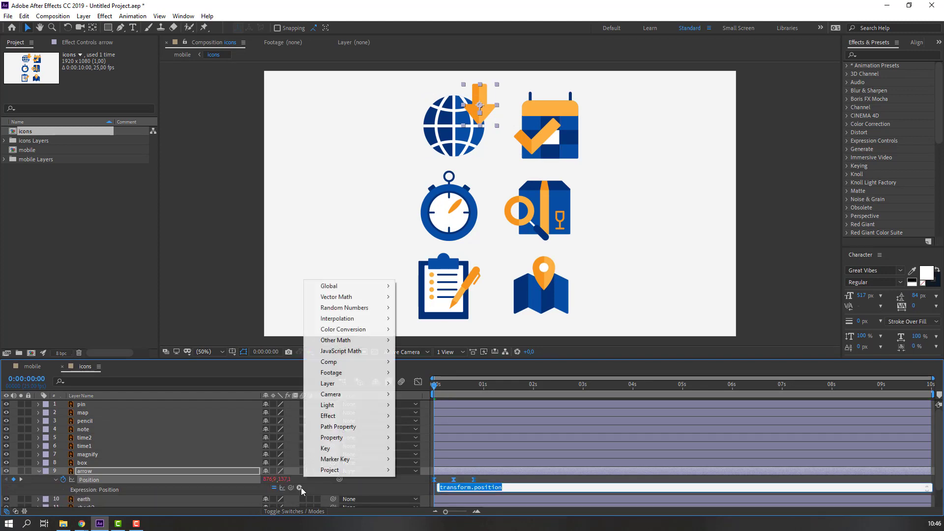
pyautogui.moveTo(339, 440)
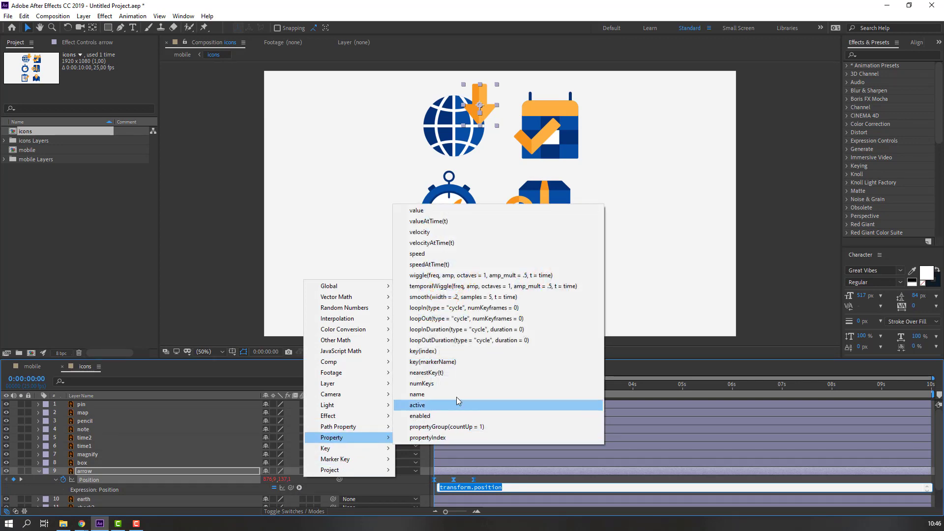
pyautogui.click(453, 340)
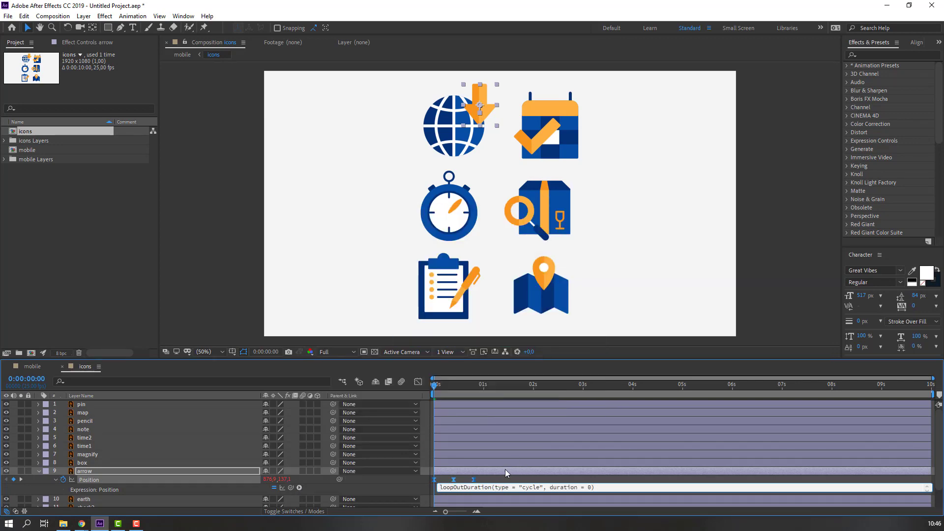
pyautogui.click(562, 479)
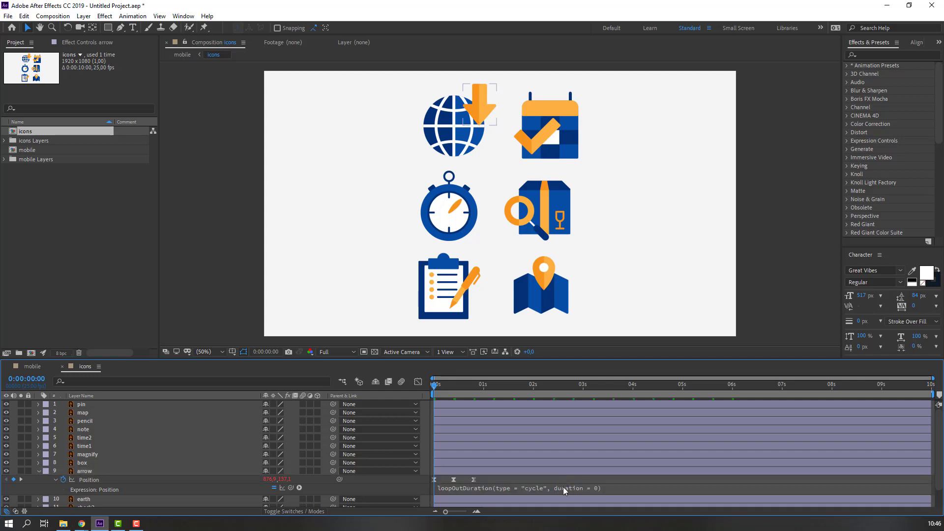
pyautogui.press('space')
pyautogui.press('space')
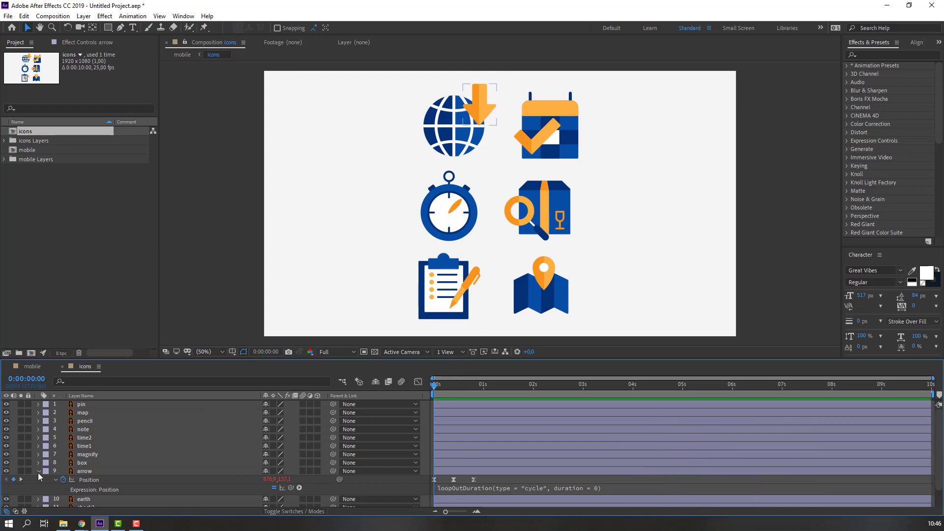
pyautogui.click(38, 472)
# Draw an open three-point mask path with the Pen tool along both arms of the checkmark on the check2 layer.
pyautogui.click(541, 143)
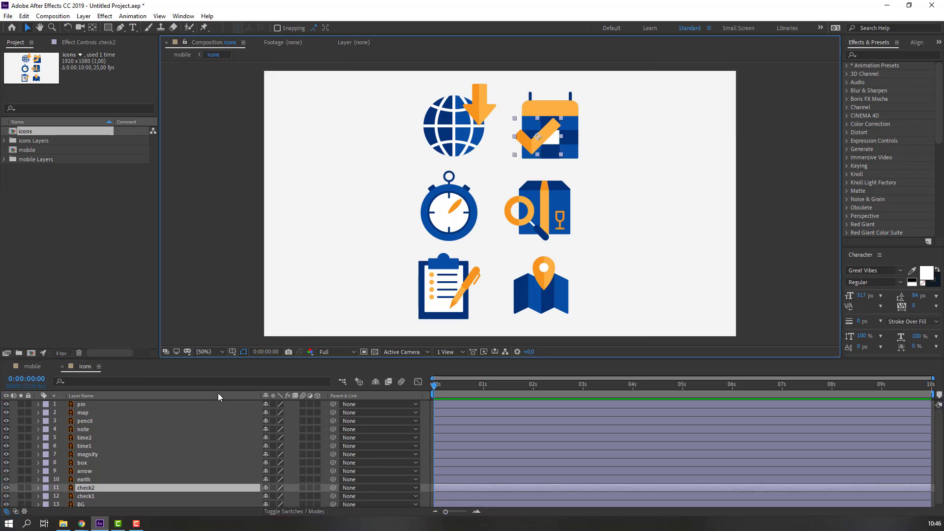
pyautogui.scroll(-1, 219, 403)
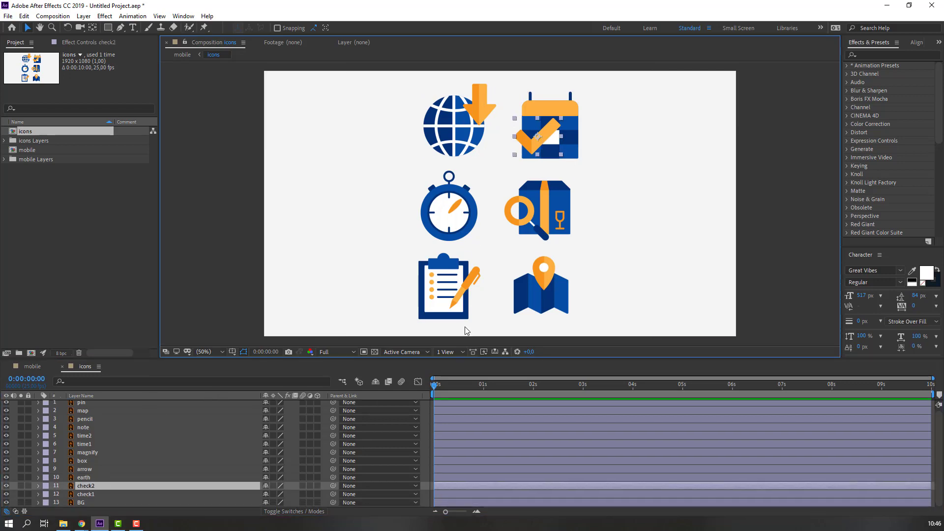
pyautogui.click(119, 29)
pyautogui.scroll(1, 537, 125)
pyautogui.moveTo(582, 134); pyautogui.dragTo(505, 192)
pyautogui.scroll(1, 505, 193)
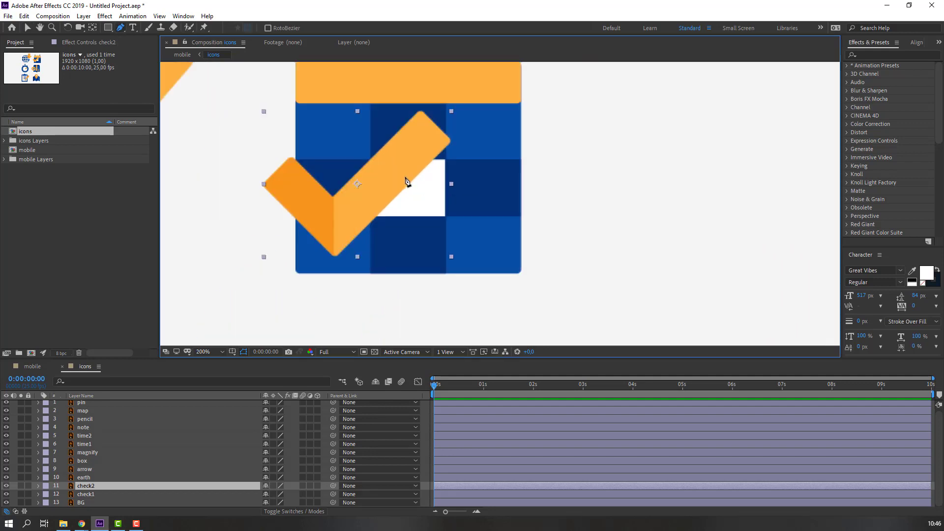
pyautogui.press('g')
pyautogui.click(278, 169)
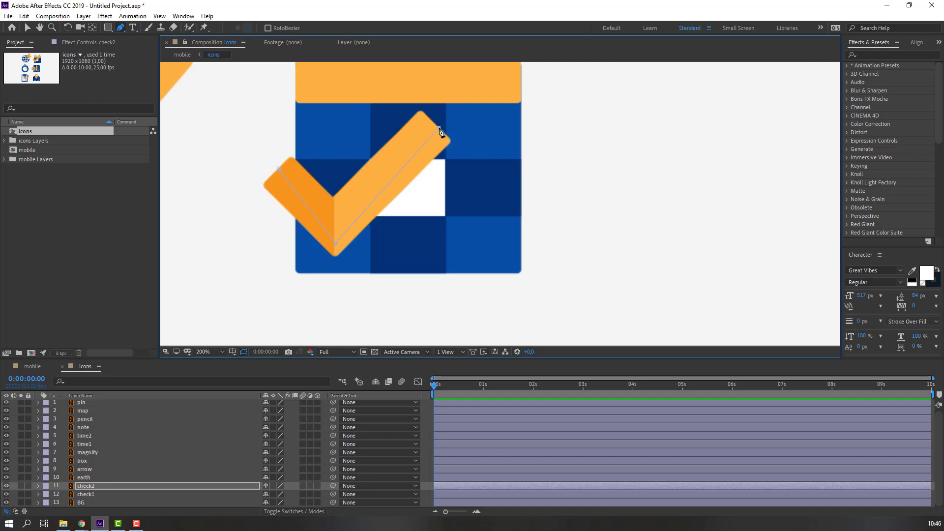
pyautogui.click(30, 28)
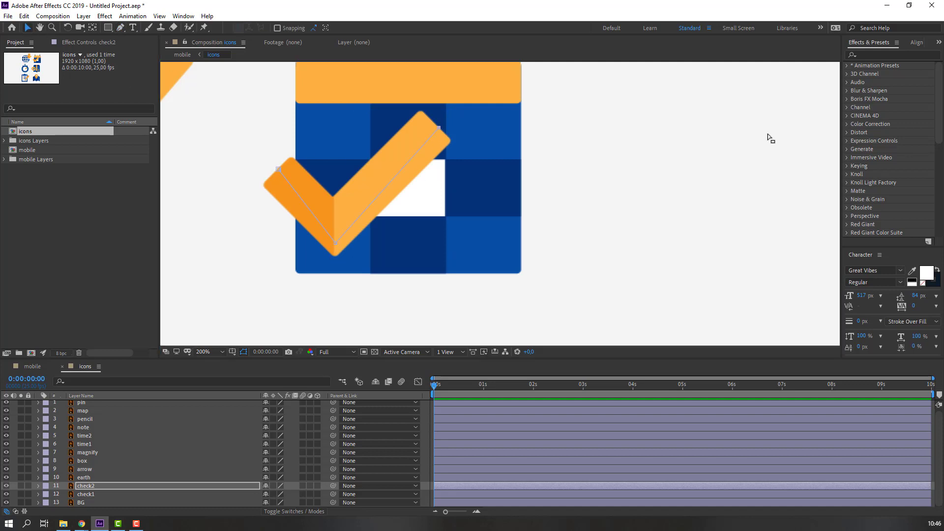
# Find the Stroke effect in the Generate category and apply it to the check2 layer.
pyautogui.click(882, 54)
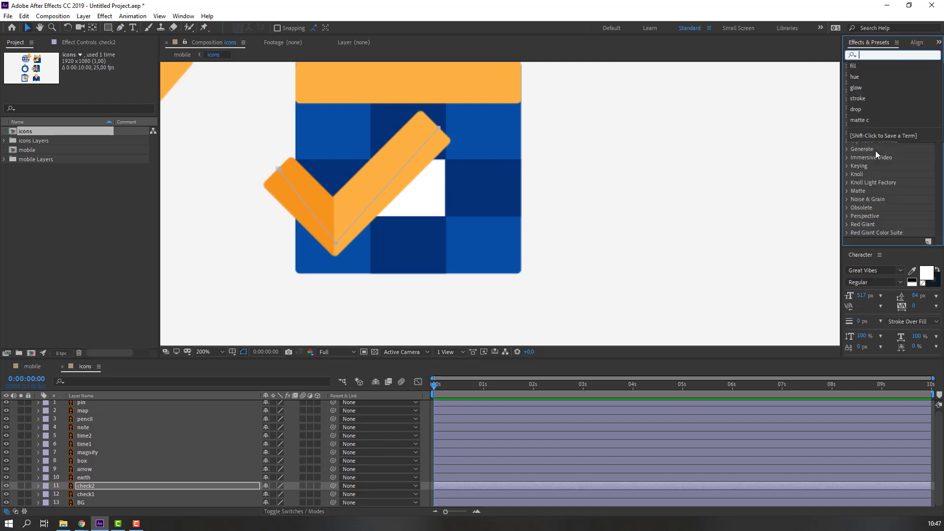
pyautogui.write('stroke')
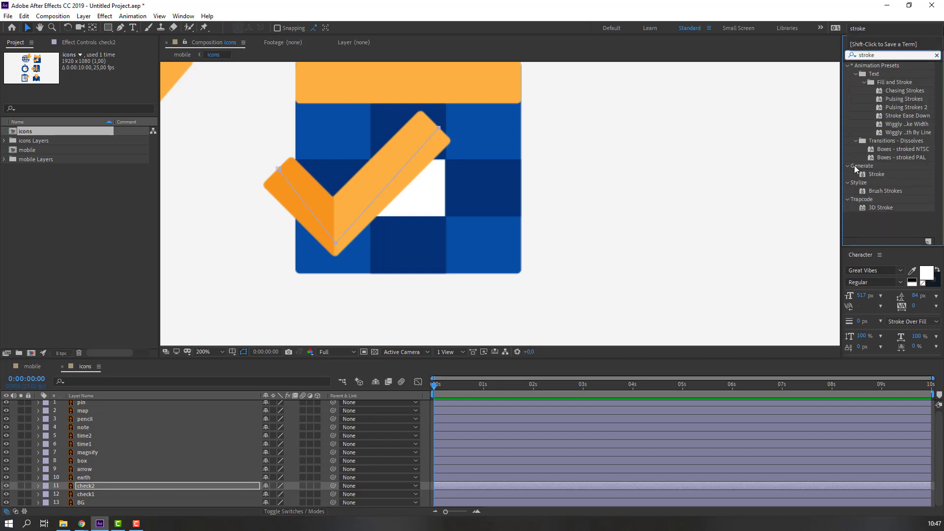
pyautogui.click(859, 167)
pyautogui.moveTo(880, 178)
pyautogui.mouseDown()
pyautogui.moveTo(207, 499)
pyautogui.moveTo(337, 213)
pyautogui.moveTo(350, 230)
pyautogui.mouseUp()
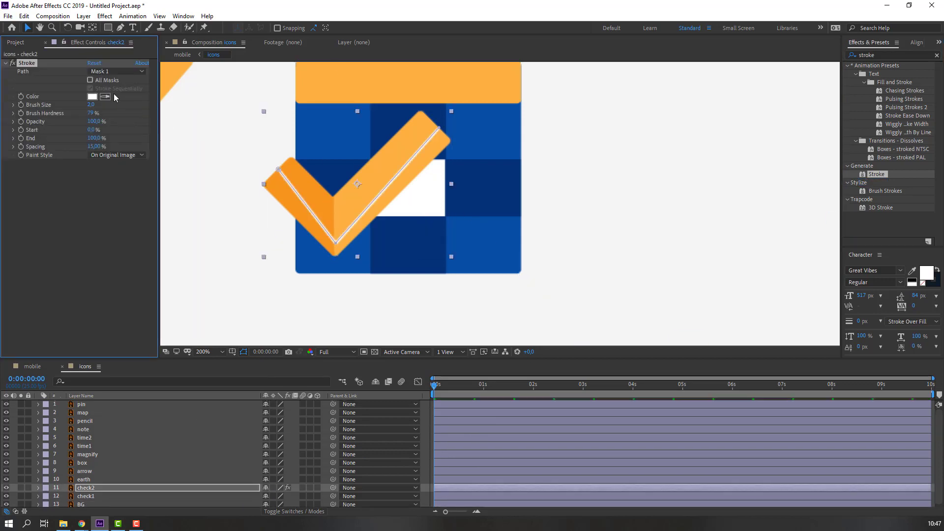
# Configure the Stroke effect with All Masks enabled, paint style Reveal Original Image and brush size 46.9.
pyautogui.click(90, 80)
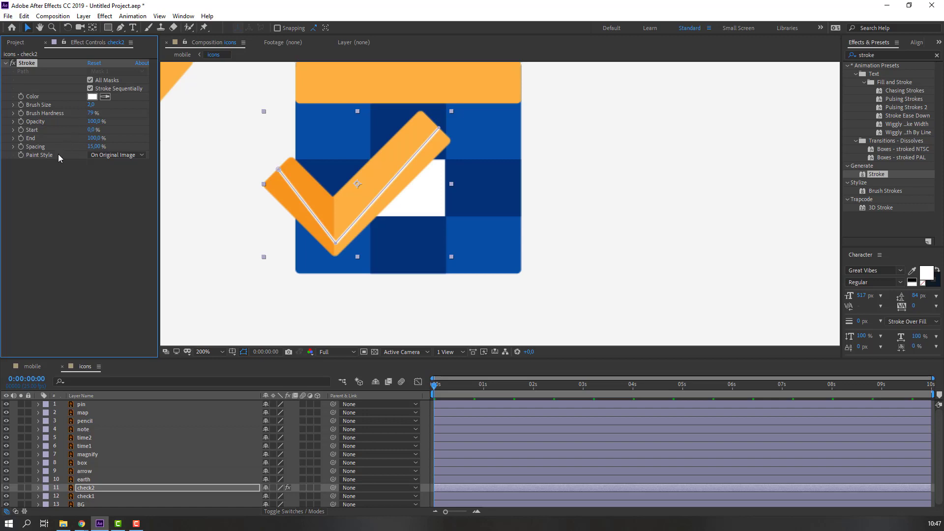
pyautogui.click(90, 156)
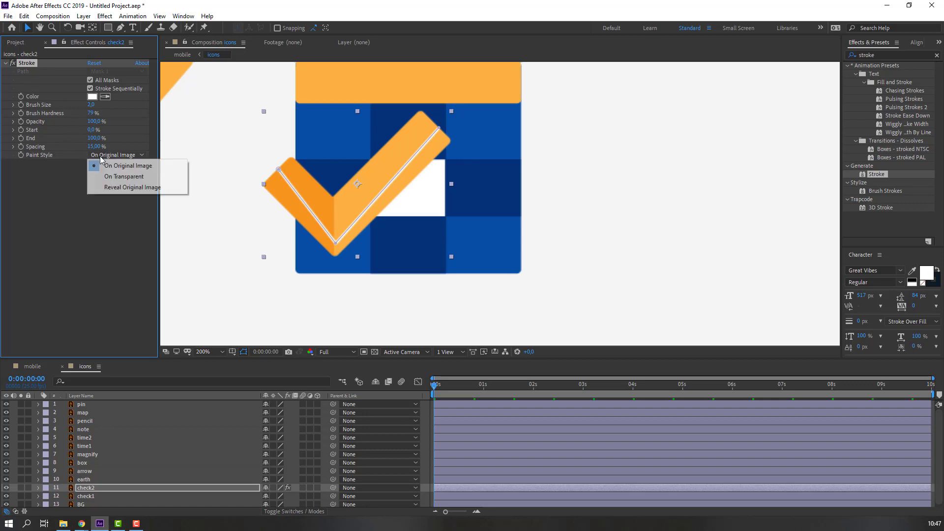
pyautogui.click(158, 189)
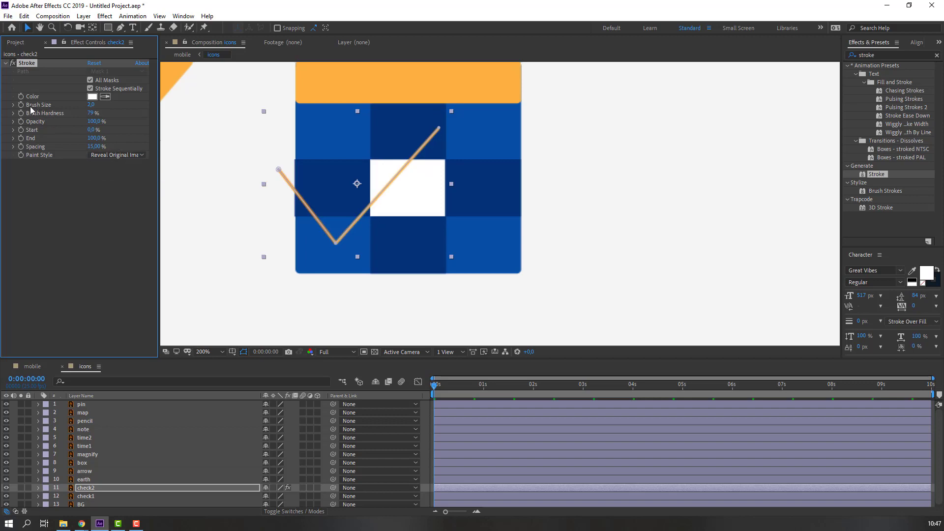
pyautogui.moveTo(113, 106); pyautogui.dragTo(276, 101)
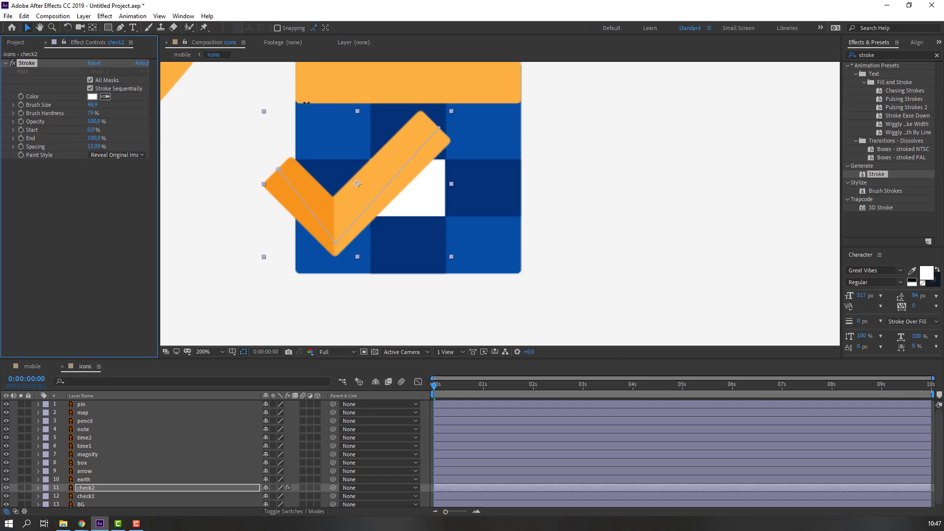
# Keyframe the Stroke's End at 0% at the start and 100% at 0:00:00:10, and show check2's keyframes in the timeline.
pyautogui.moveTo(95, 138)
pyautogui.mouseDown()
pyautogui.moveTo(76, 139)
pyautogui.moveTo(123, 141)
pyautogui.mouseUp()
pyautogui.click(94, 138)
pyautogui.write('0')
pyautogui.press('Return')
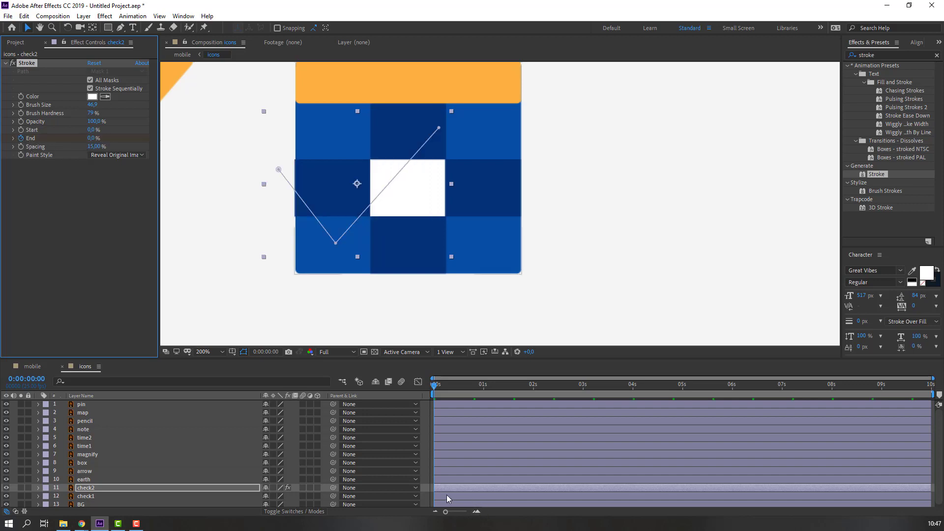
pyautogui.hotkey('shift', 'pagedown')
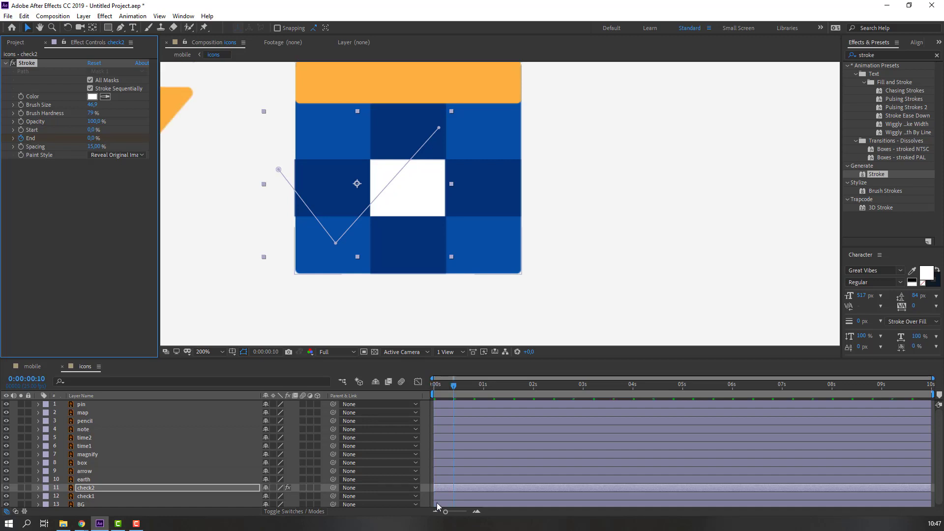
pyautogui.click(92, 139)
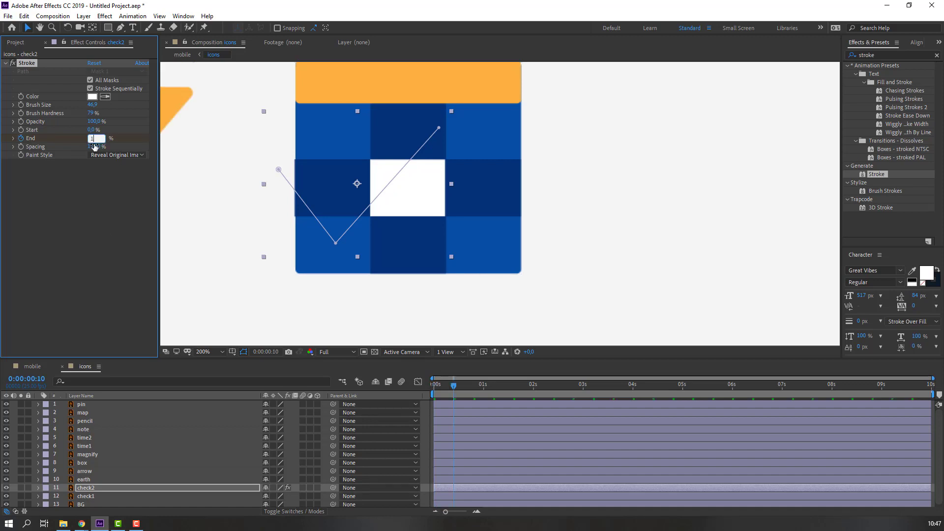
pyautogui.write('100')
pyautogui.press('Return')
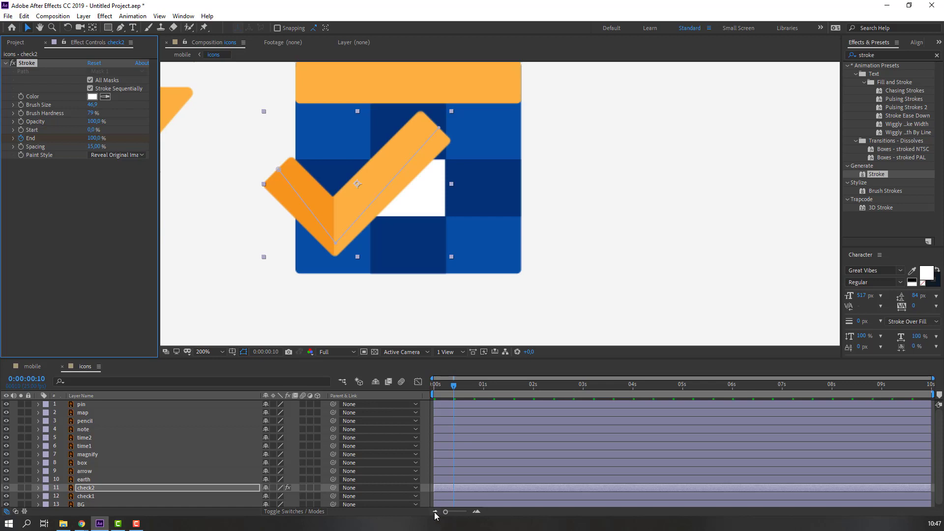
pyautogui.press('u')
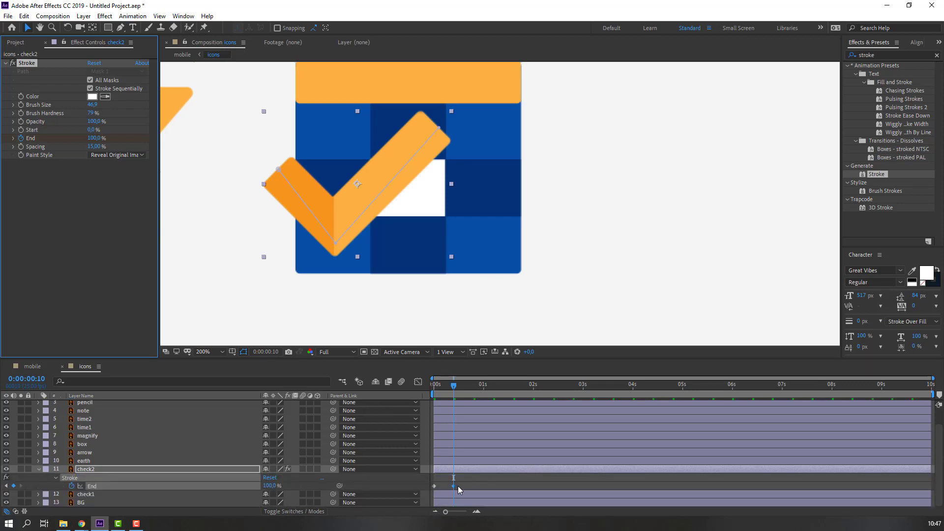
# Add a 0% Start keyframe to the checkmark's Stroke effect at 0:00:00:10 and expand check2's modified properties in the timeline.
pyautogui.press('z')
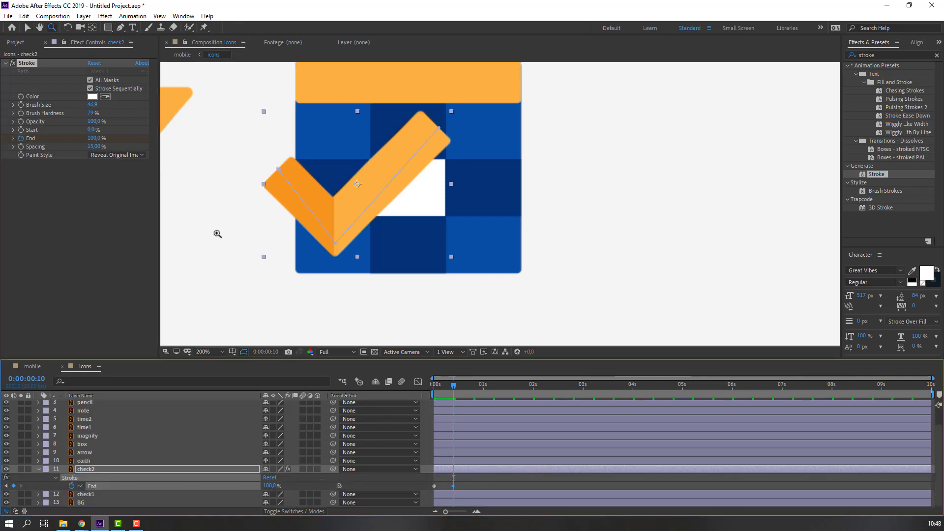
pyautogui.click(21, 130)
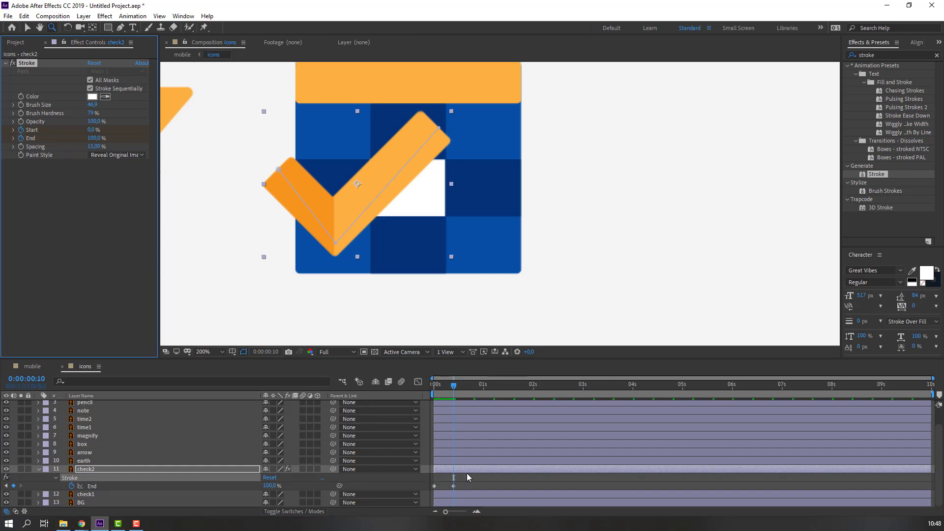
pyautogui.press('u')
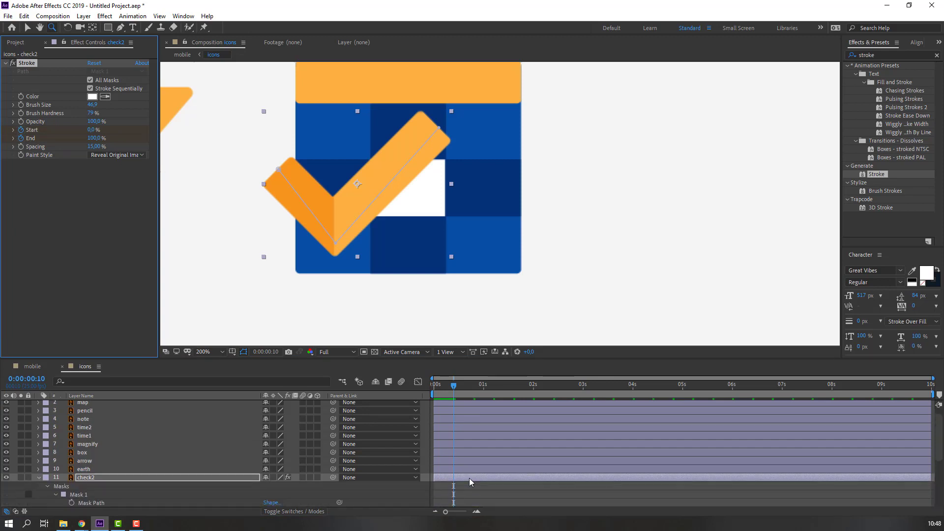
pyautogui.press('u')
pyautogui.press('u')
pyautogui.press('u')
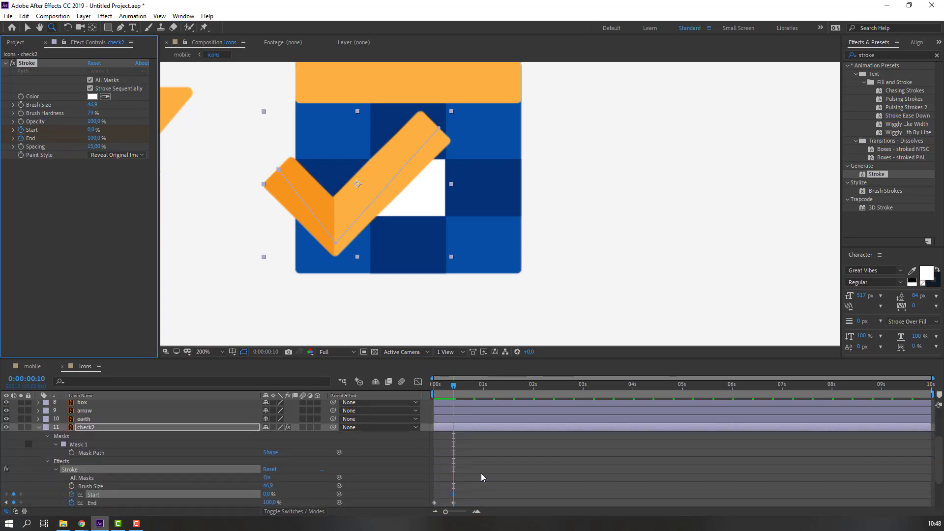
pyautogui.press('u')
pyautogui.press('u')
# Keyframe the Stroke's Start at 100% at 0:00:00:20 on check2 and preview the checkmark animation.
pyautogui.press('space')
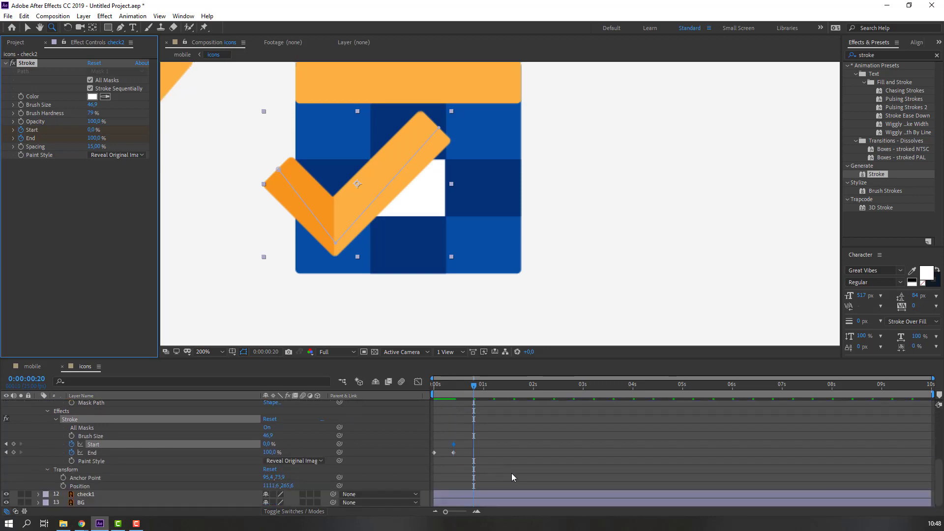
pyautogui.click(93, 131)
pyautogui.write('100')
pyautogui.press('Return')
pyautogui.press('space')
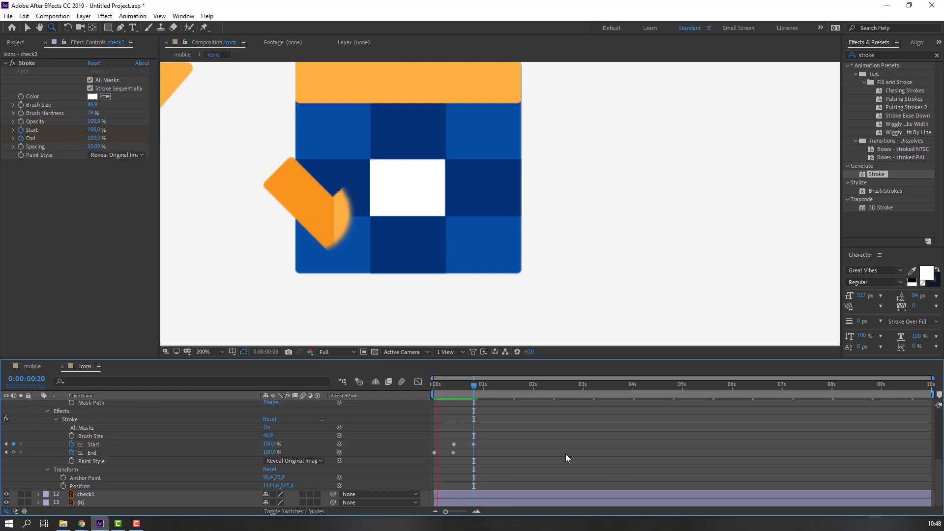
pyautogui.press('space')
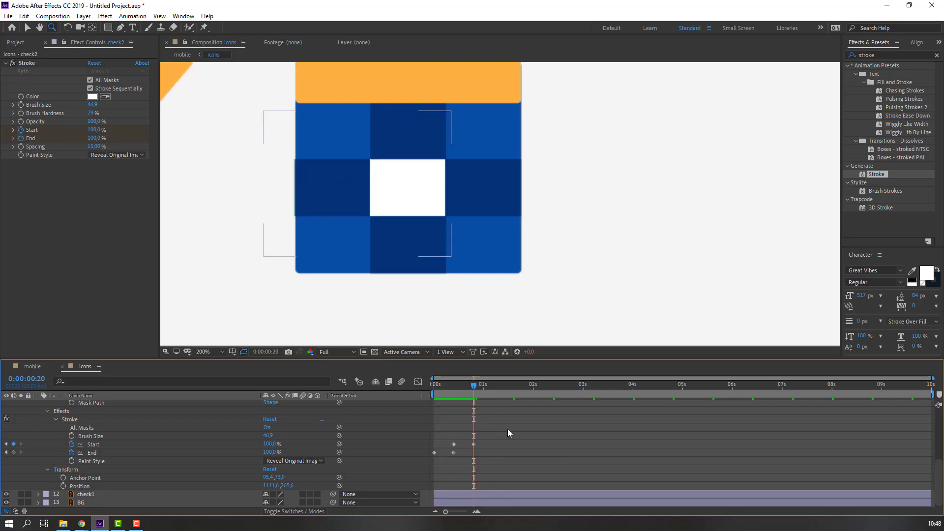
# Apply Easy Ease to all the Stroke Start and End keyframes on check2.
pyautogui.moveTo(507, 433); pyautogui.dragTo(432, 450)
pyautogui.rightClick(434, 454)
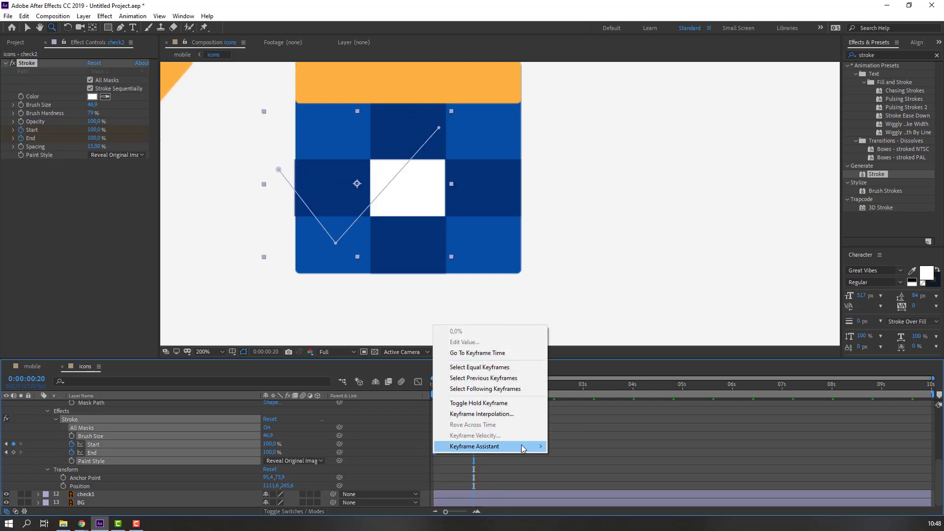
pyautogui.click(581, 386)
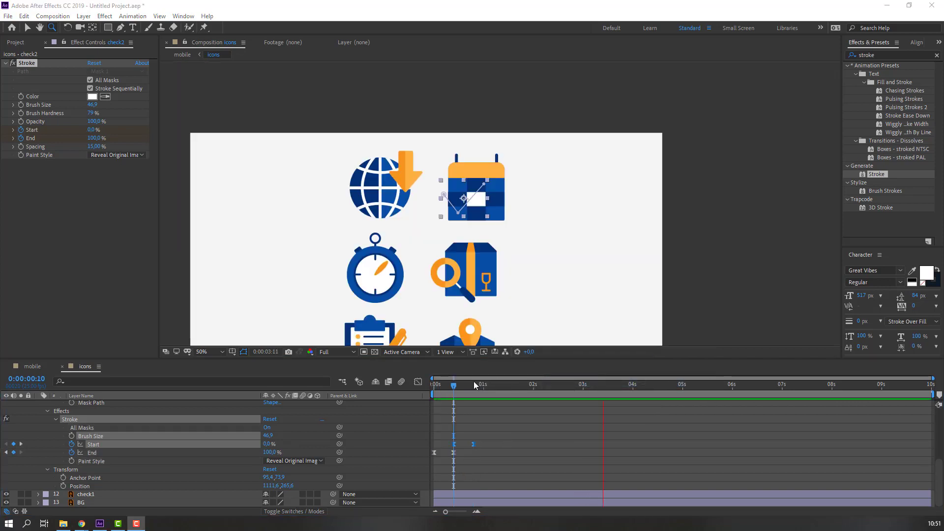
# Retime check2's Stroke keyframes so End runs from about 0.1 to 0.7 s and Start from about 1.6 to 2.3 s.
pyautogui.click(437, 386)
pyautogui.moveTo(494, 437)
pyautogui.mouseDown()
pyautogui.moveTo(434, 448)
pyautogui.moveTo(515, 445)
pyautogui.moveTo(421, 459)
pyautogui.moveTo(461, 454)
pyautogui.mouseUp()
pyautogui.click(521, 441)
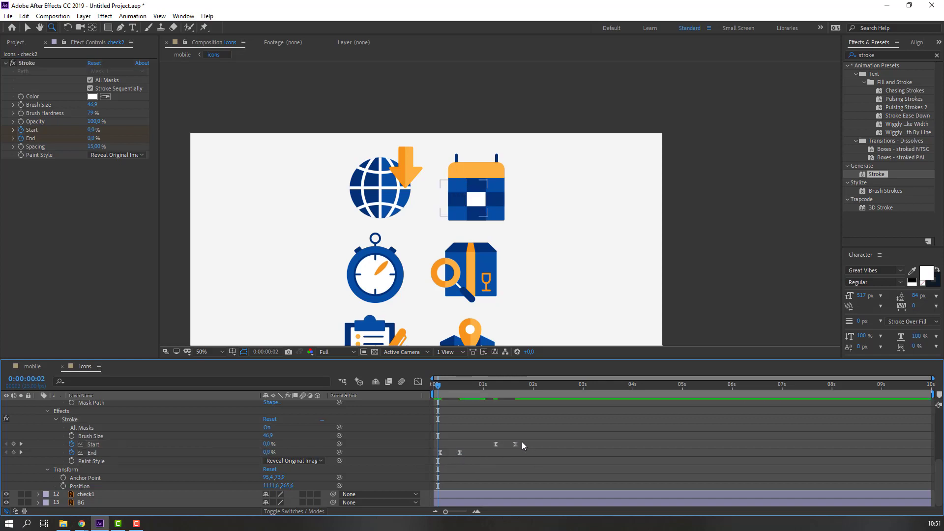
pyautogui.moveTo(515, 444); pyautogui.dragTo(529, 444)
pyautogui.moveTo(459, 453); pyautogui.dragTo(515, 443)
pyautogui.click(502, 464)
pyautogui.click(507, 453)
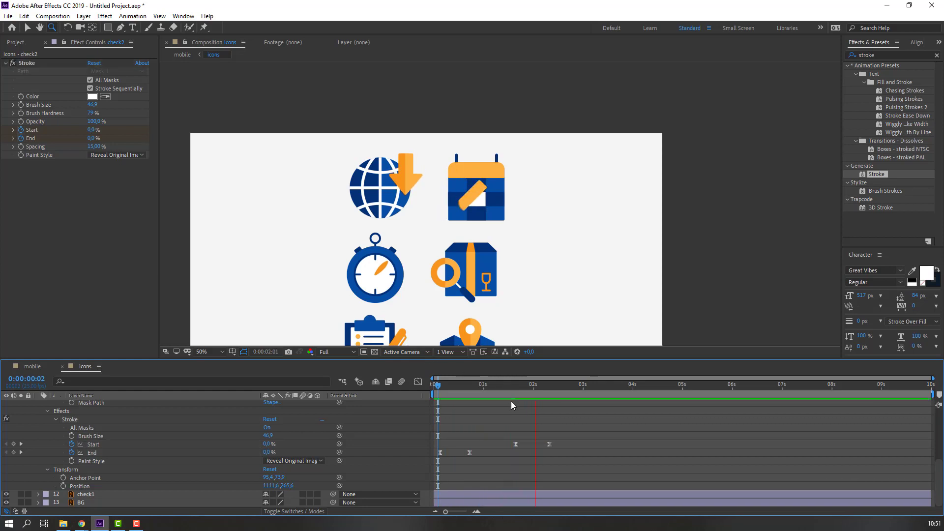
pyautogui.moveTo(510, 387); pyautogui.dragTo(420, 344)
# Add the expression wiggle(1,5) to the magnify layer's Position and preview the magnifying glass movement.
pyautogui.moveTo(341, 278); pyautogui.dragTo(333, 225)
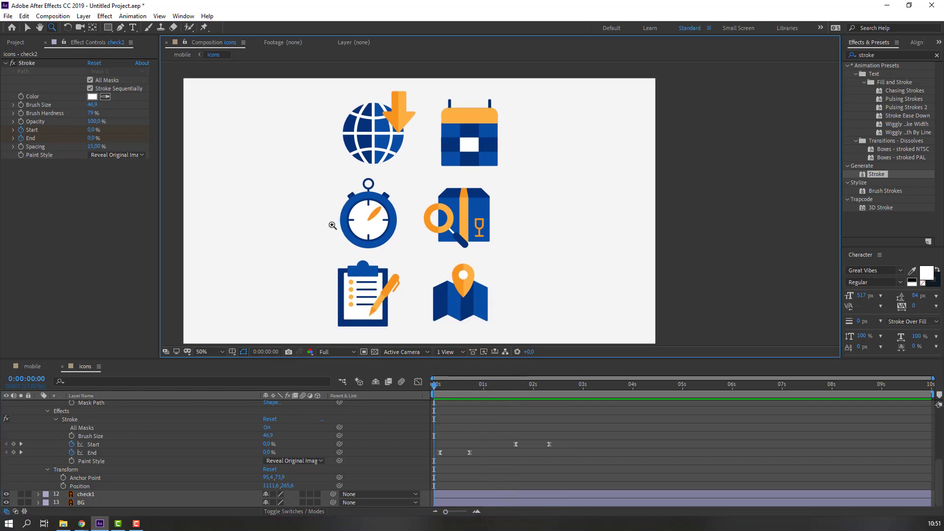
pyautogui.click(27, 27)
pyautogui.scroll(1, 363, 268)
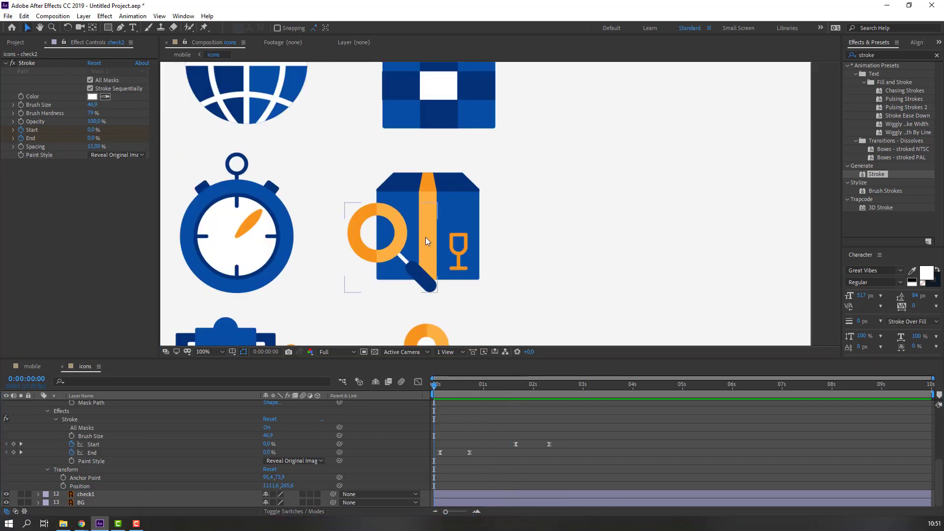
pyautogui.click(382, 237)
pyautogui.click(39, 452)
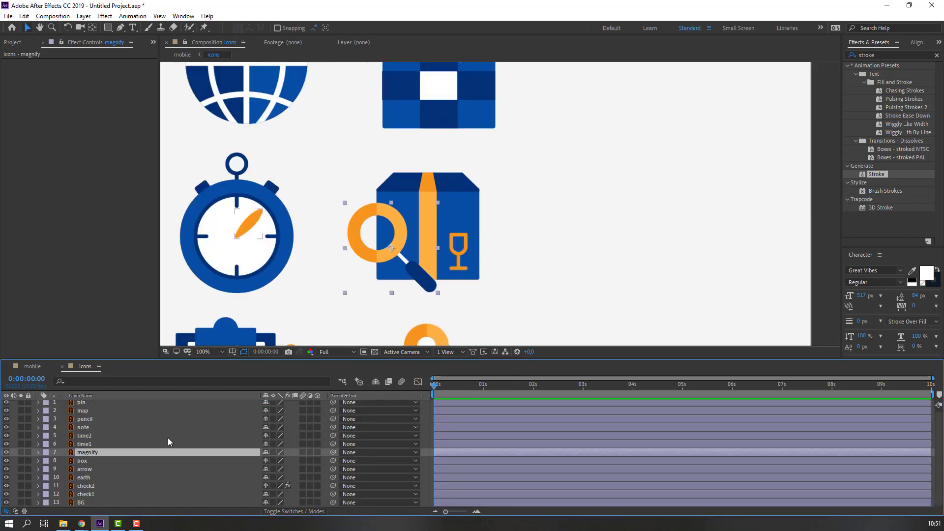
pyautogui.press('p')
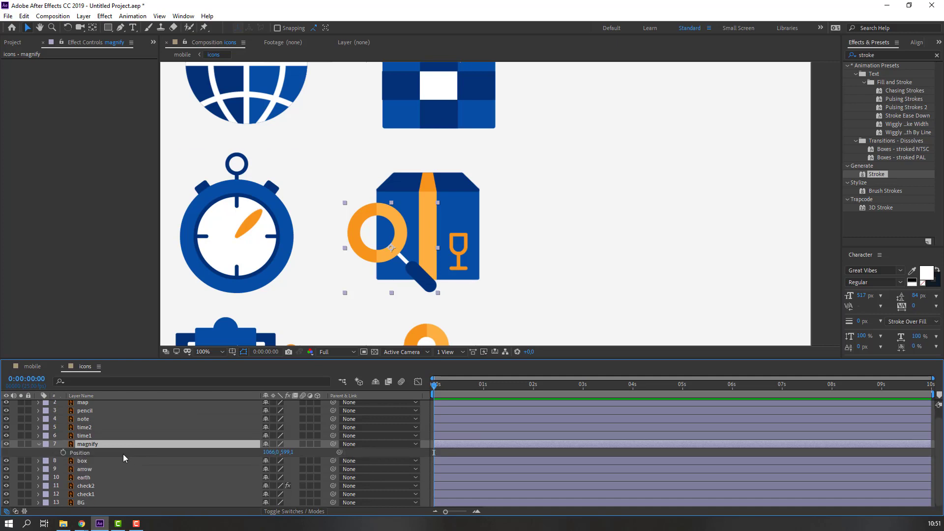
pyautogui.keyDown('alt'); pyautogui.click(63, 453); pyautogui.keyUp('alt')
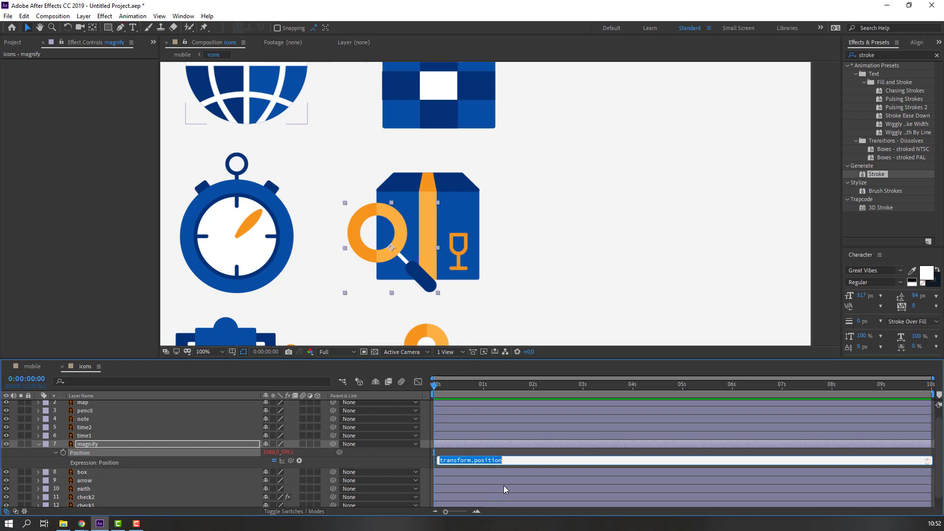
pyautogui.write('wiggle(')
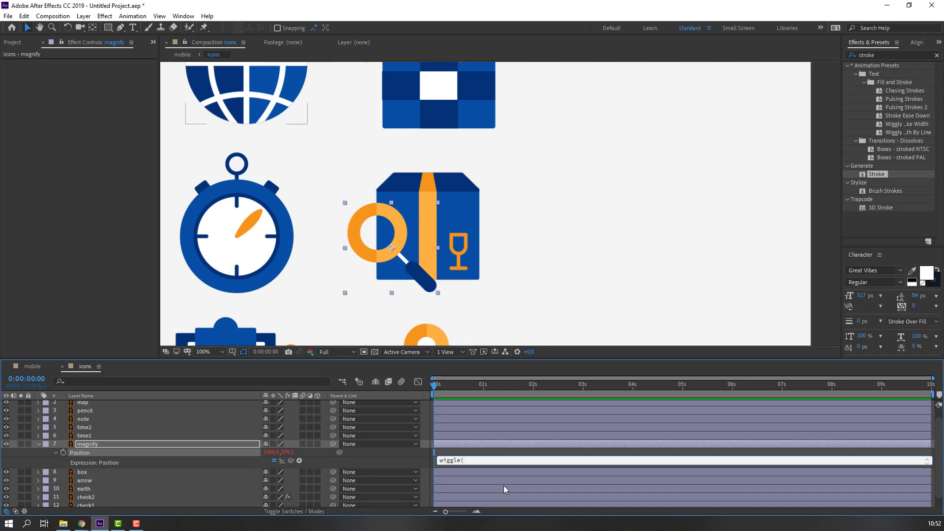
pyautogui.write('1,5')
pyautogui.click(369, 457)
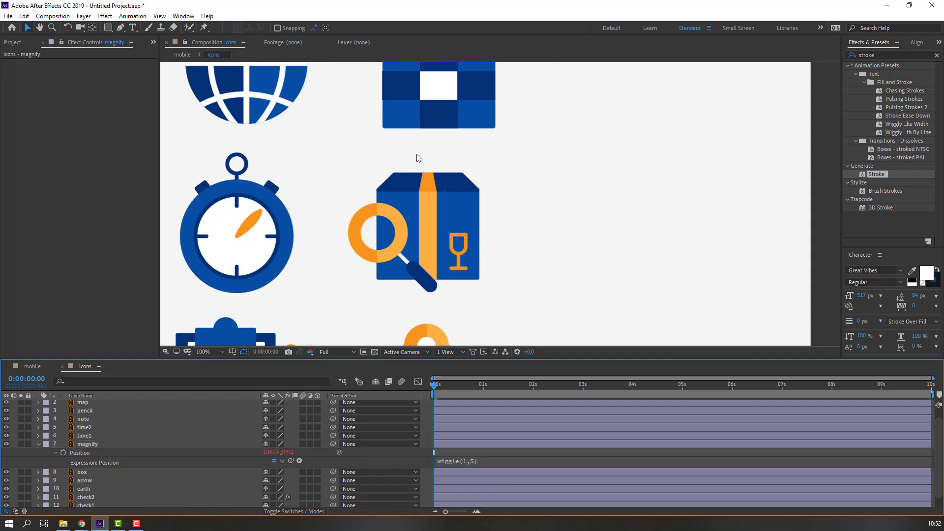
pyautogui.press('space')
# Change the magnify layer's Position expression to wiggle(3,9), preview all the icons, and collapse the layer.
pyautogui.click(477, 461)
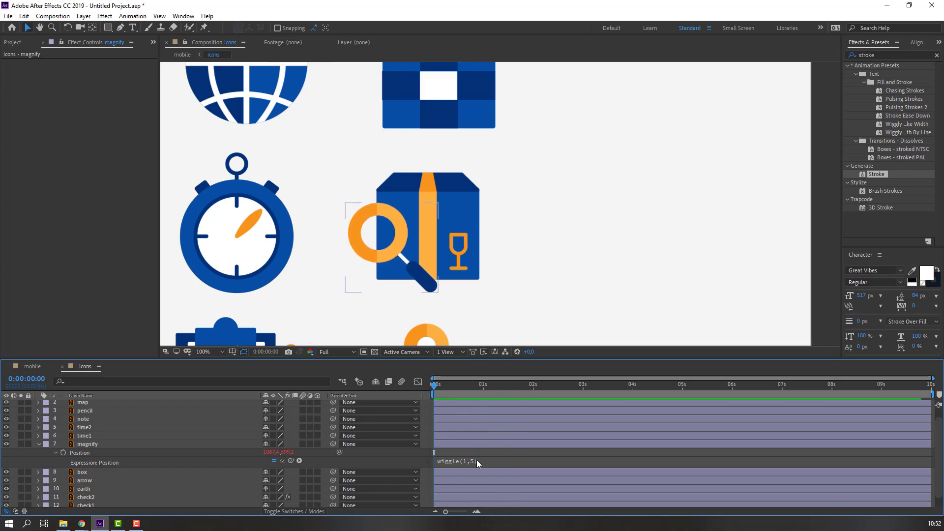
pyautogui.click(465, 461)
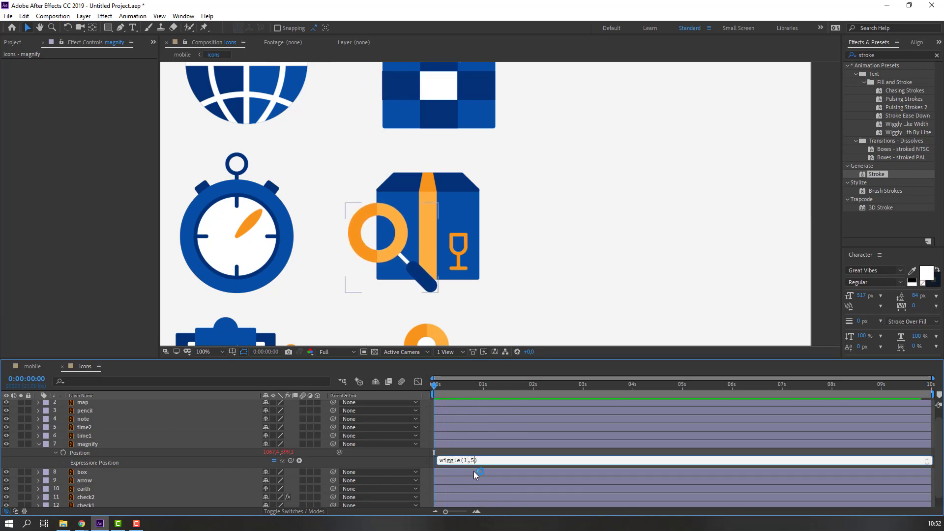
pyautogui.click(473, 473)
pyautogui.click(477, 487)
pyautogui.press('space')
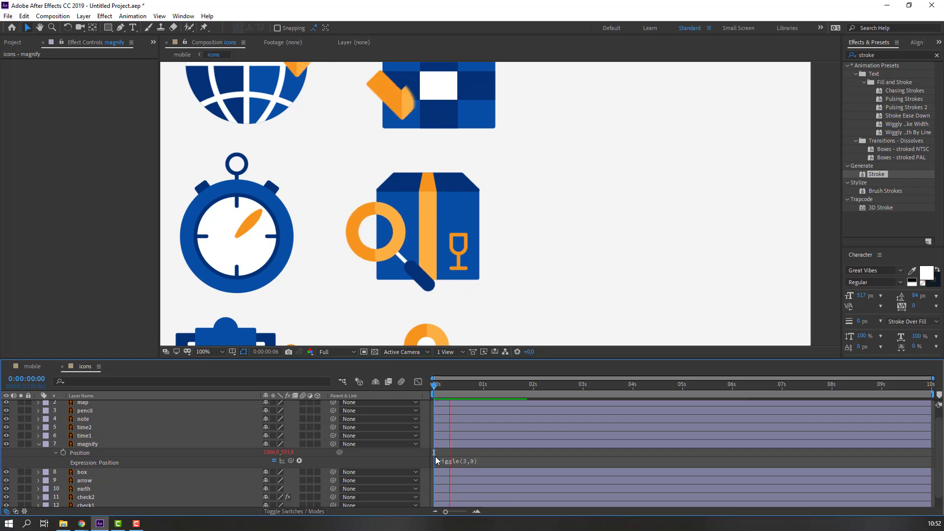
pyautogui.scroll(-2, 381, 228)
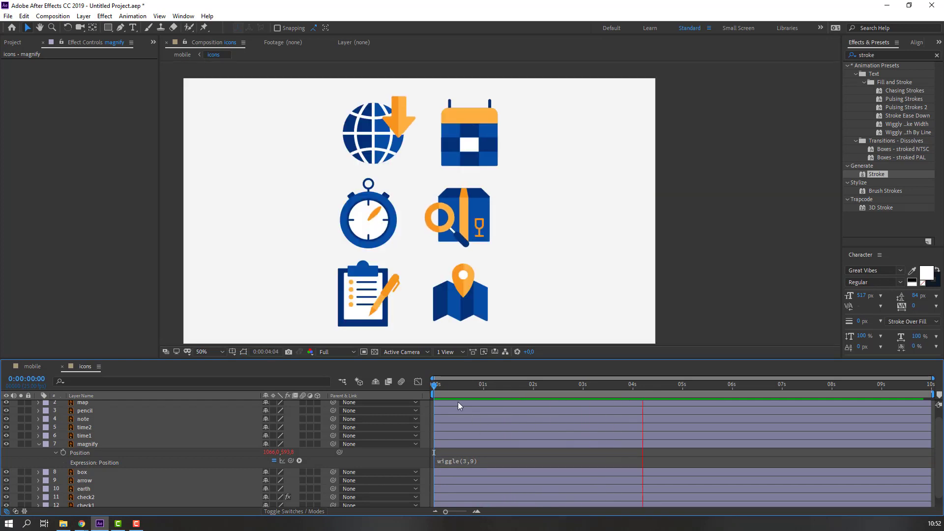
pyautogui.click(460, 388)
pyautogui.press('Home')
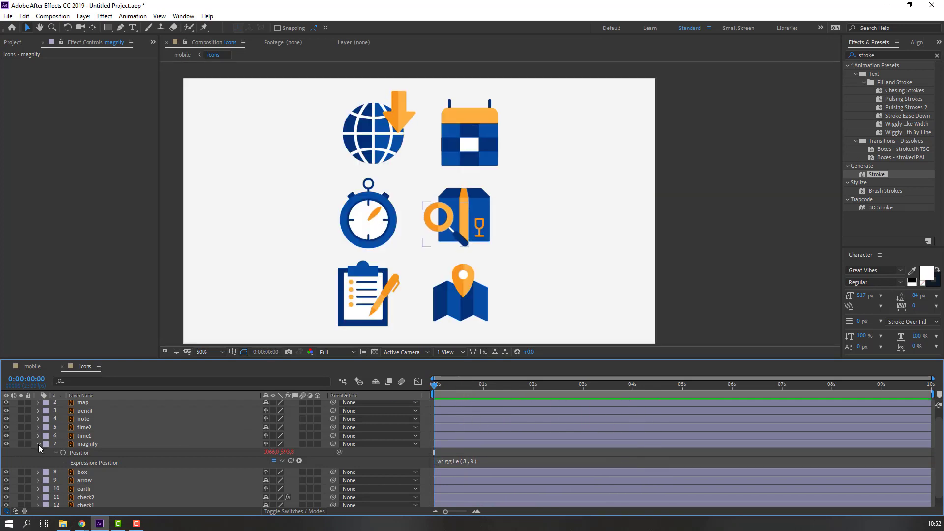
pyautogui.click(38, 445)
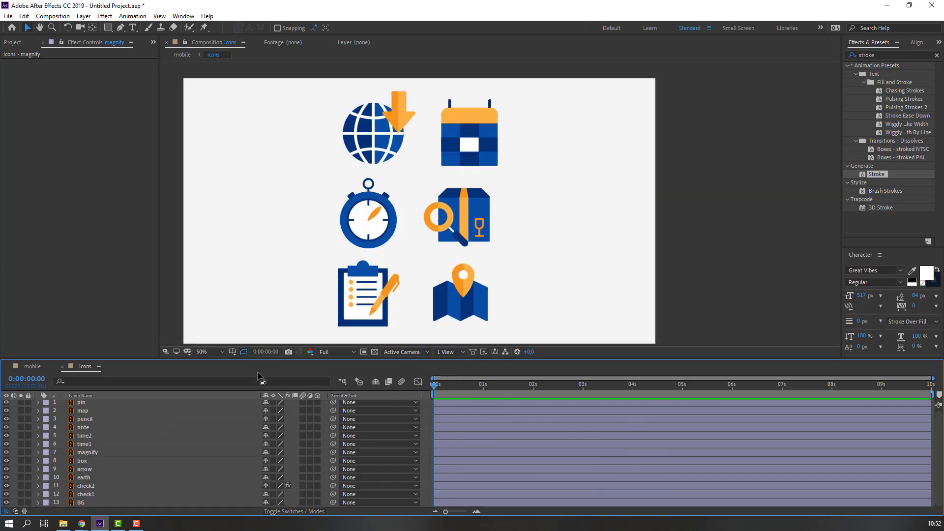
# Move the pencil layer's anchor point to the tip of the pen on the clipboard icon.
pyautogui.click(390, 298)
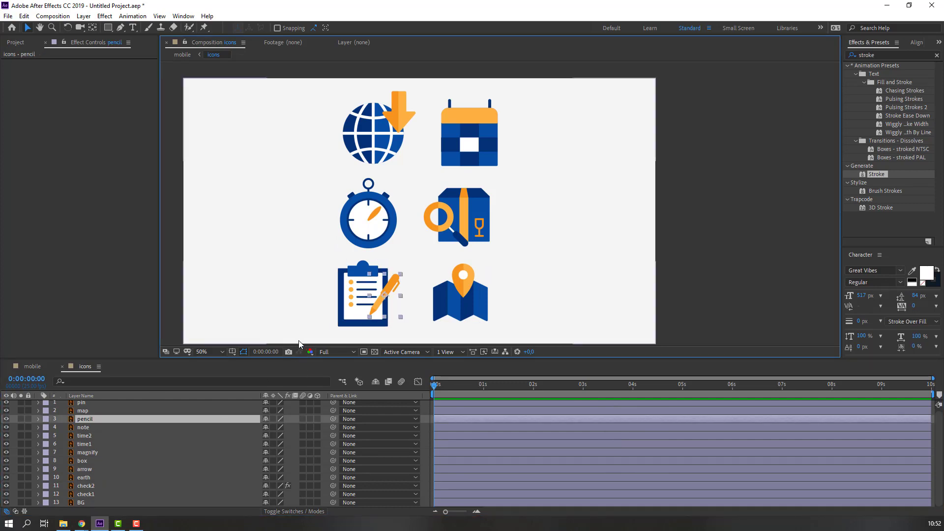
pyautogui.scroll(6, 419, 322)
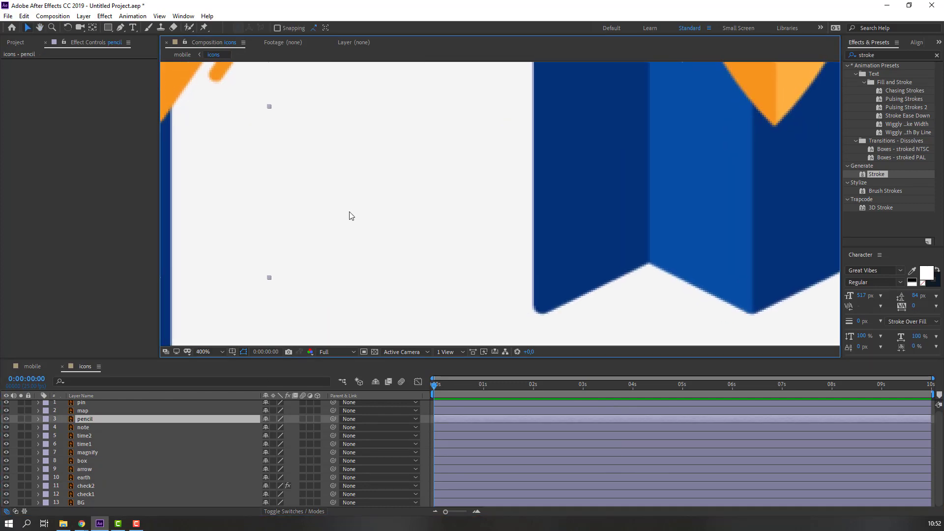
pyautogui.scroll(-2, 351, 215)
pyautogui.press('y')
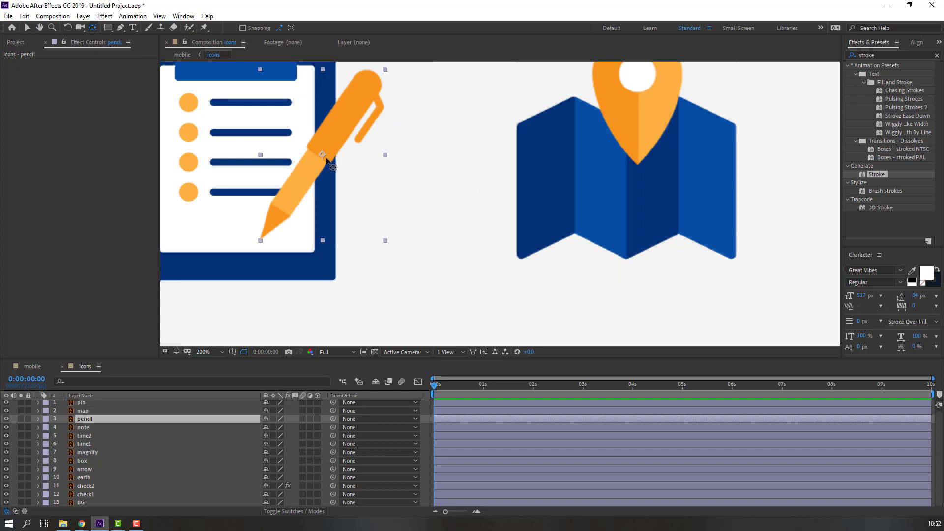
pyautogui.moveTo(327, 159)
pyautogui.mouseDown()
pyautogui.moveTo(284, 232)
pyautogui.moveTo(267, 236)
pyautogui.mouseUp()
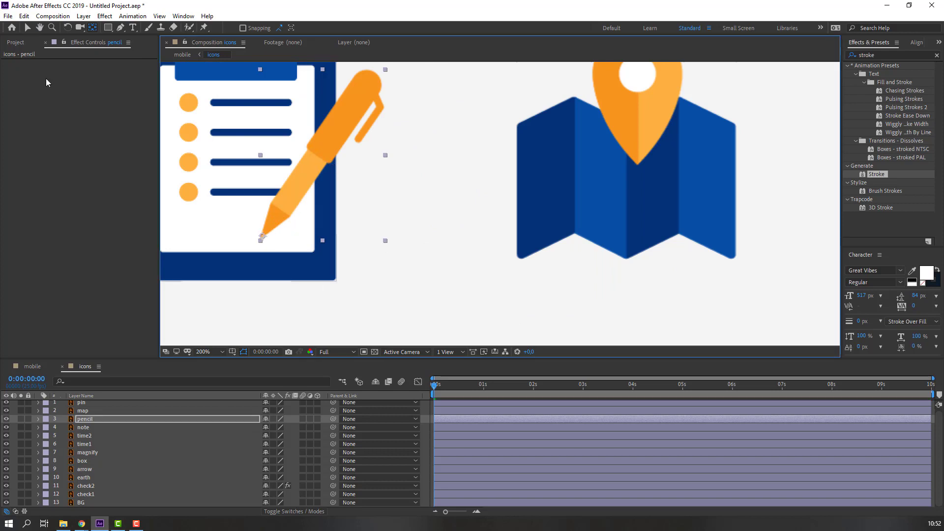
pyautogui.click(28, 28)
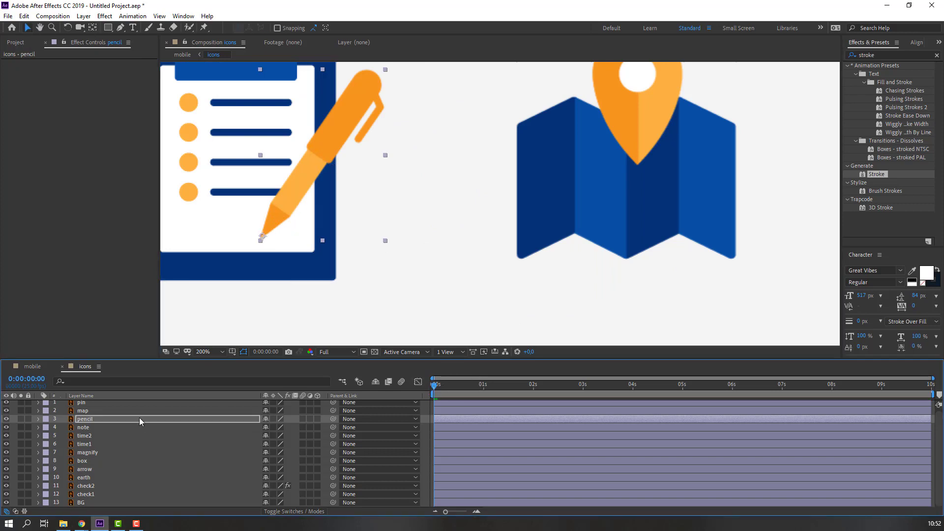
# Add the expression wiggle(2,9) to the pencil layer's Rotation and preview the pen's motion.
pyautogui.click(100, 419)
pyautogui.press('r')
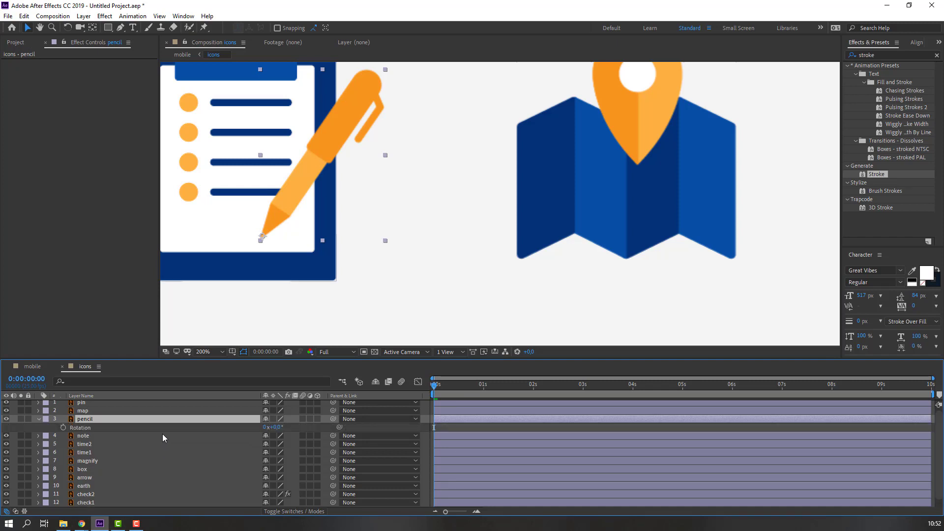
pyautogui.keyDown('alt'); pyautogui.click(63, 428); pyautogui.keyUp('alt')
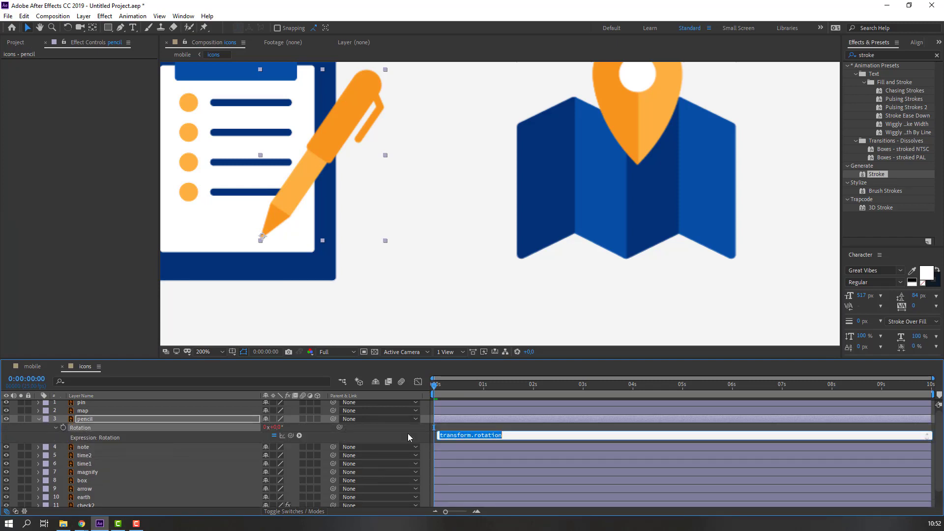
pyautogui.write('wigg')
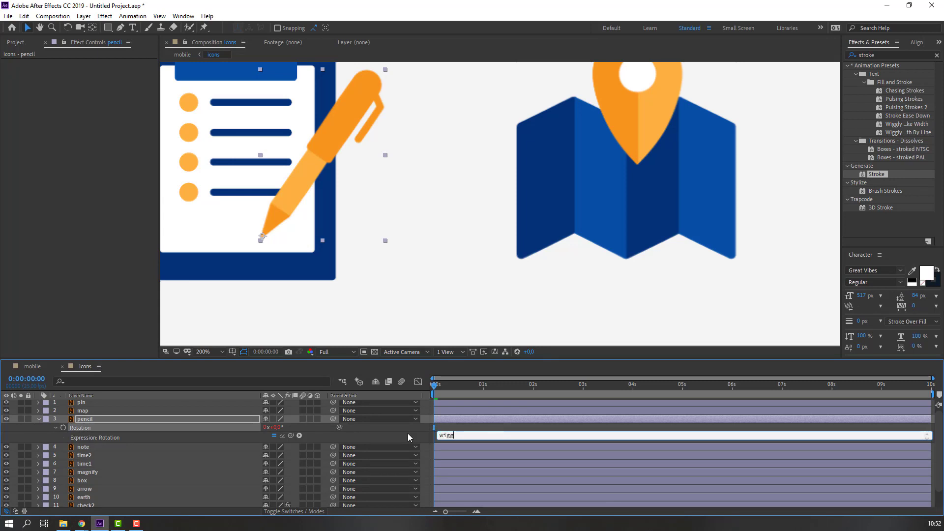
pyautogui.write('le(2,9)')
pyautogui.press('KP_Enter')
pyautogui.press('space')
pyautogui.press(',')
pyautogui.press(',')
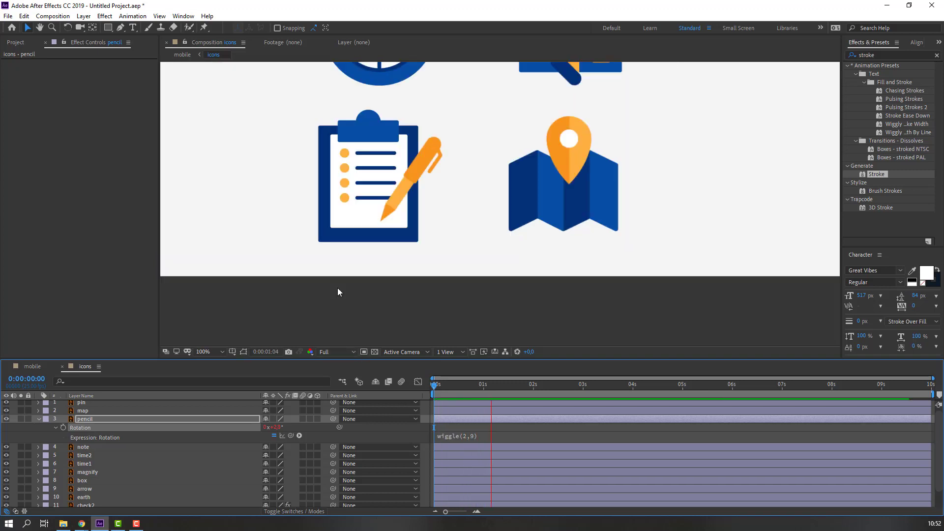
pyautogui.press('.')
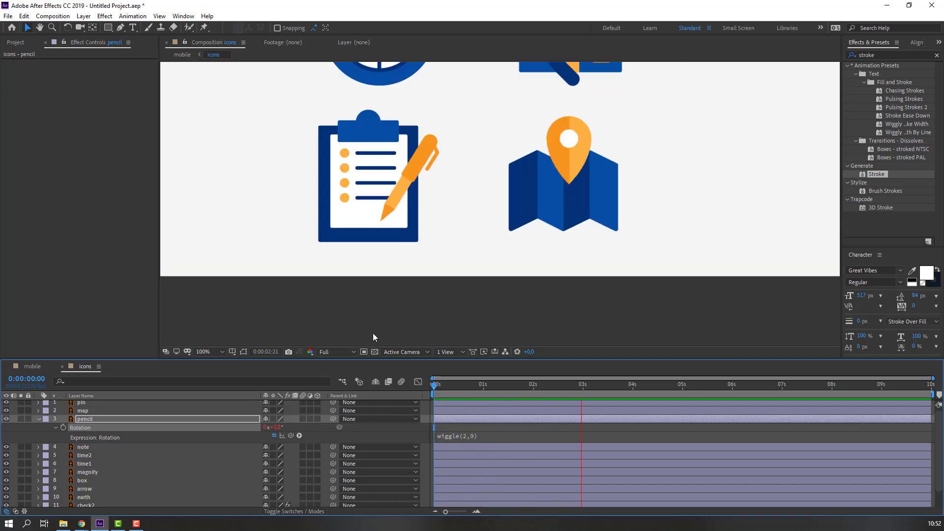
pyautogui.press('space')
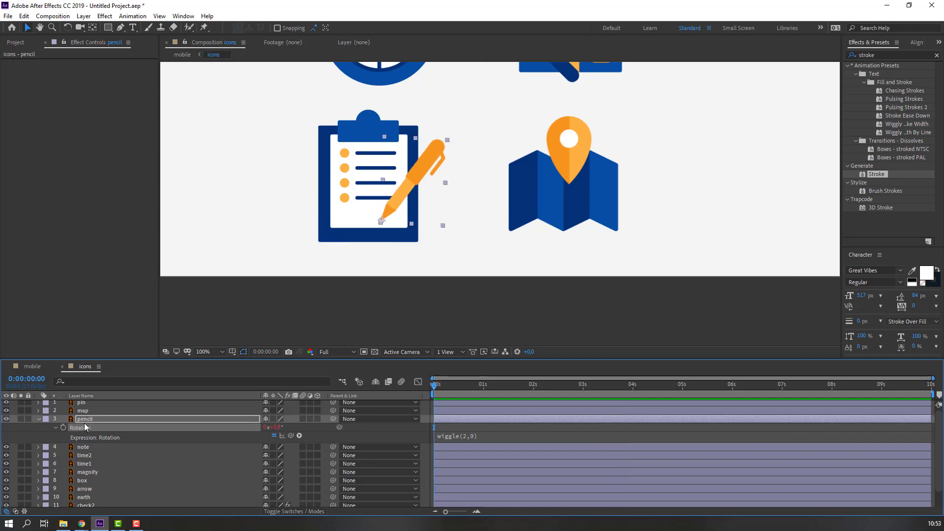
# Keyframe the pencil layer's Position at 0:00:00:00 and set its X value to 701.5 at 0:00:00:10.
pyautogui.hotkey('shift', 'p')
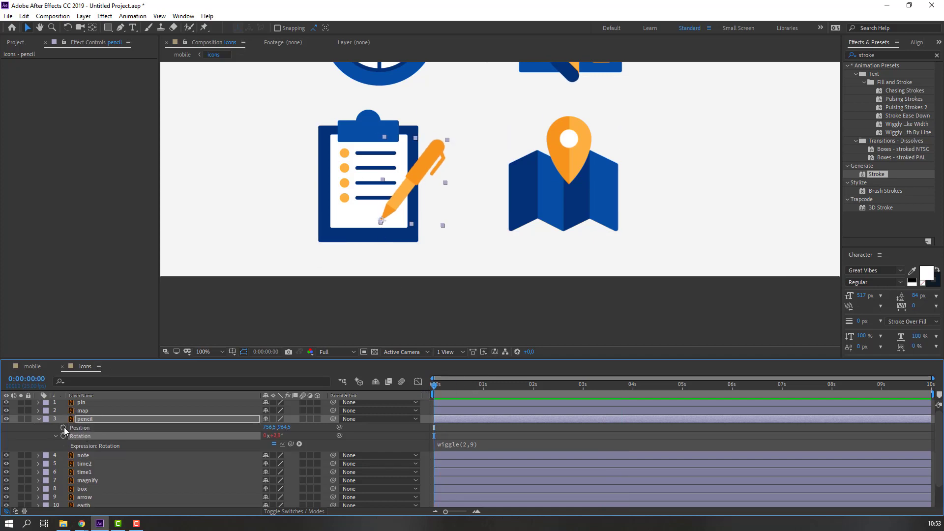
pyautogui.click(64, 426)
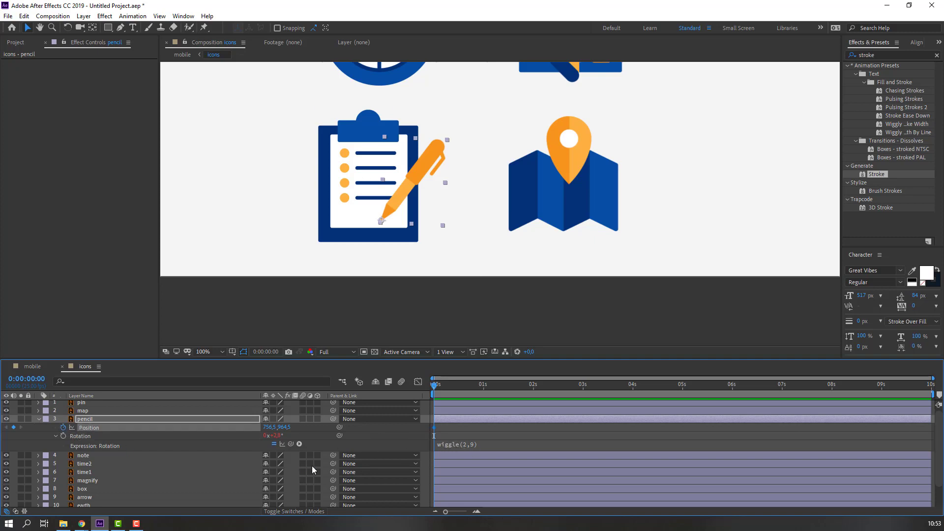
pyautogui.hotkey('shift', 'pagedown')
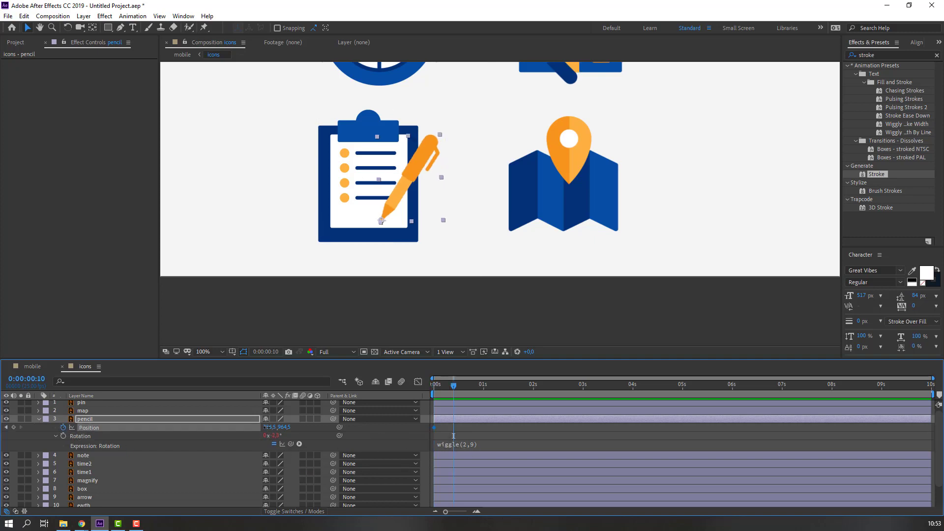
pyautogui.moveTo(266, 426); pyautogui.dragTo(241, 426)
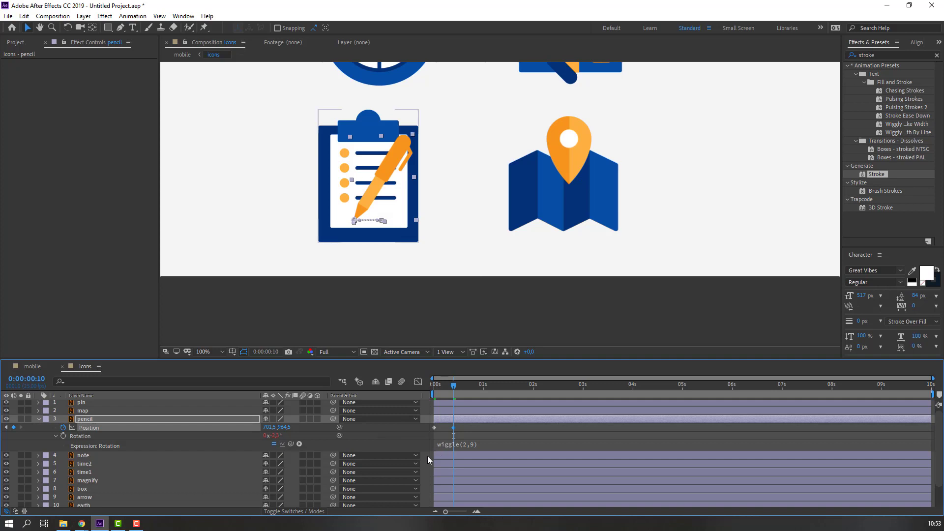
# Repeat the pencil's starting Position keyframe at 0:00:00:20 and apply Easy Ease to all three Position keyframes.
pyautogui.hotkey('shift', 'pagedown')
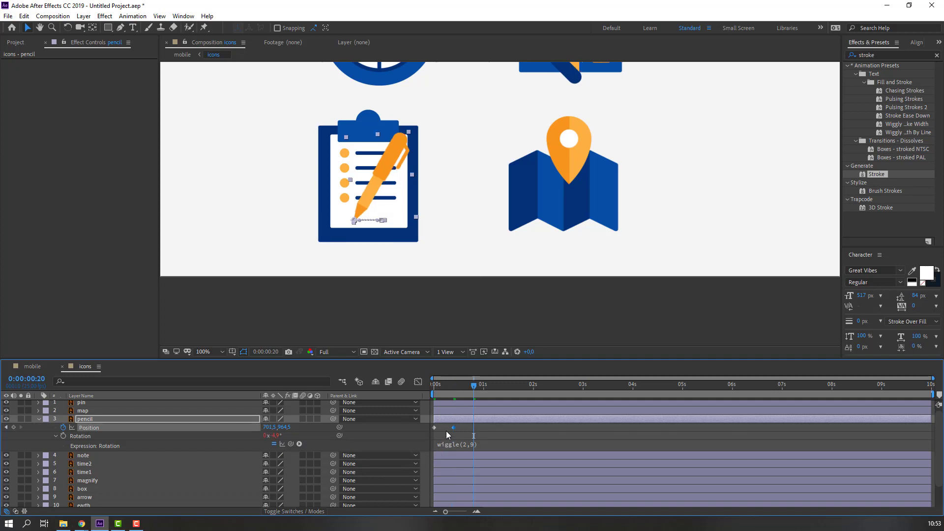
pyautogui.click(435, 428)
pyautogui.moveTo(480, 427); pyautogui.dragTo(430, 429)
pyautogui.rightClick(439, 431)
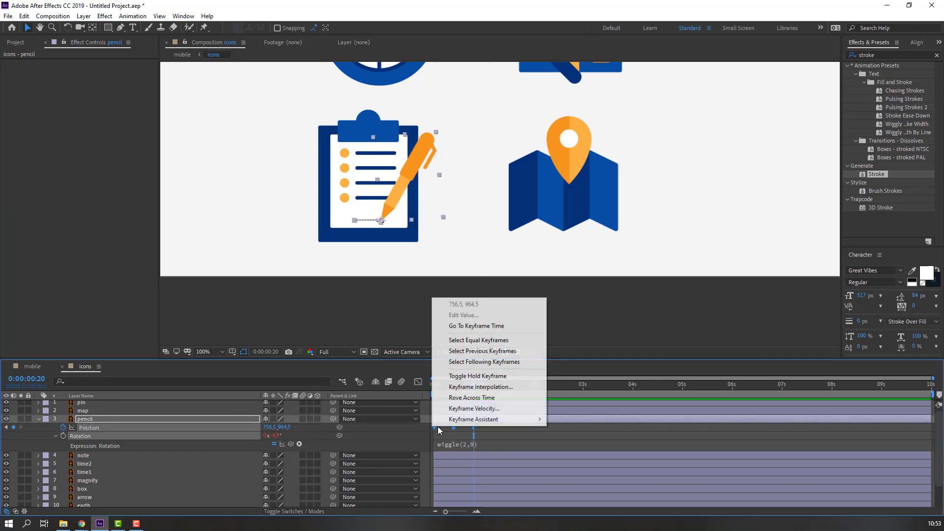
pyautogui.moveTo(521, 419)
pyautogui.click(560, 449)
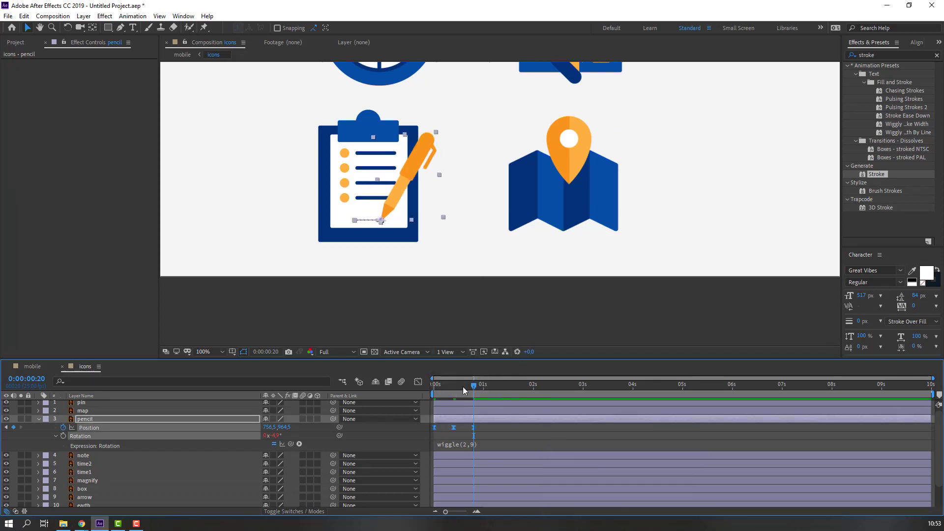
pyautogui.moveTo(464, 391); pyautogui.dragTo(420, 398)
pyautogui.click(487, 436)
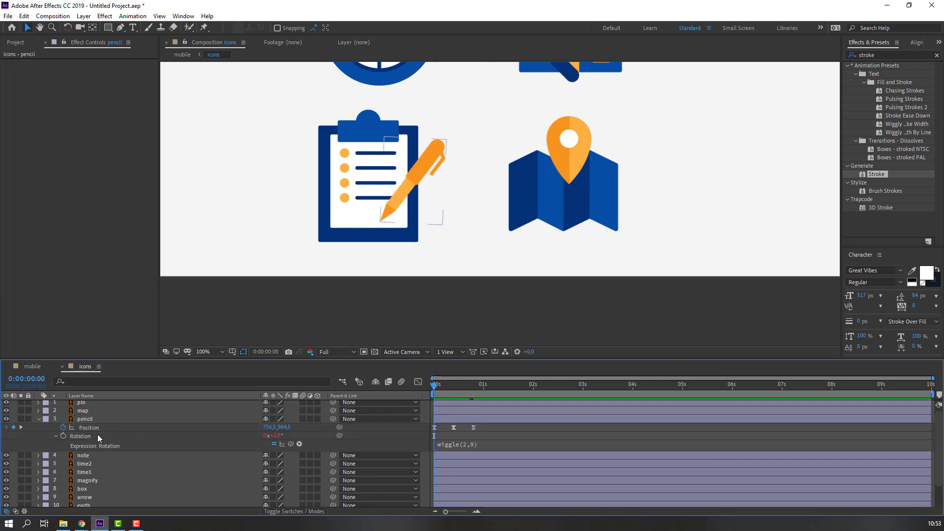
# Add the expression loopOutDuration(type = "cycle", duration = 0) to the pencil's Position and preview the looping pen motion.
pyautogui.keyDown('alt'); pyautogui.click(63, 427); pyautogui.keyUp('alt')
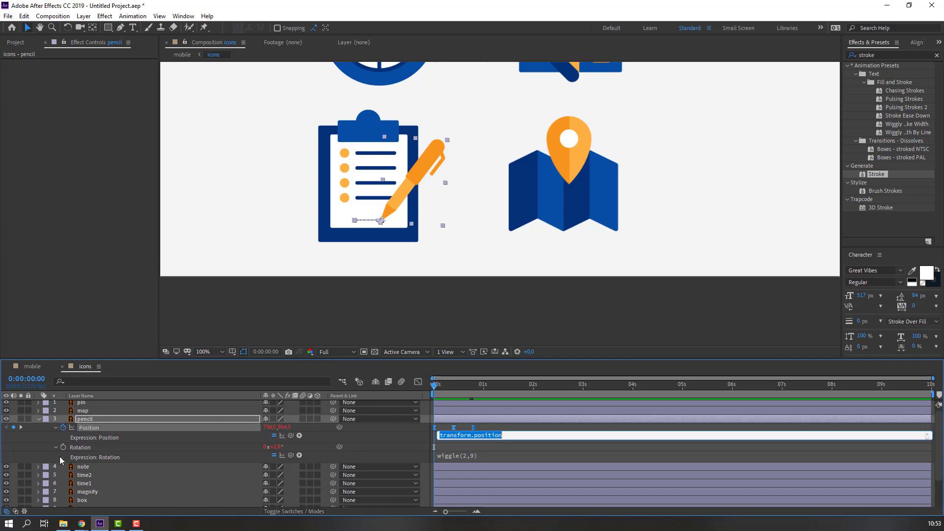
pyautogui.click(300, 437)
pyautogui.moveTo(375, 386)
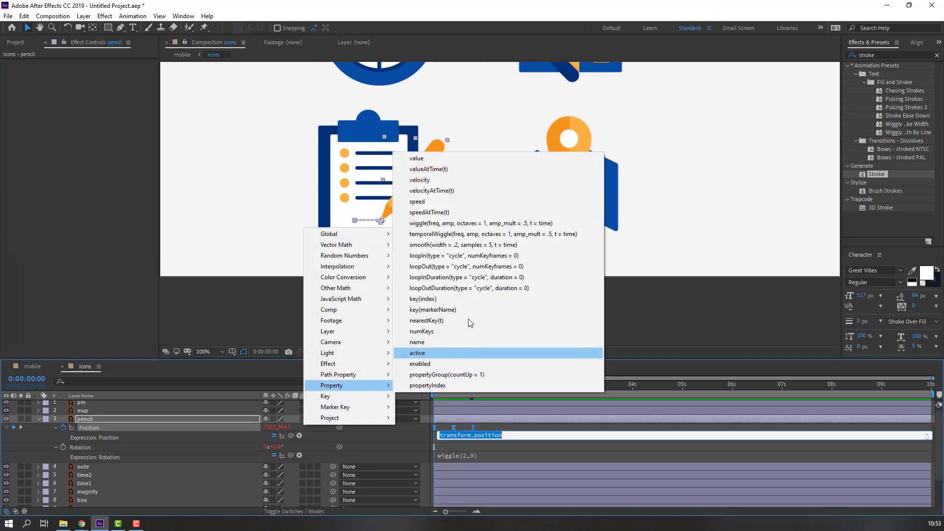
pyautogui.click(448, 294)
pyautogui.click(305, 180)
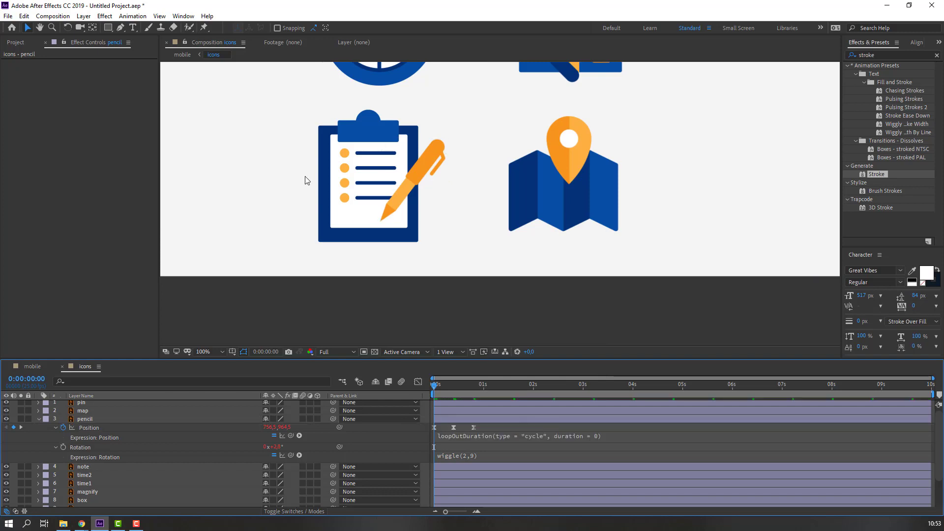
pyautogui.press('space')
pyautogui.press(',')
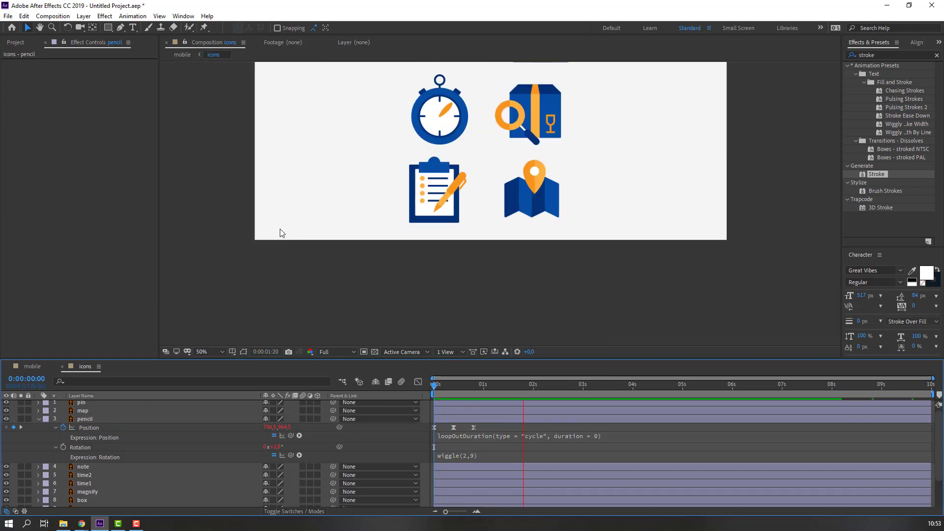
pyautogui.press(',')
pyautogui.press('.')
pyautogui.press('.')
pyautogui.press('.')
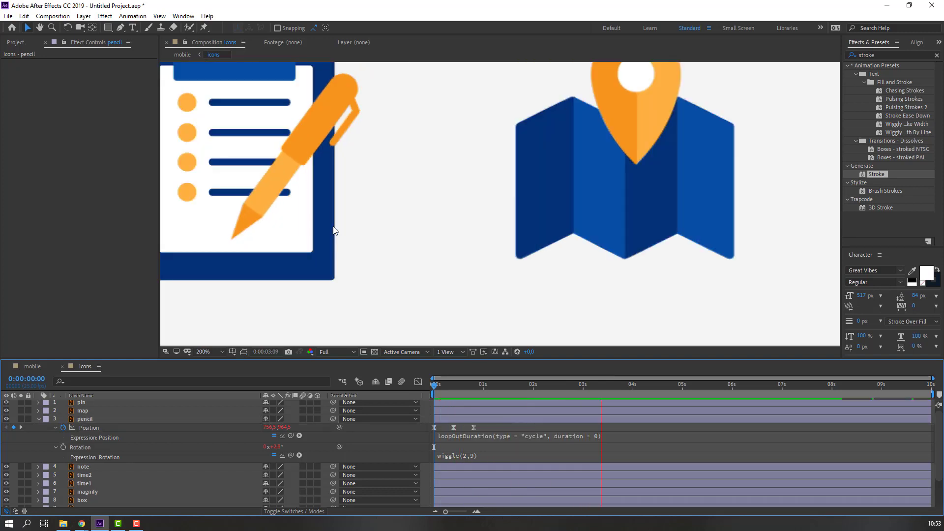
# Move the pin layer's anchor point to the bottom tip of the map pin.
pyautogui.press(',')
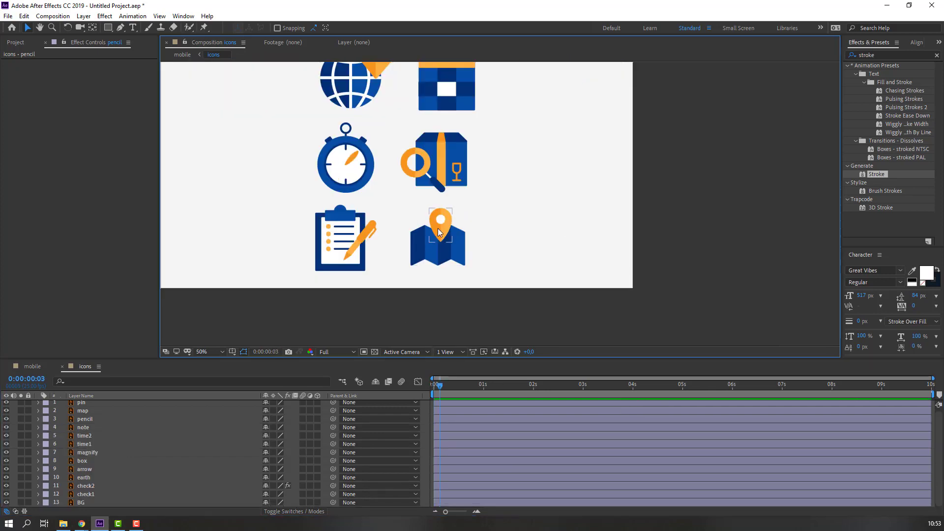
pyautogui.click(440, 233)
pyautogui.press('.')
pyautogui.press('.')
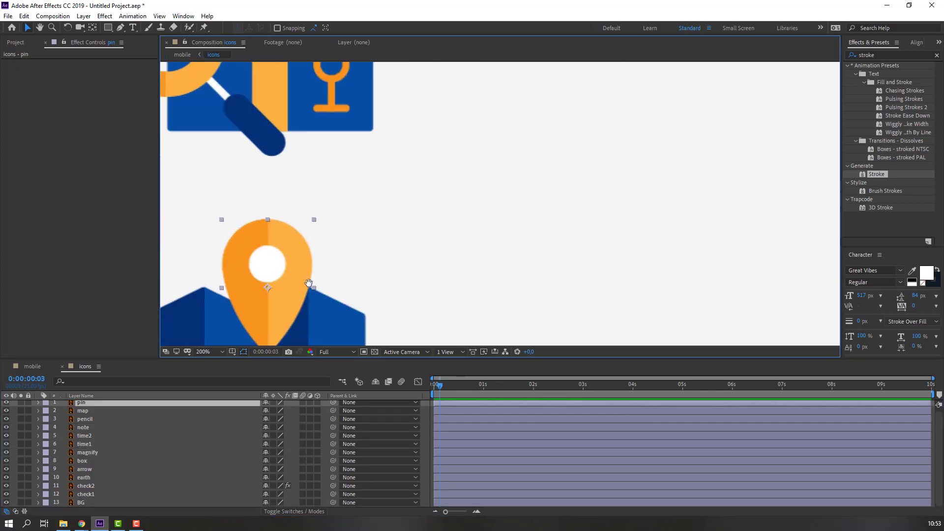
pyautogui.moveTo(309, 284); pyautogui.dragTo(341, 298)
pyautogui.click(92, 27)
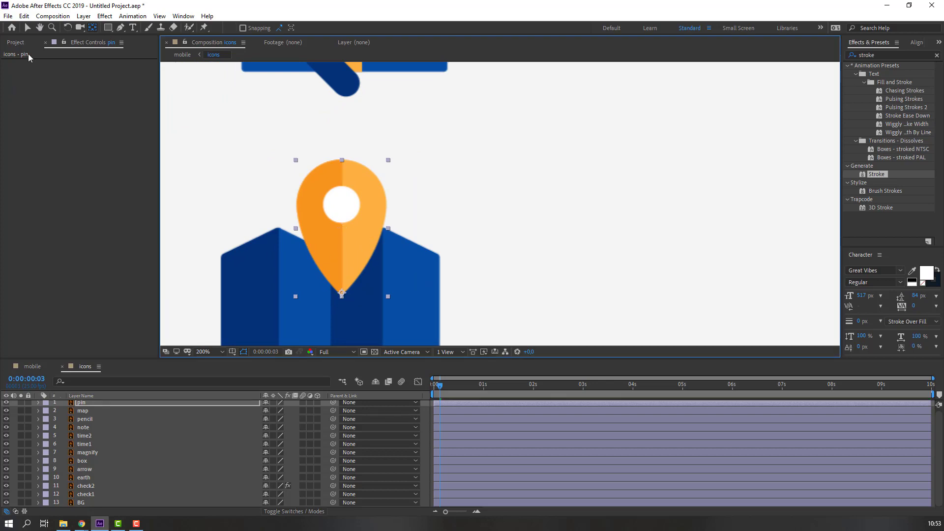
pyautogui.click(28, 30)
# Open Animation Composer and show its 2D layer transition presets for scaling proportionately from the anchor point.
pyautogui.click(182, 17)
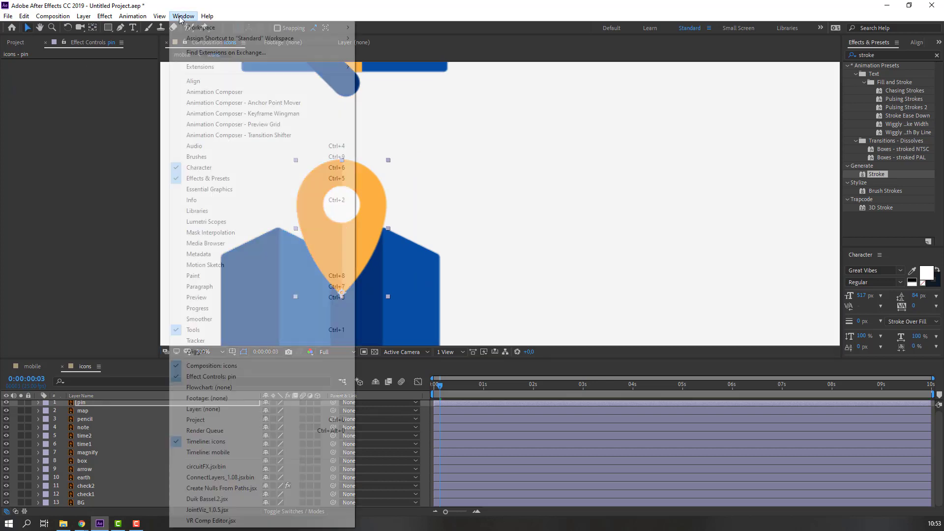
pyautogui.click(224, 92)
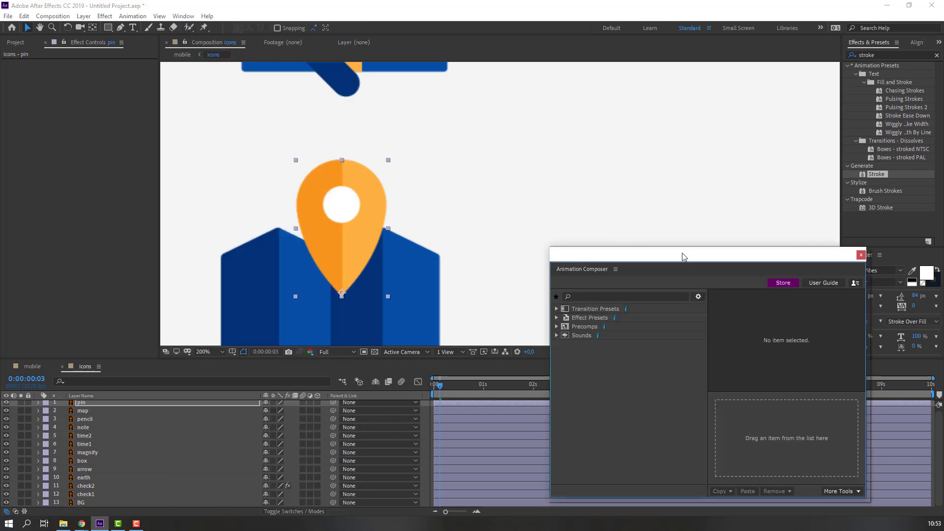
pyautogui.moveTo(682, 257); pyautogui.dragTo(602, 100)
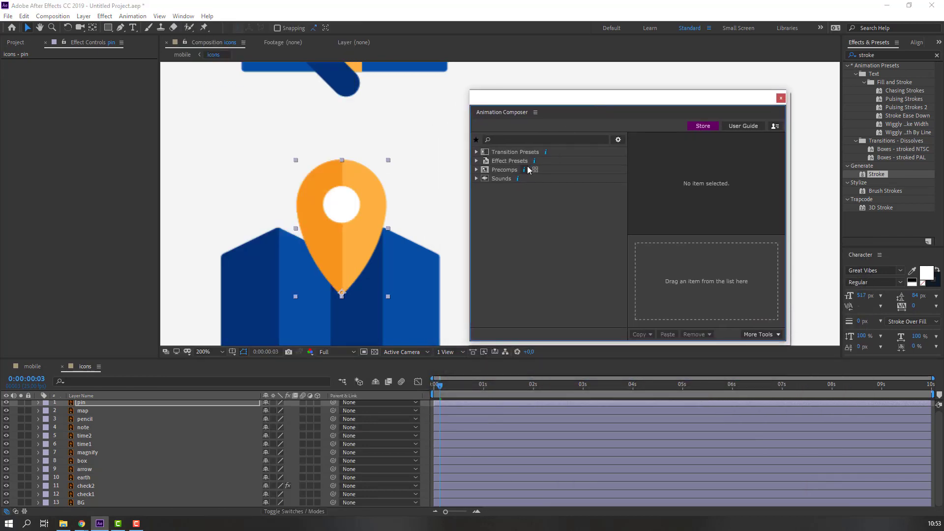
pyautogui.click(477, 152)
pyautogui.click(485, 162)
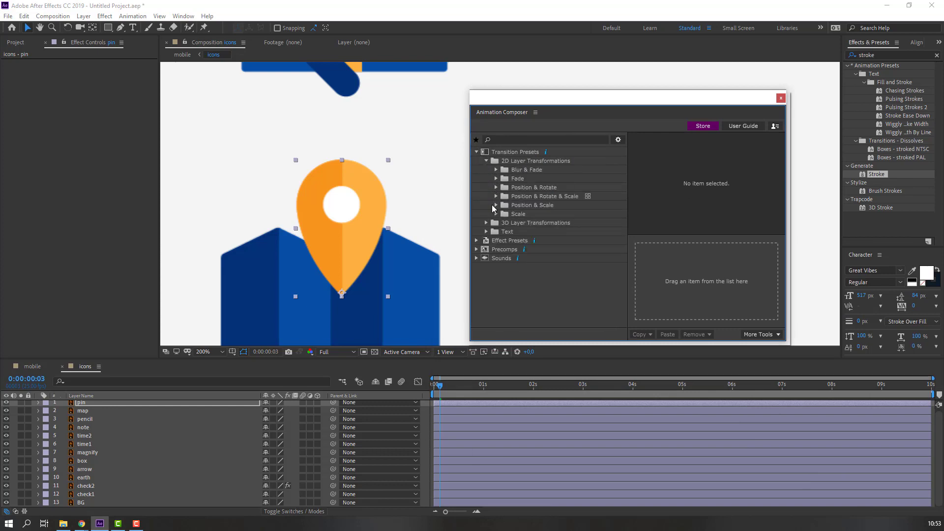
pyautogui.click(496, 214)
pyautogui.click(505, 223)
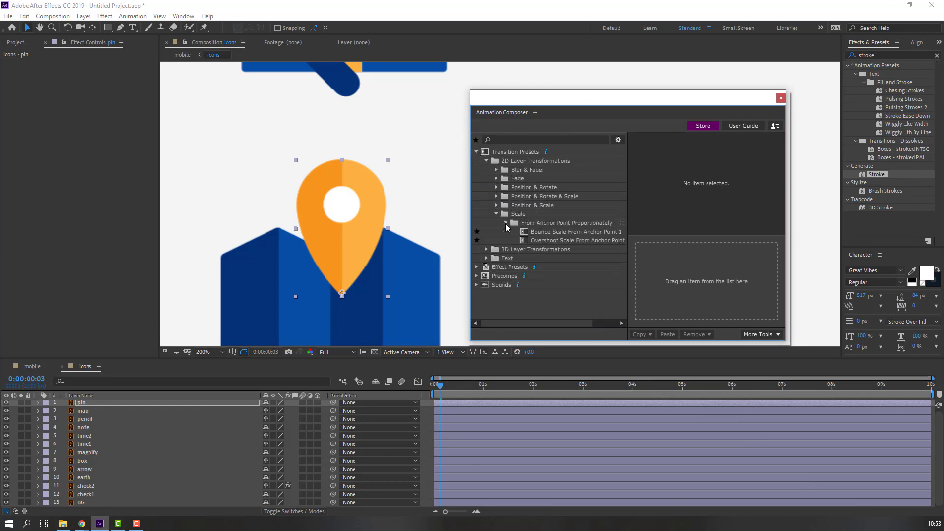
# Apply the Overshoot Scale From Anchor Point 2 preset to the pin layer as both in and out transition.
pyautogui.click(569, 241)
pyautogui.scroll(1, 122, 483)
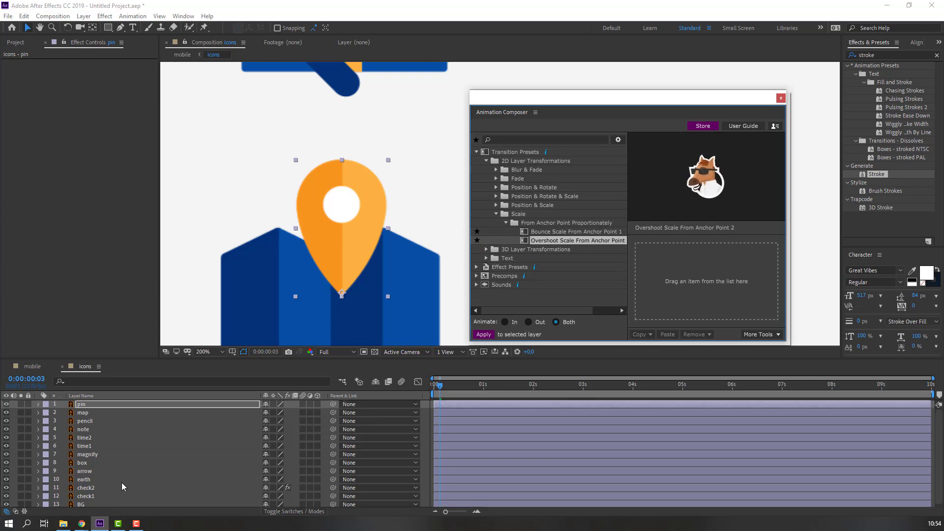
pyautogui.click(141, 403)
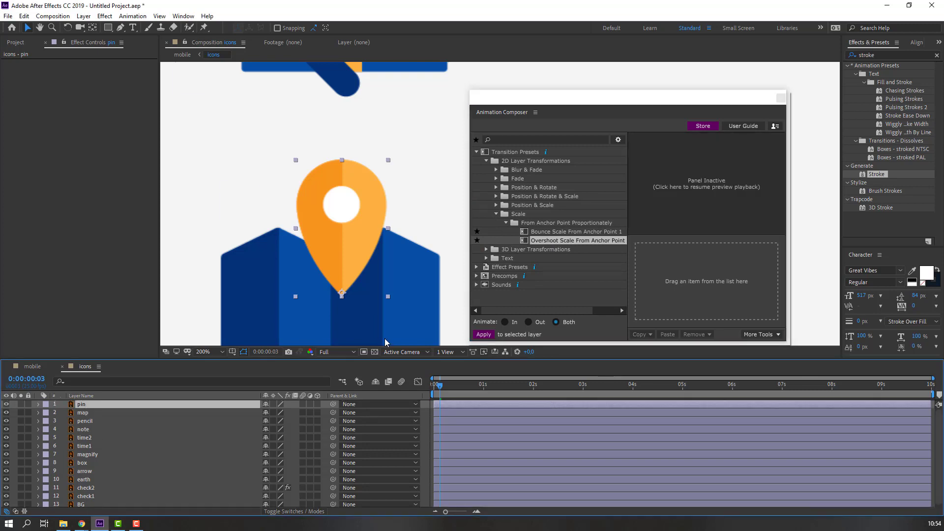
pyautogui.click(569, 242)
pyautogui.doubleClick(570, 244)
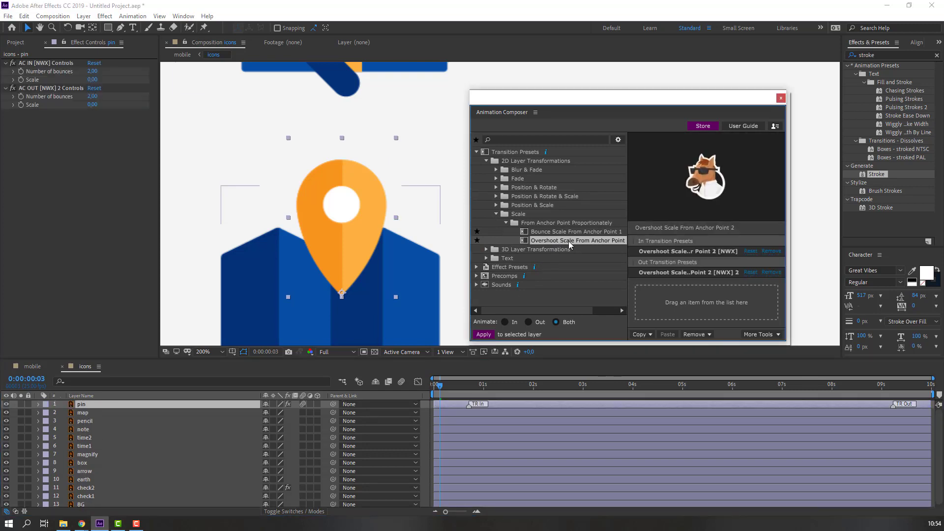
# Close Animation Composer and slow the pin's pop-in by moving its TR In marker to about 1.5 s.
pyautogui.click(439, 405)
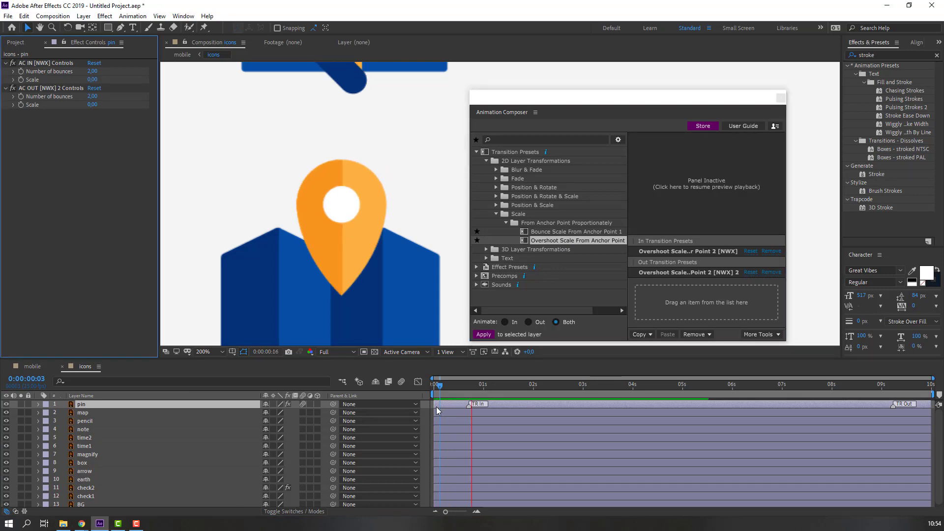
pyautogui.press('space')
pyautogui.press('space')
pyautogui.moveTo(469, 405); pyautogui.dragTo(497, 404)
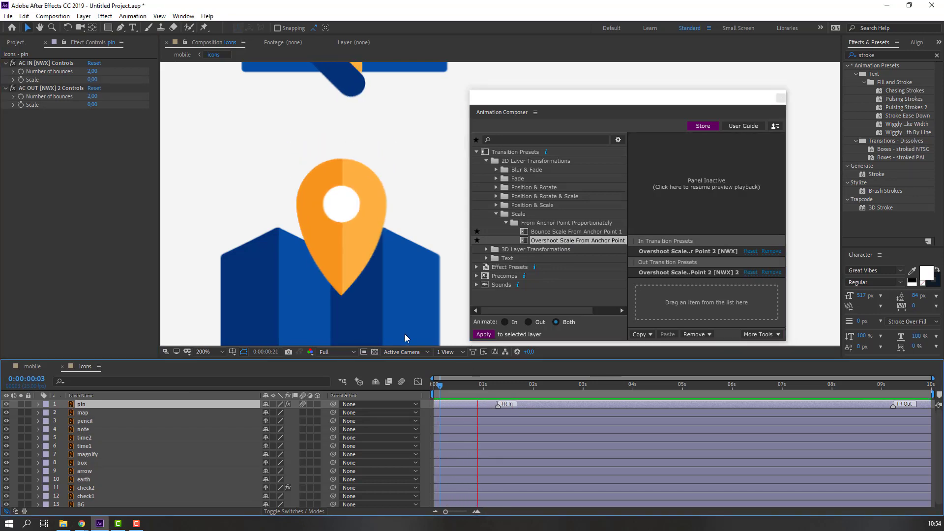
pyautogui.click(781, 97)
pyautogui.scroll(-4, 408, 264)
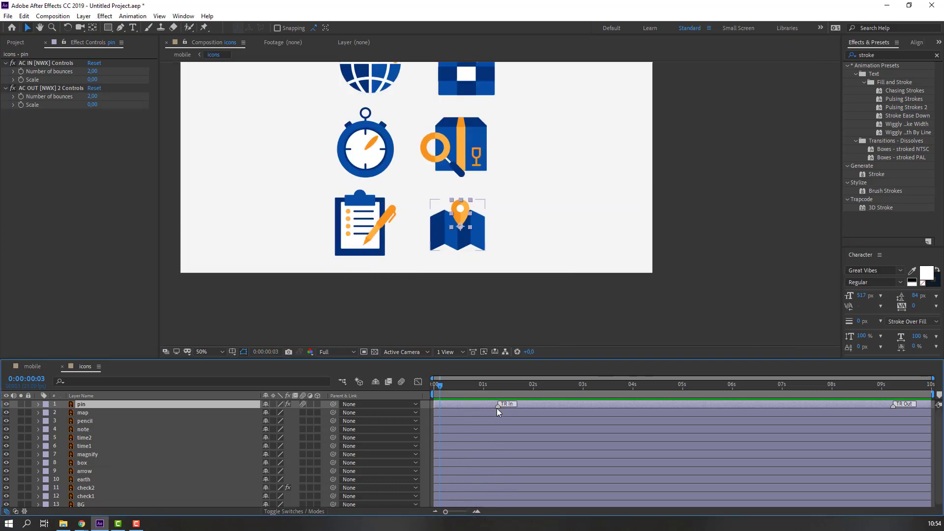
pyautogui.moveTo(497, 406); pyautogui.dragTo(508, 406)
pyautogui.click(209, 352)
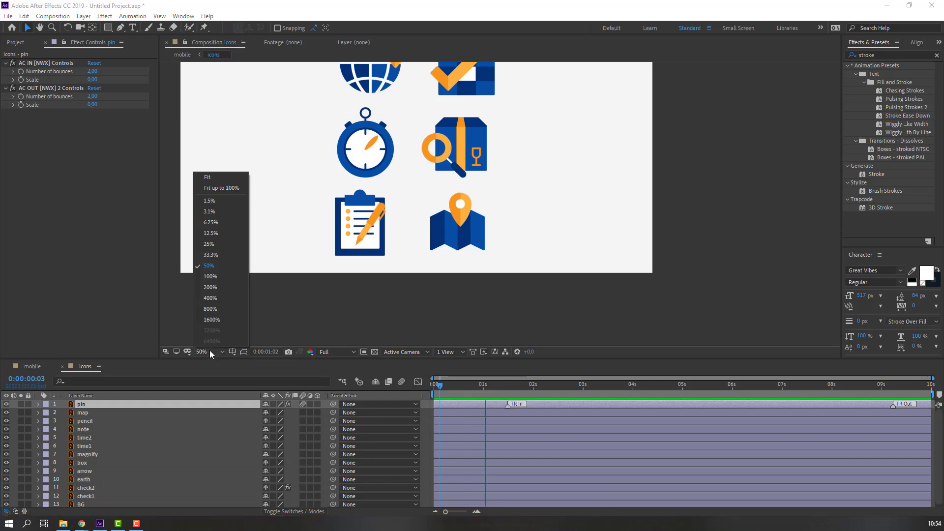
pyautogui.click(242, 188)
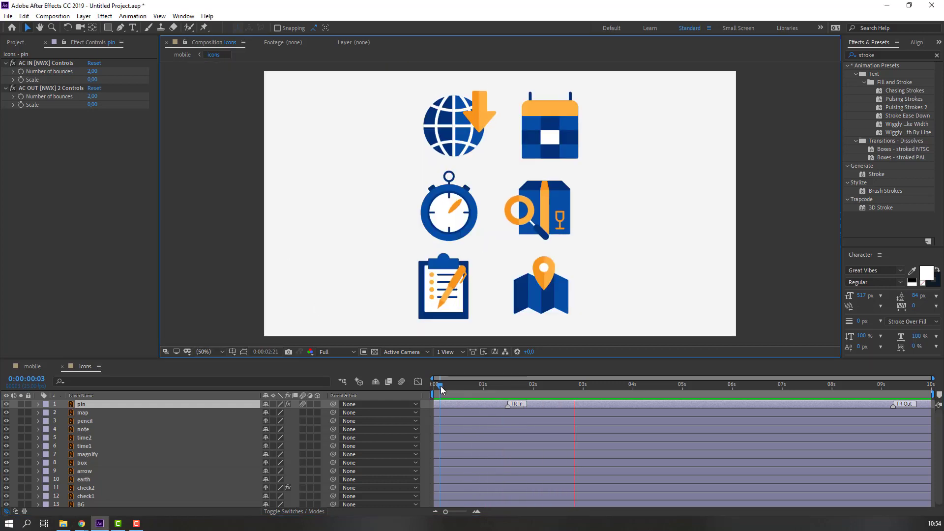
# Move the time2 layer's anchor point to the base of the stopwatch hand at the dial's centre.
pyautogui.moveTo(441, 386); pyautogui.dragTo(433, 385)
pyautogui.scroll(1, 420, 246)
pyautogui.click(413, 212)
pyautogui.scroll(1, 375, 221)
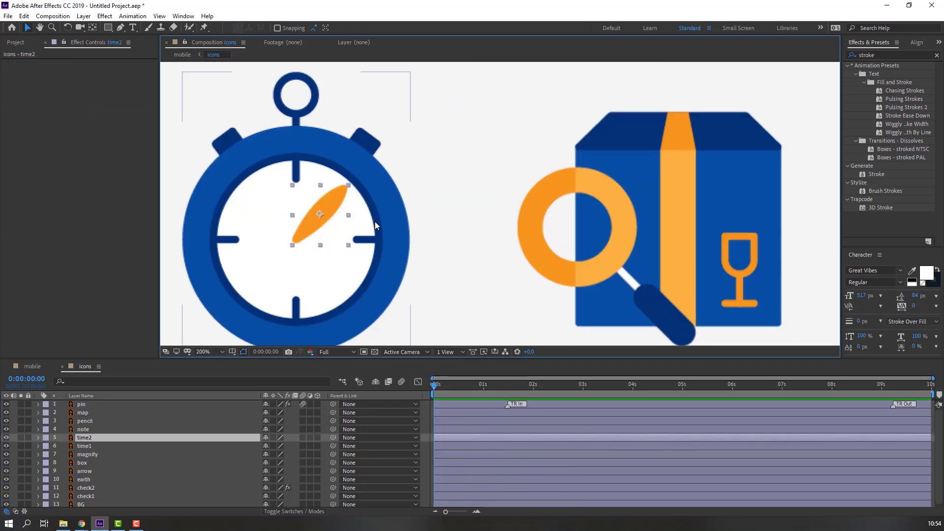
pyautogui.moveTo(297, 237); pyautogui.dragTo(358, 218)
pyautogui.click(92, 27)
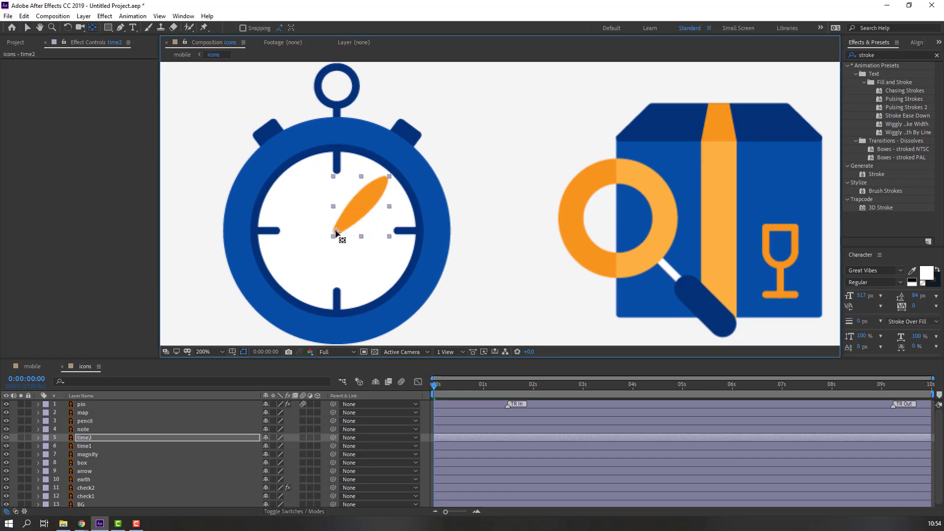
pyautogui.click(27, 28)
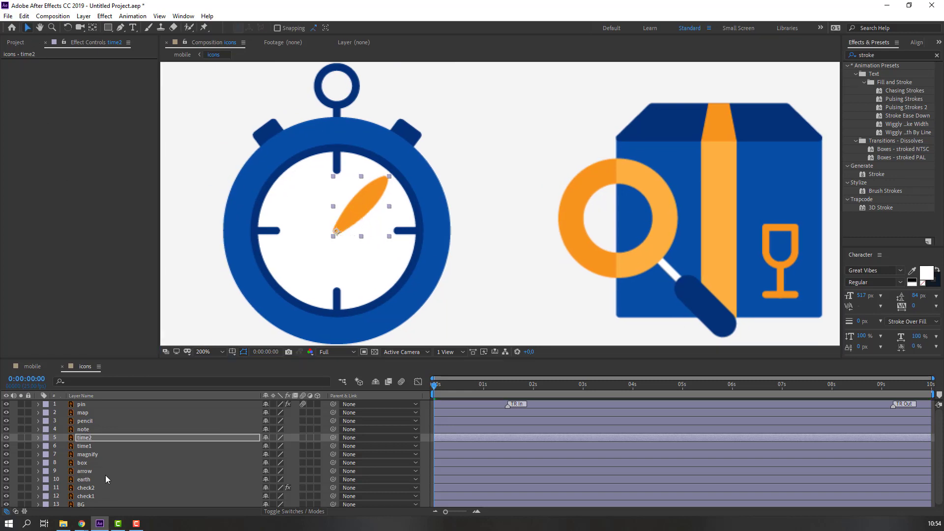
# Keyframe the time2 layer's Rotation at 0:00:00:00 and set it to 5 full revolutions at 0:00:02:24.
pyautogui.click(87, 436)
pyautogui.press('r')
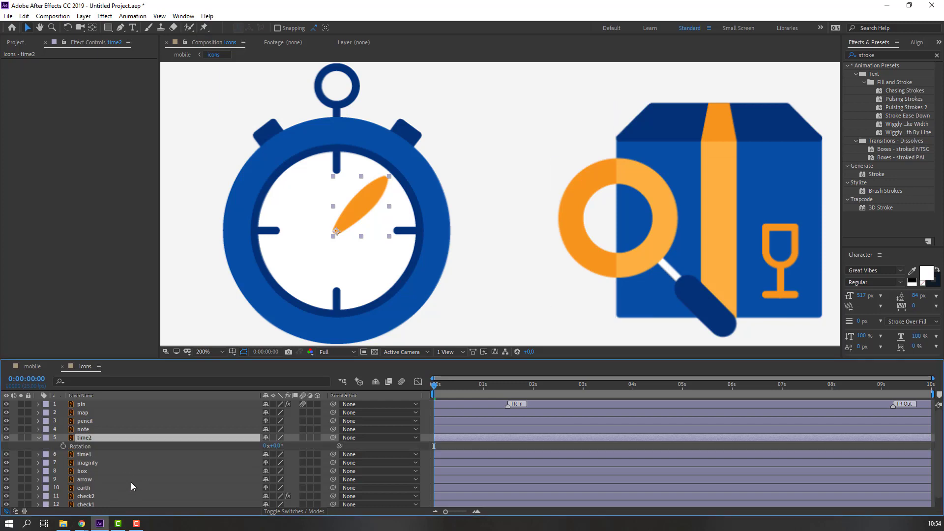
pyautogui.click(63, 447)
pyautogui.moveTo(447, 385); pyautogui.dragTo(582, 386)
pyautogui.click(265, 446)
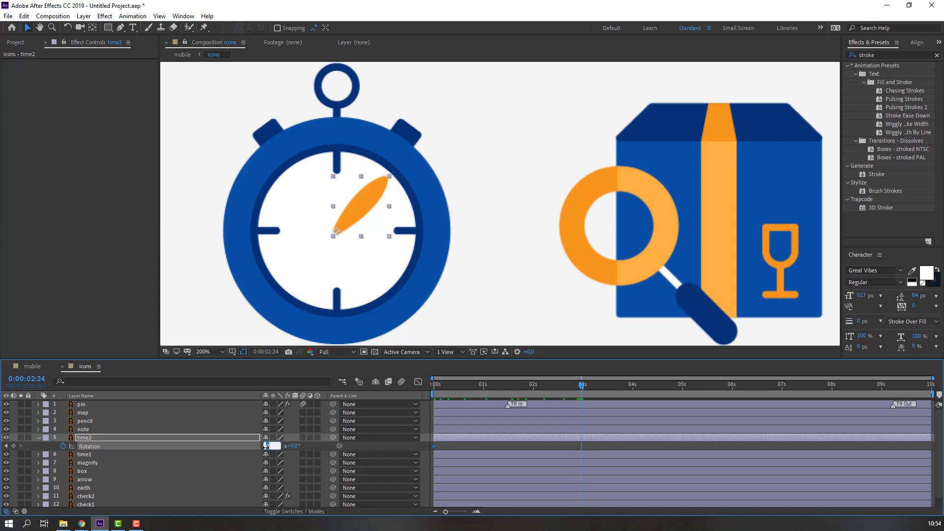
pyautogui.write('5')
pyautogui.press('Return')
# Preview the stopwatch hand and slow its spin by moving the end Rotation keyframe to about 5 seconds.
pyautogui.press('space')
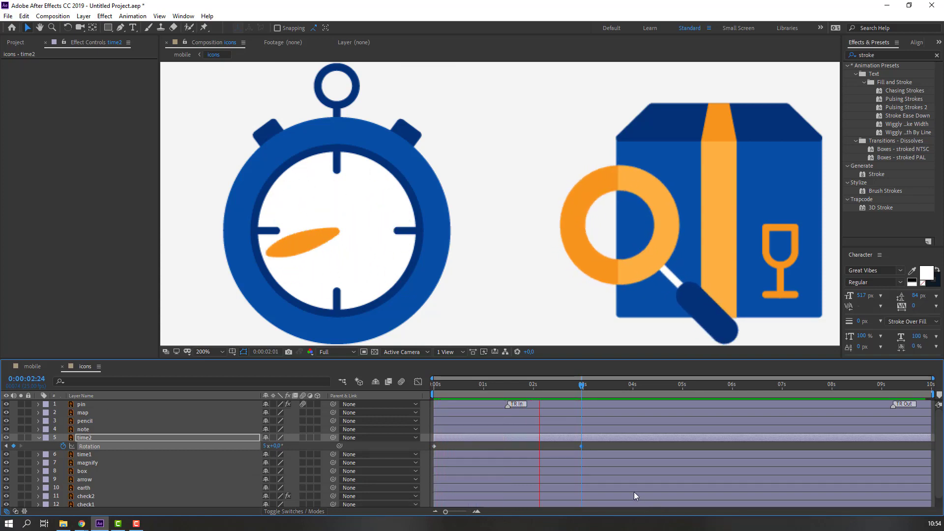
pyautogui.press('space')
pyautogui.moveTo(581, 446); pyautogui.dragTo(682, 450)
pyautogui.click(683, 392)
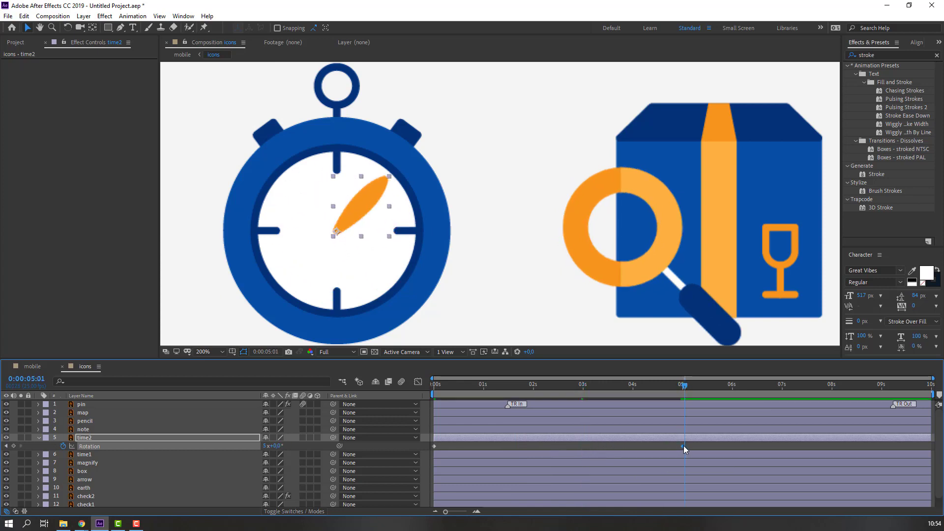
# Apply Easy Ease to both Rotation keyframes of the time2 layer and preview the stopwatch hand's spin.
pyautogui.press('space')
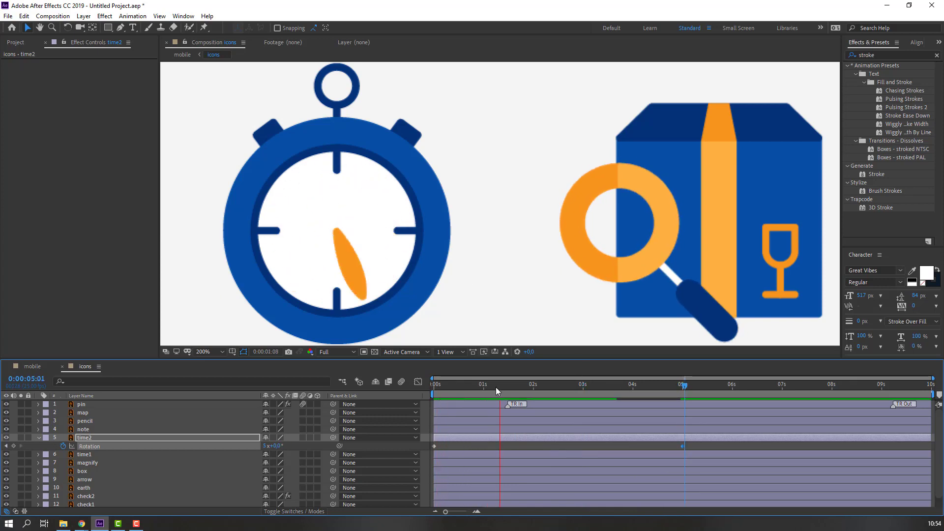
pyautogui.press('space')
pyautogui.moveTo(694, 443); pyautogui.dragTo(431, 454)
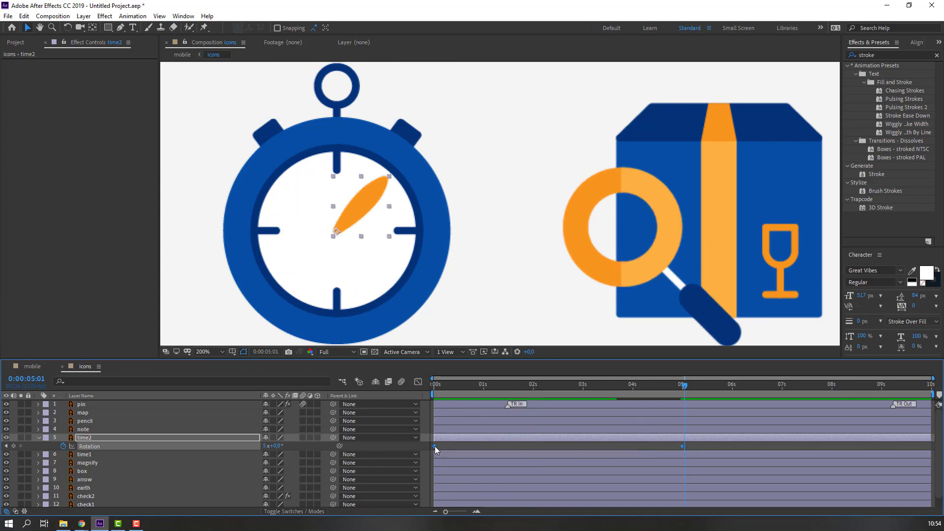
pyautogui.rightClick(435, 446)
pyautogui.moveTo(515, 444)
pyautogui.click(609, 371)
pyautogui.scroll(-4, 405, 241)
pyautogui.press('space')
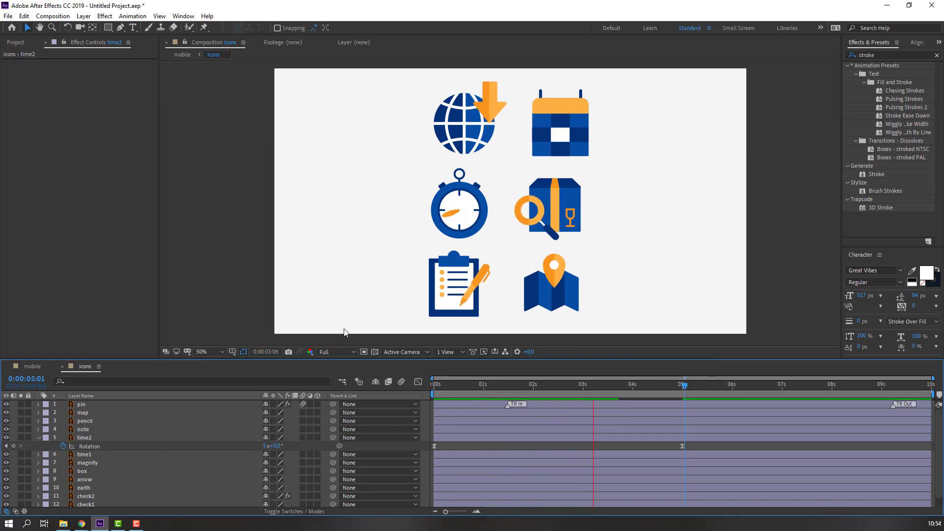
pyautogui.press('space')
# Keyframe the pin layer's Rotation at 0:00:00:00 with a value of 5°.
pyautogui.moveTo(459, 386); pyautogui.dragTo(494, 378)
pyautogui.scroll(1, 548, 290)
pyautogui.moveTo(544, 298); pyautogui.dragTo(439, 178)
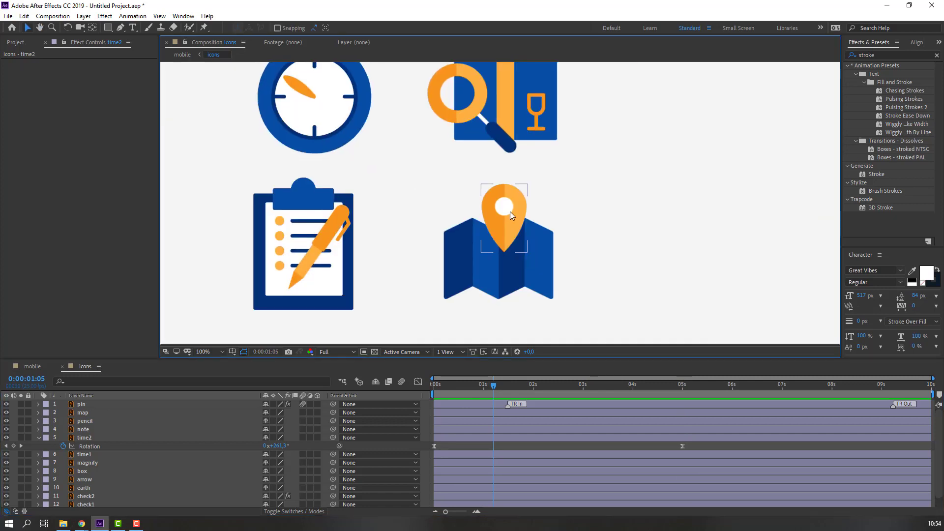
pyautogui.click(509, 212)
pyautogui.press('r')
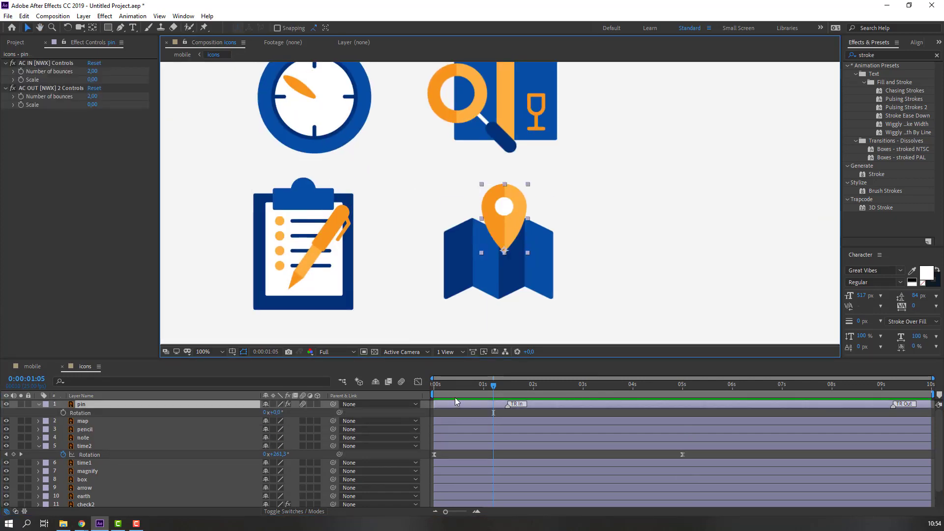
pyautogui.click(437, 390)
pyautogui.moveTo(438, 390)
pyautogui.mouseDown()
pyautogui.moveTo(452, 388)
pyautogui.moveTo(432, 393)
pyautogui.mouseUp()
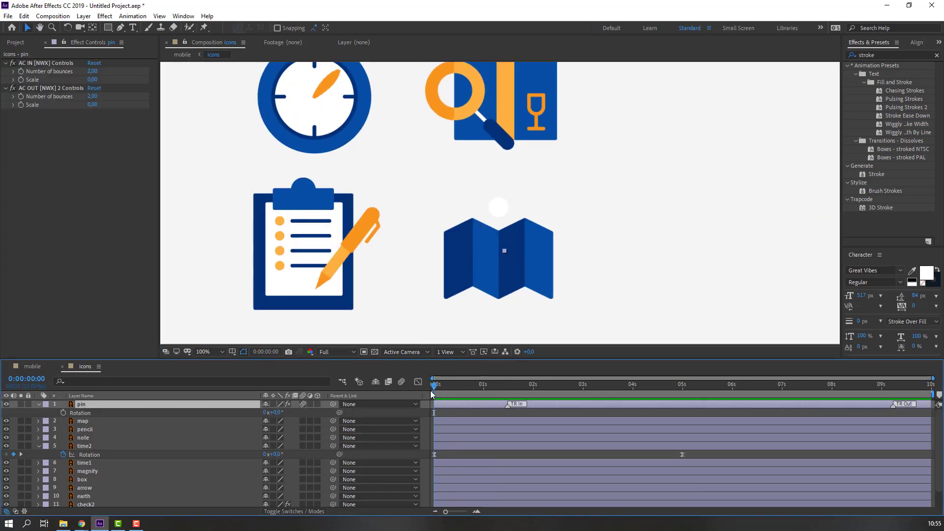
pyautogui.click(62, 413)
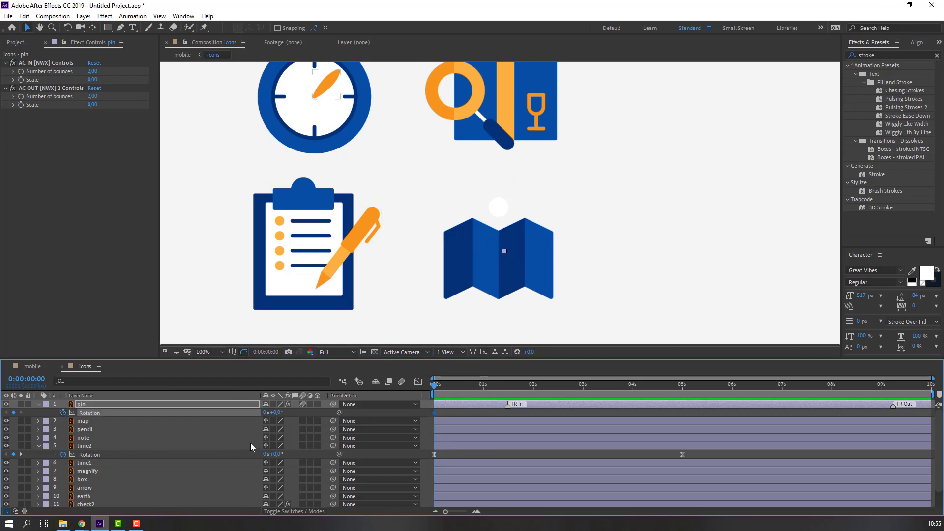
pyautogui.click(274, 412)
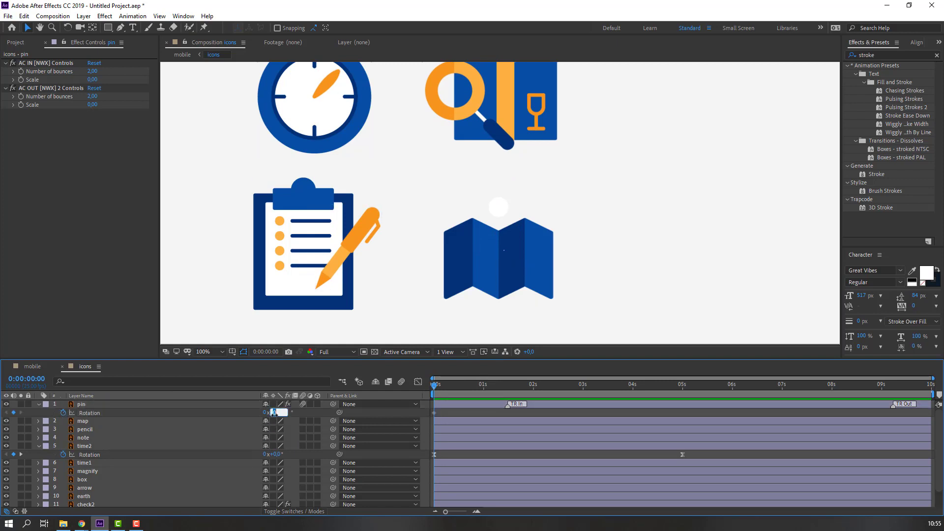
pyautogui.write('5')
pyautogui.press('Return')
# Set the pin's Rotation to -5° at 0:00:00:10 and duplicate its starting keyframe at 0:00:00:20.
pyautogui.press('space')
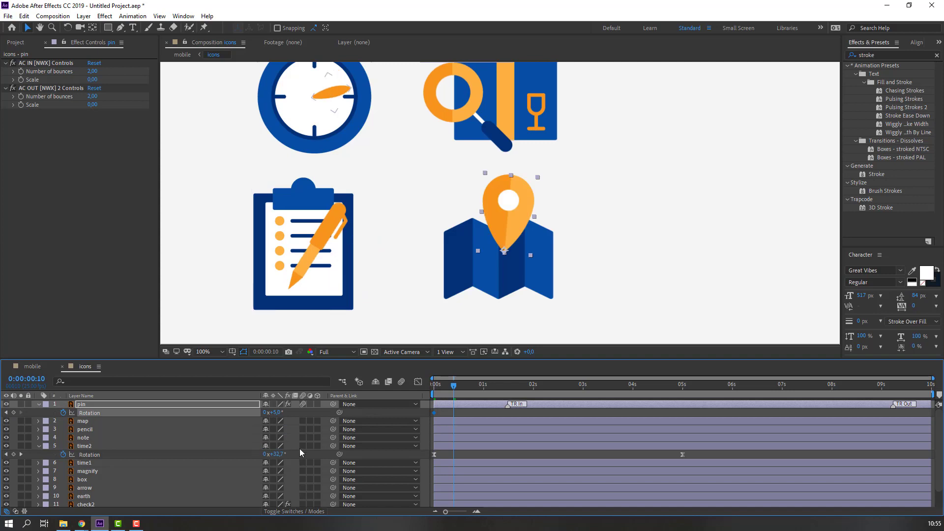
pyautogui.click(278, 413)
pyautogui.write('-5')
pyautogui.press('Return')
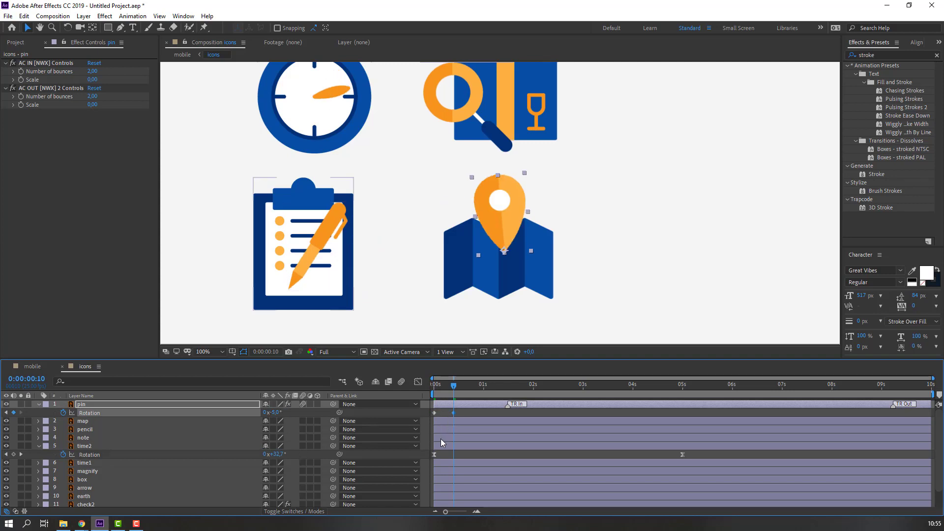
pyautogui.hotkey('shift', 'pagedown')
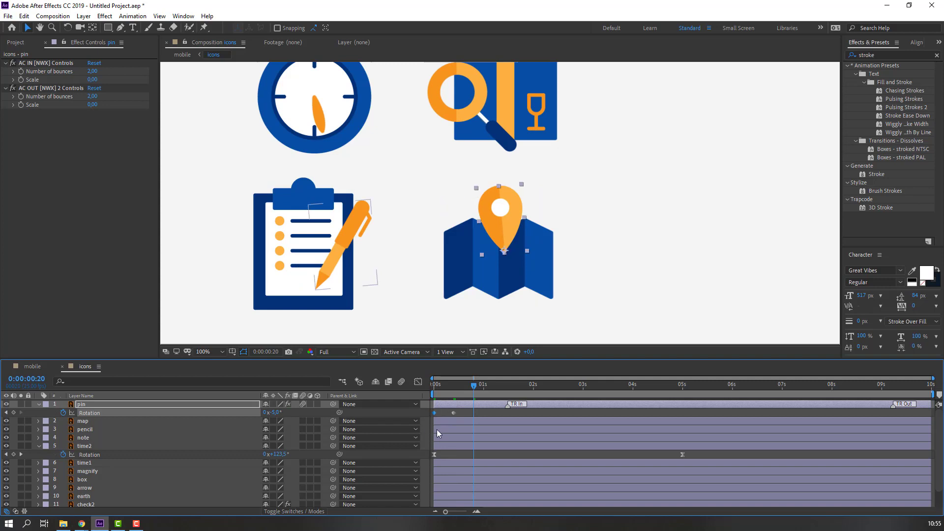
pyautogui.hotkey('ctrl', 'v')
# End the work area at 0:00:00:20, preview the pin's swing and apply Easy Ease to its three Rotation keyframes.
pyautogui.press('n')
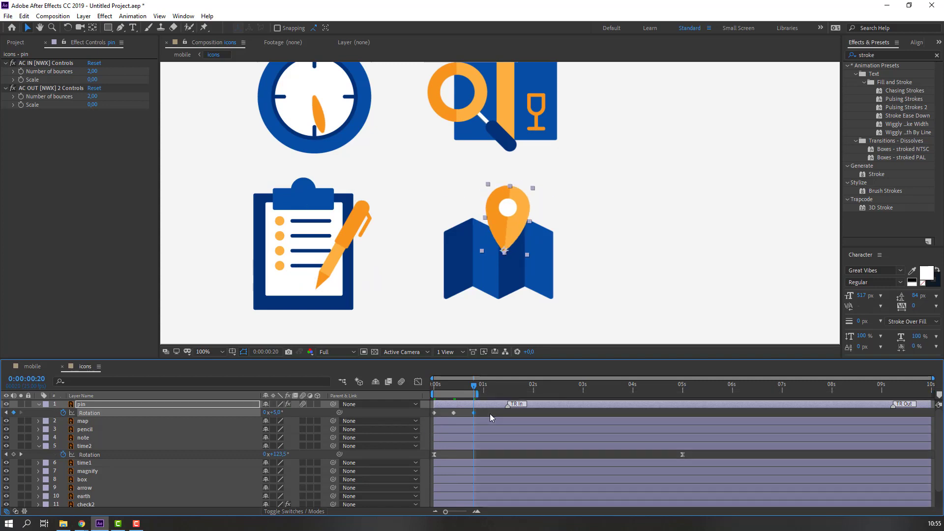
pyautogui.press('space')
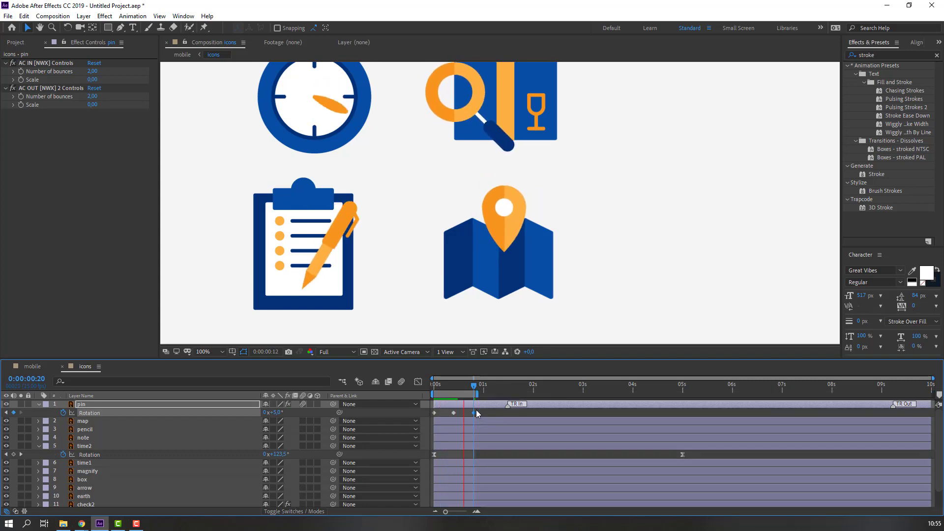
pyautogui.press('space')
pyautogui.moveTo(477, 409); pyautogui.dragTo(426, 419)
pyautogui.rightClick(434, 413)
pyautogui.moveTo(464, 409)
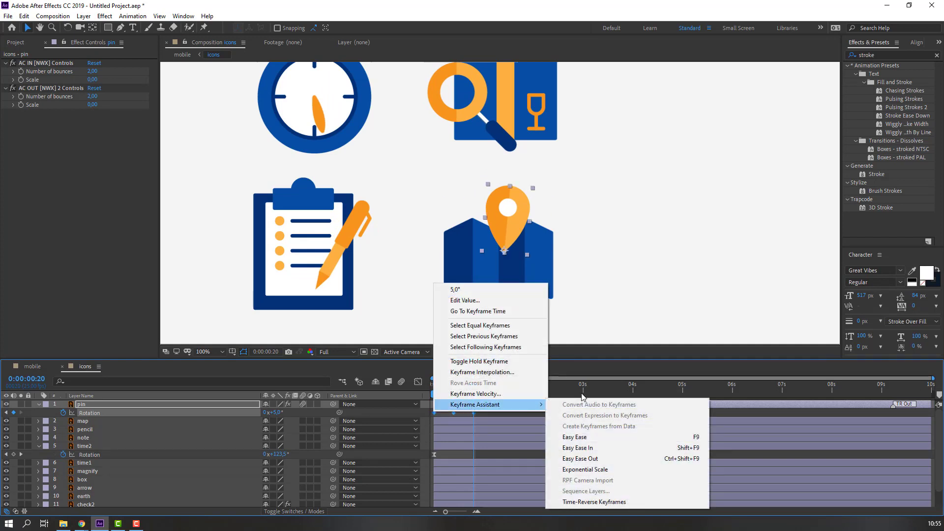
pyautogui.click(579, 441)
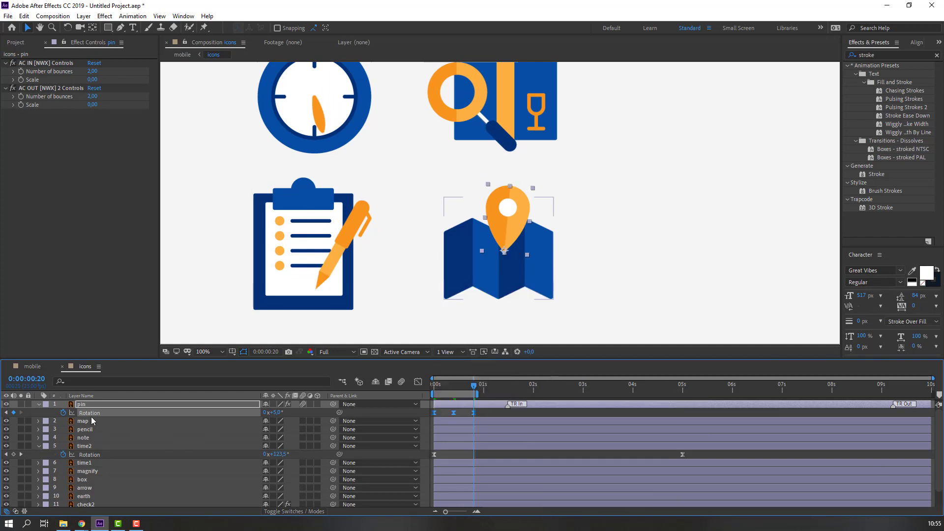
# Loop the pin's Rotation with the expression loopOutDuration(type = "cycle", duration = 0) and preview it over the full work area.
pyautogui.keyDown('alt'); pyautogui.click(64, 414); pyautogui.keyUp('alt')
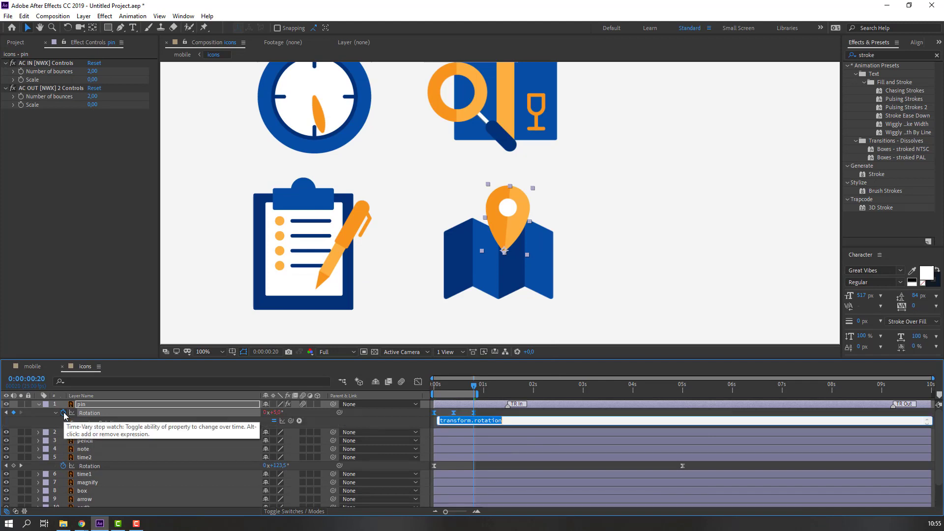
pyautogui.click(299, 421)
pyautogui.moveTo(364, 371)
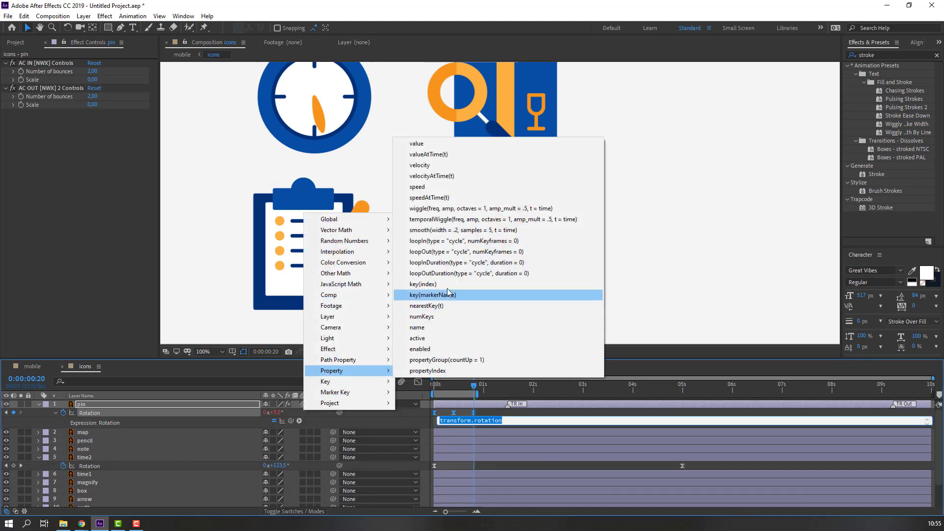
pyautogui.click(457, 273)
pyautogui.click(480, 403)
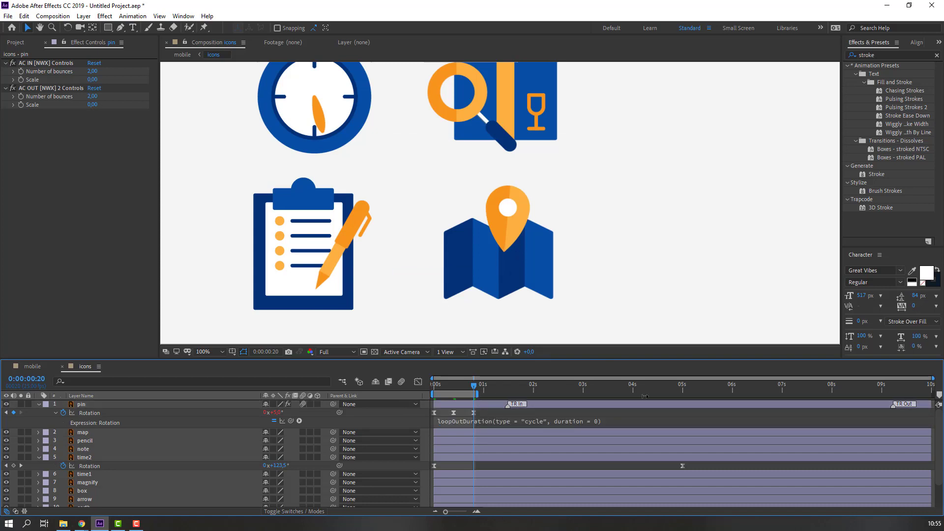
pyautogui.press('space')
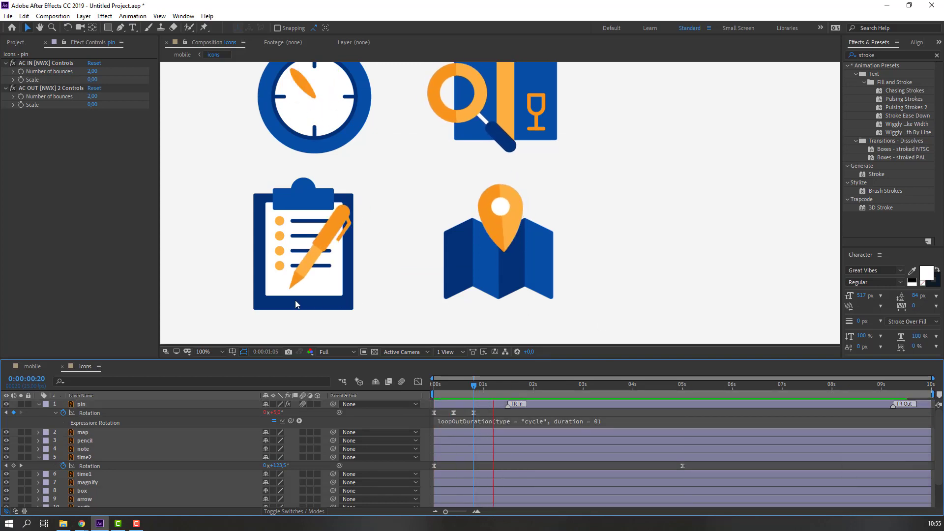
pyautogui.press(',')
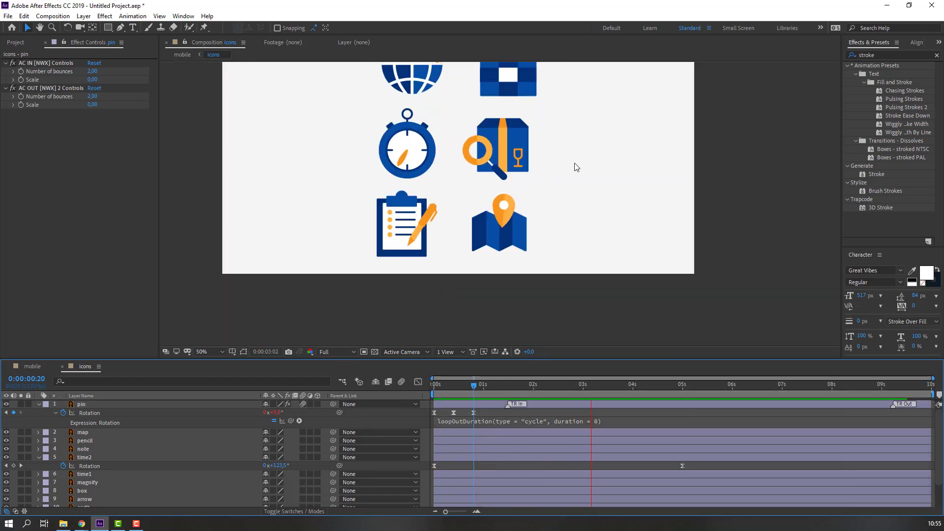
pyautogui.moveTo(597, 160); pyautogui.dragTo(584, 190)
pyautogui.press('space')
# Delete both Start keyframes of the Stroke effect on the check2 layer and view the checkmark just after 1 second.
pyautogui.scroll(1, 449, 216)
pyautogui.scroll(-1, 452, 212)
pyautogui.click(475, 114)
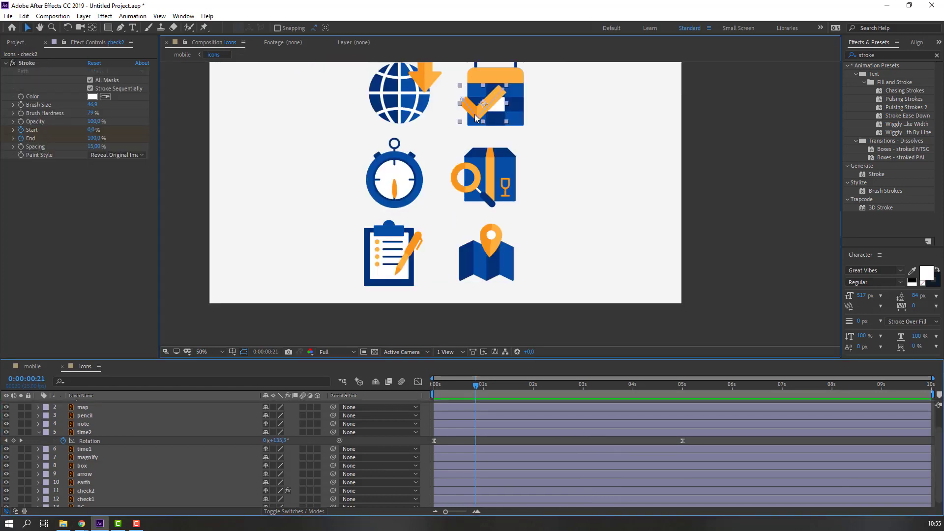
pyautogui.press('u')
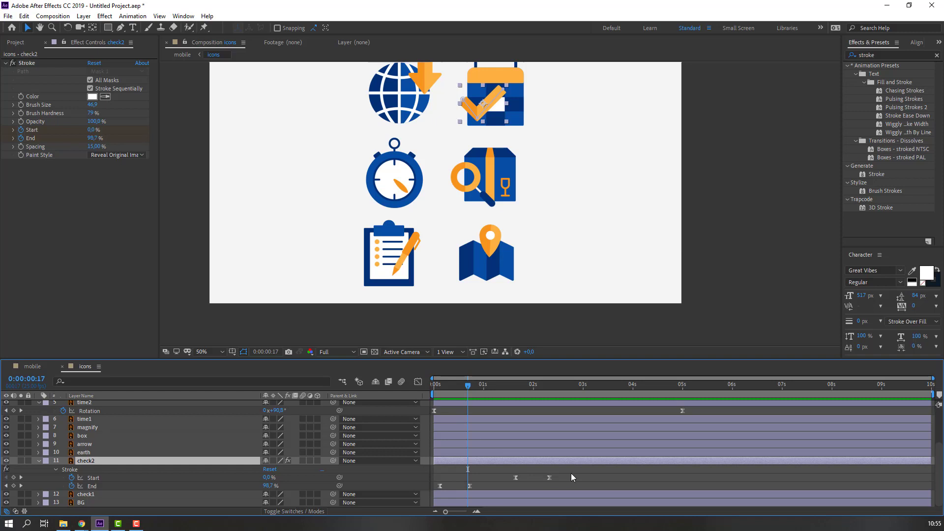
pyautogui.click(549, 478)
pyautogui.moveTo(523, 480); pyautogui.dragTo(512, 482)
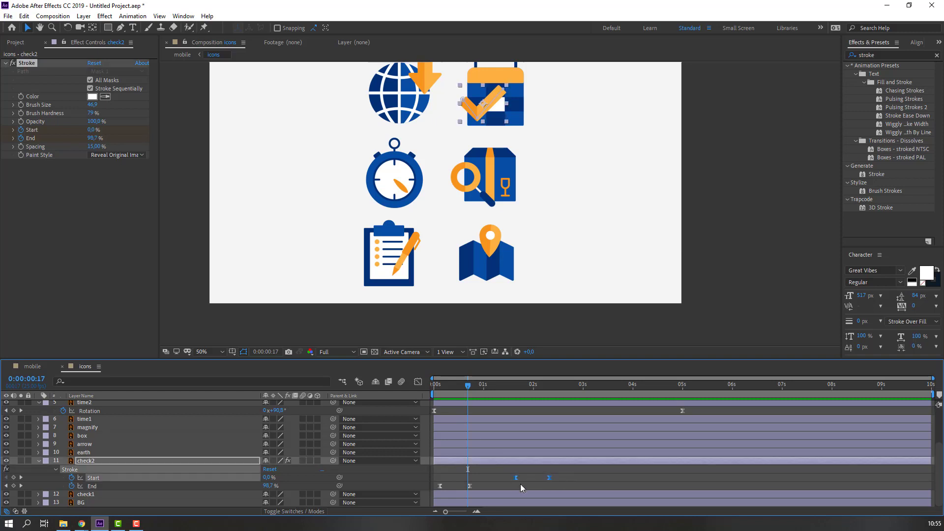
pyautogui.press('Delete')
pyautogui.click(491, 384)
# Add the expression wiggle(2,8) to the check2 layer's Position and preview the floating checkmark.
pyautogui.scroll(2, 541, 177)
pyautogui.scroll(2, 509, 211)
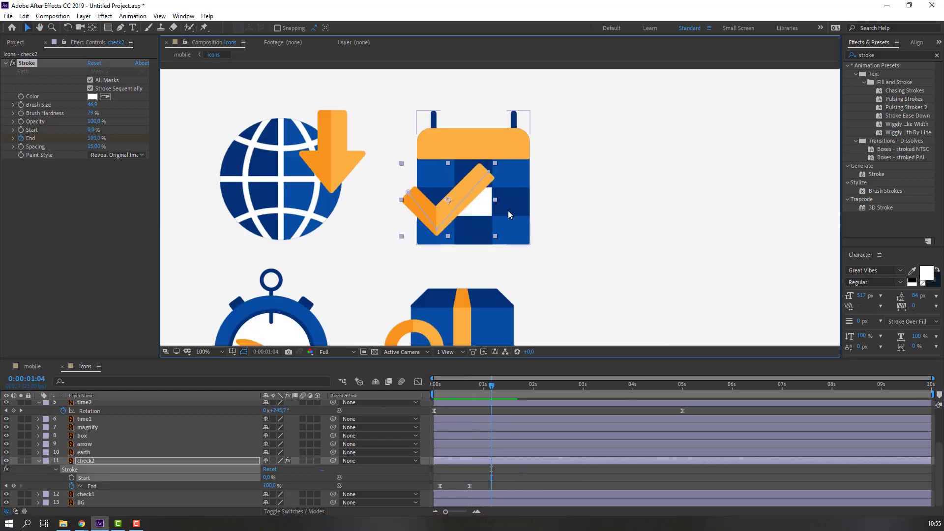
pyautogui.press('Home')
pyautogui.press('p')
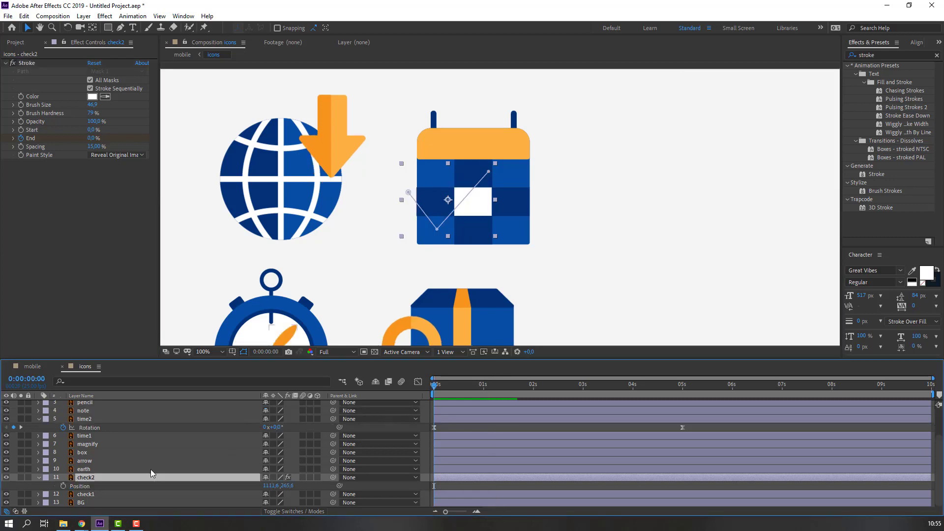
pyautogui.keyDown('alt'); pyautogui.click(63, 485); pyautogui.keyUp('alt')
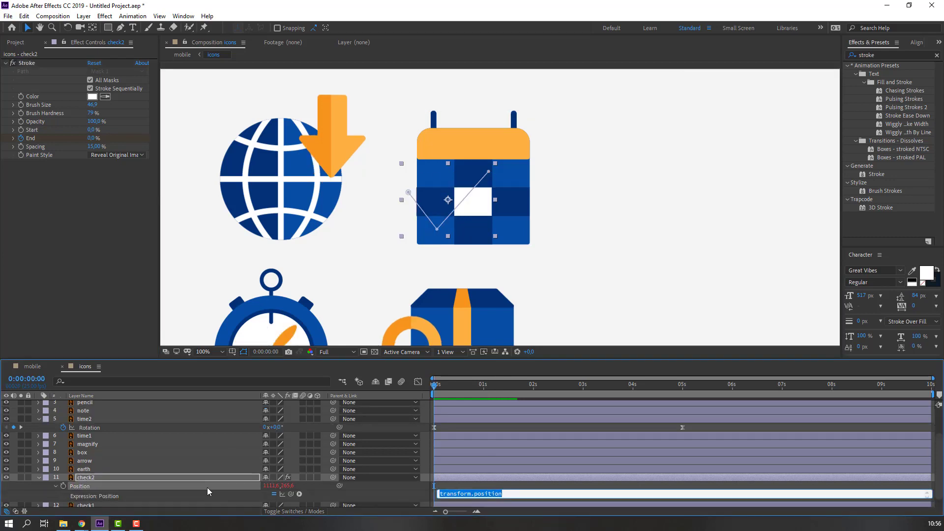
pyautogui.write('wiggle(2,8')
pyautogui.press('KP_Enter')
pyautogui.press('space')
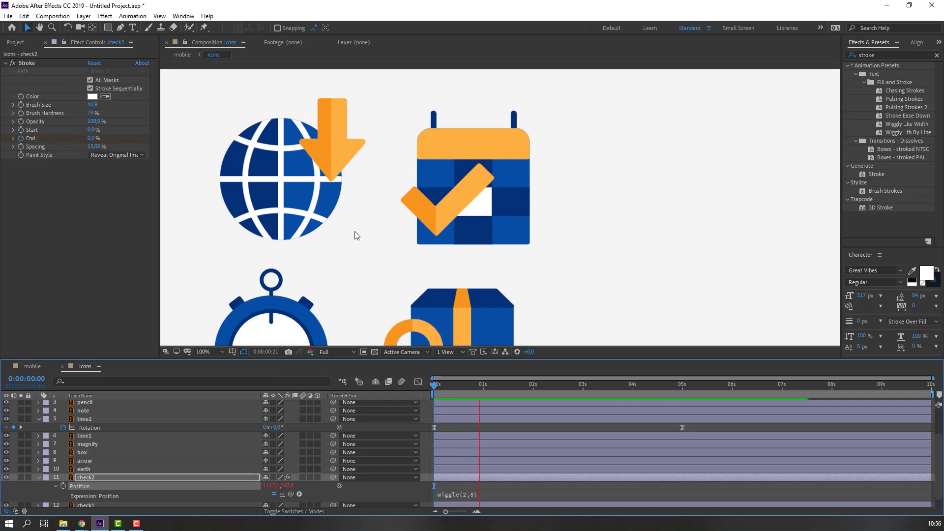
pyautogui.scroll(-1, 389, 220)
pyautogui.scroll(-2, 400, 230)
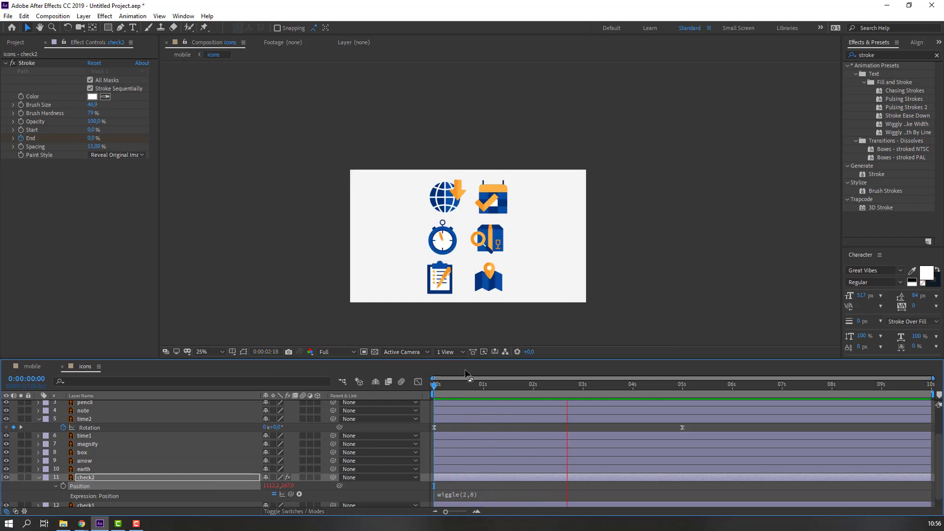
pyautogui.press('space')
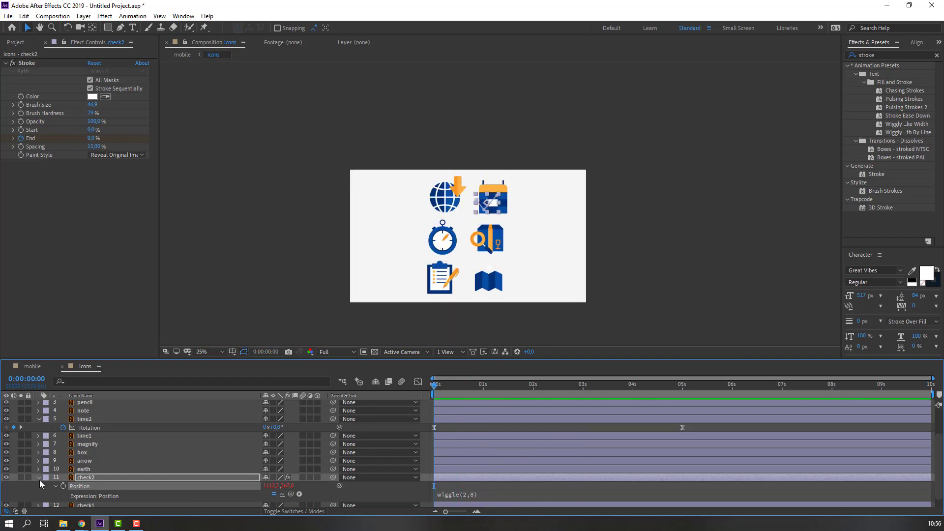
# Collapse the expanded properties of the check2 and time2 layers.
pyautogui.click(39, 478)
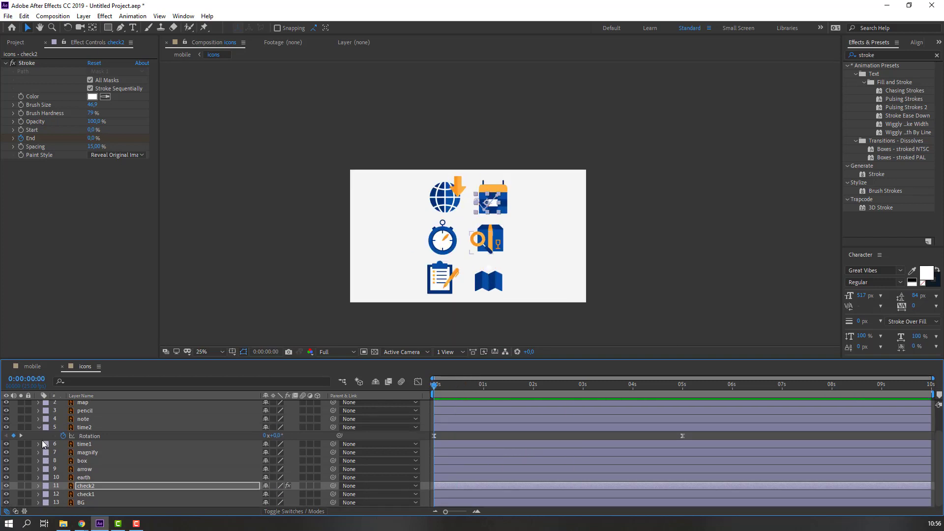
pyautogui.click(40, 428)
pyautogui.scroll(2, 130, 453)
pyautogui.scroll(2, 375, 162)
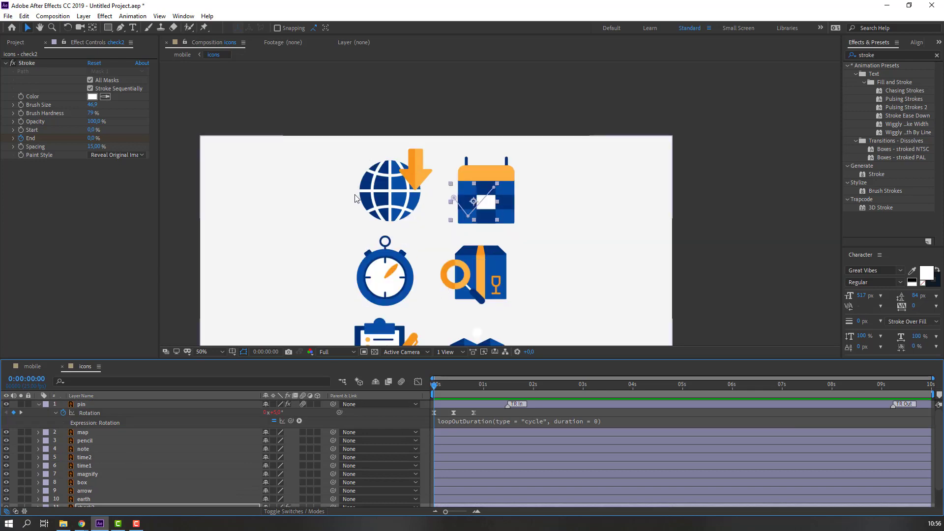
# Lock the BG layer so that the icons can be selected in the composition without it.
pyautogui.click(411, 213)
pyautogui.click(447, 78)
pyautogui.scroll(-2, 205, 402)
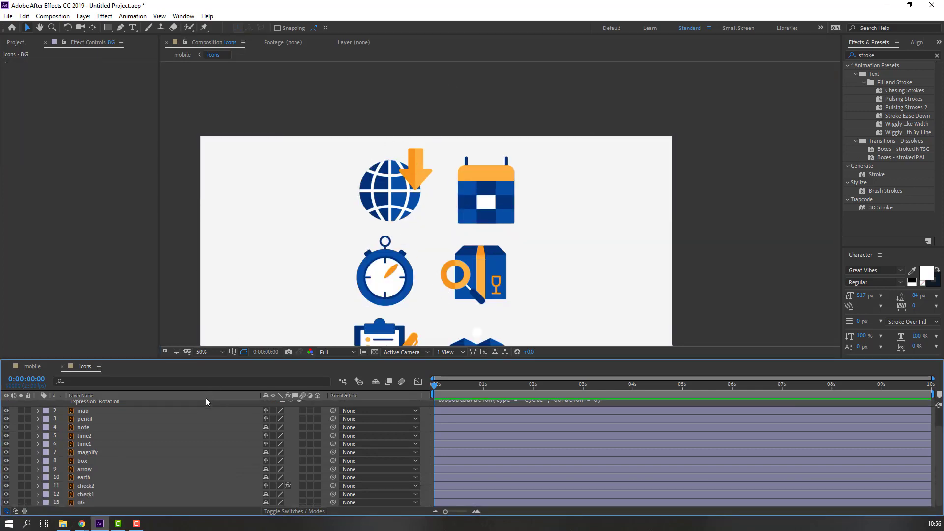
pyautogui.click(78, 502)
pyautogui.click(28, 502)
pyautogui.click(347, 172)
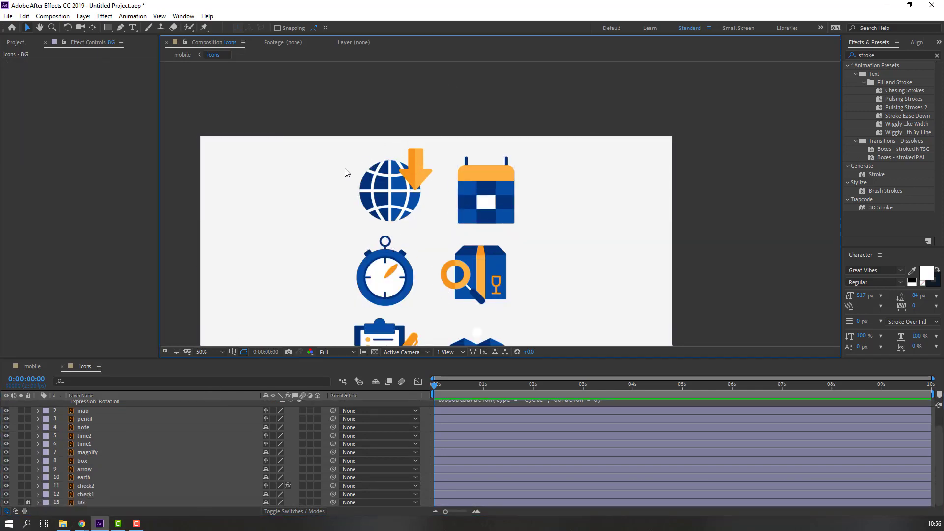
# Pre-compose the arrow and earth layers into a new composition named arrow.
pyautogui.moveTo(338, 137); pyautogui.dragTo(436, 229)
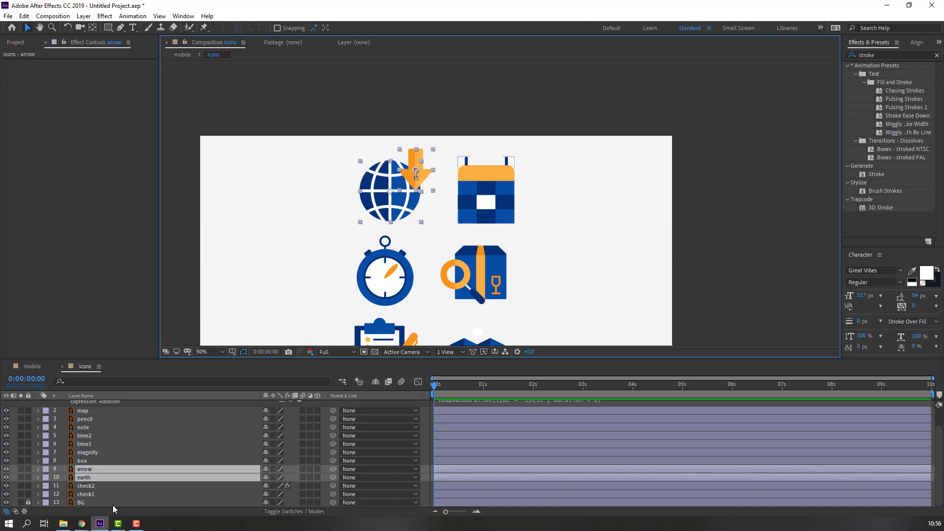
pyautogui.rightClick(87, 477)
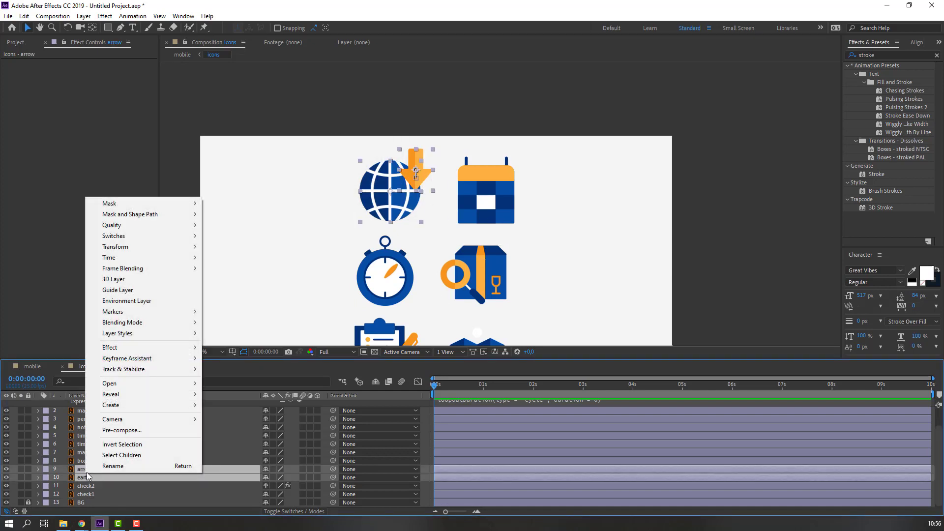
pyautogui.click(123, 431)
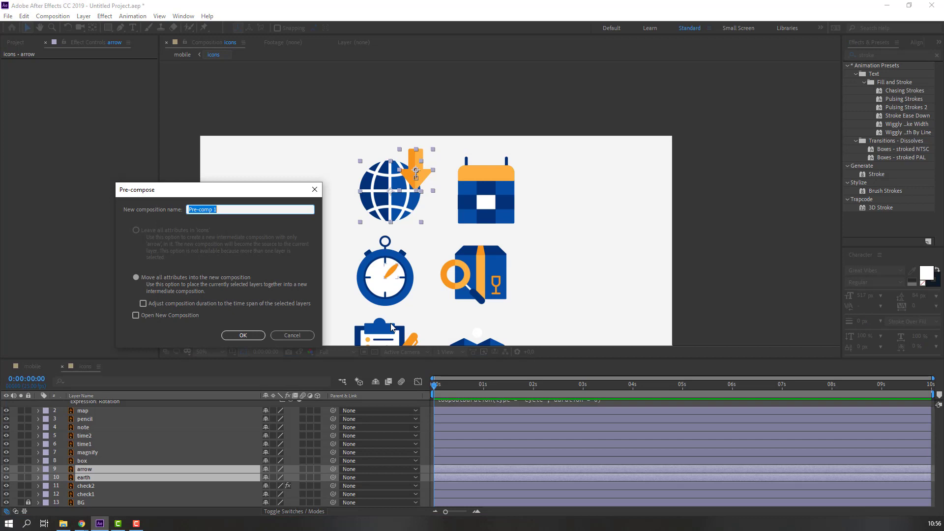
pyautogui.write('arrow')
pyautogui.click(248, 336)
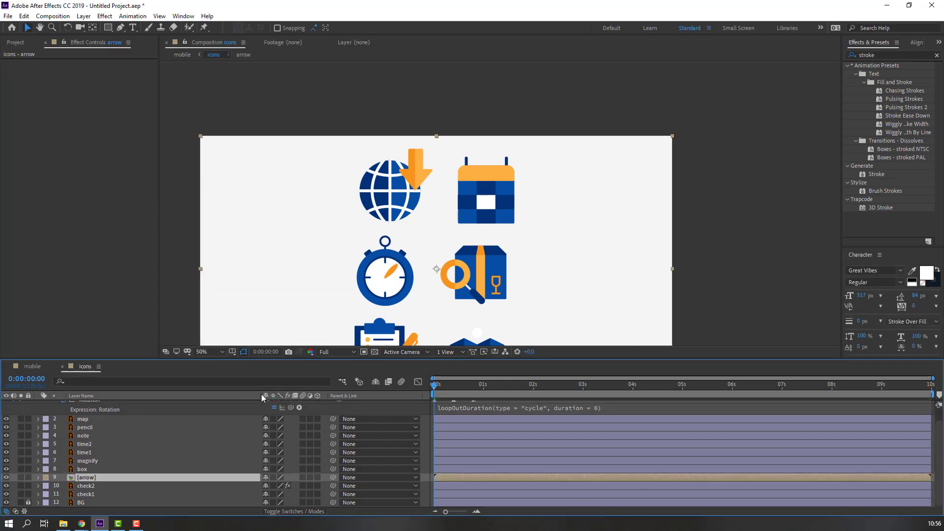
# Pre-compose the check1 and check2 layers into a new composition named check.
pyautogui.click(93, 495)
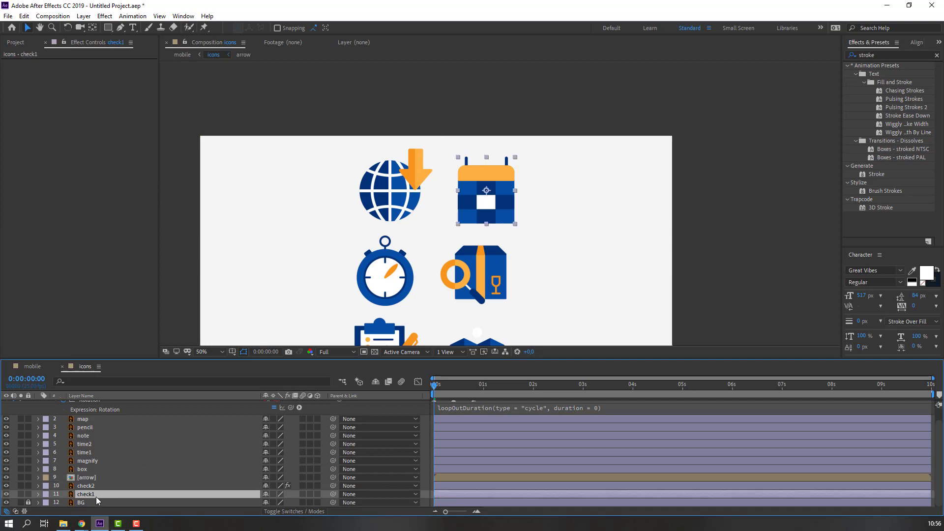
pyautogui.keyDown('ctrl'); pyautogui.click(93, 486); pyautogui.keyUp('ctrl')
pyautogui.rightClick(93, 487)
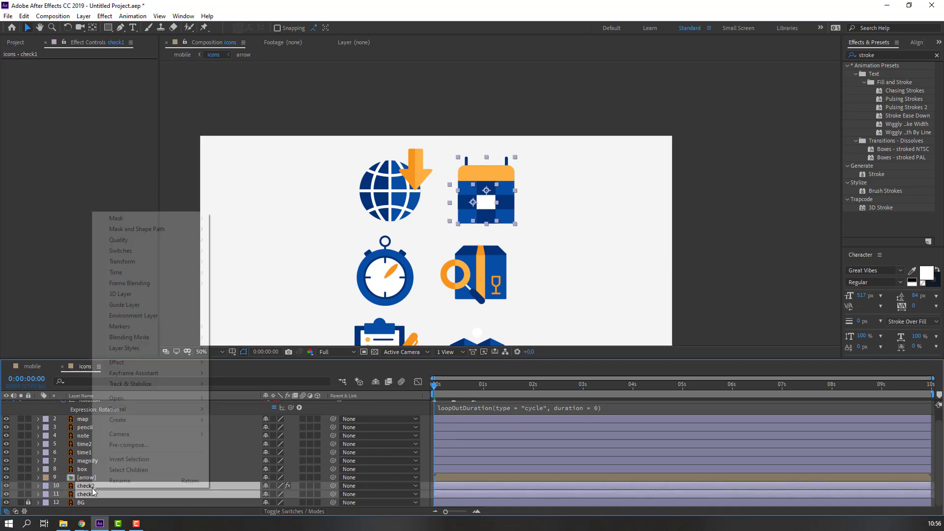
pyautogui.click(115, 445)
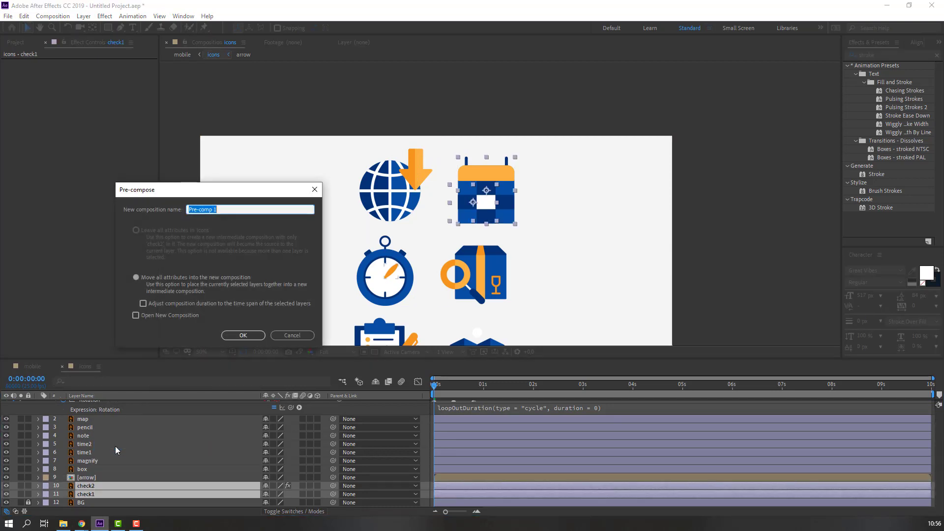
pyautogui.write('check')
pyautogui.press('Return')
# Pre-compose the magnify and box layers into a new composition named box.
pyautogui.click(104, 477)
pyautogui.keyDown('ctrl'); pyautogui.click(96, 470); pyautogui.keyUp('ctrl')
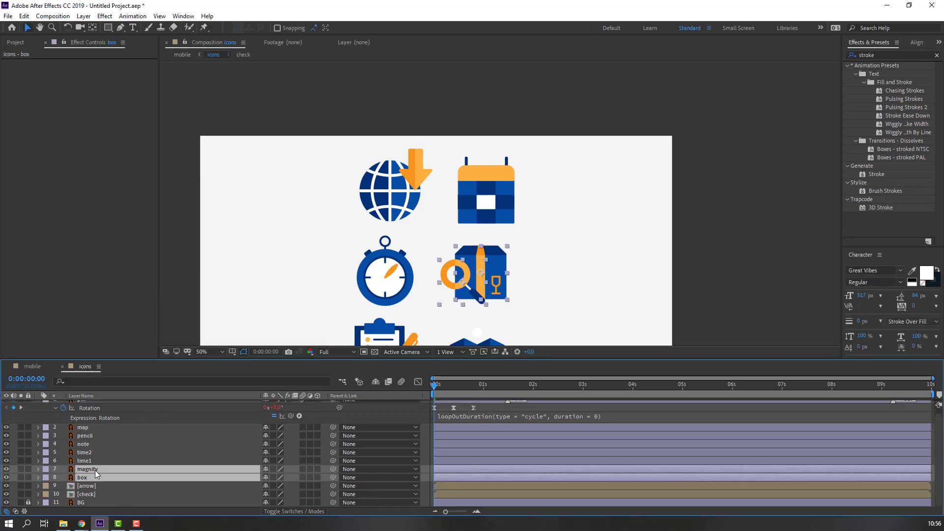
pyautogui.rightClick(89, 475)
pyautogui.click(121, 436)
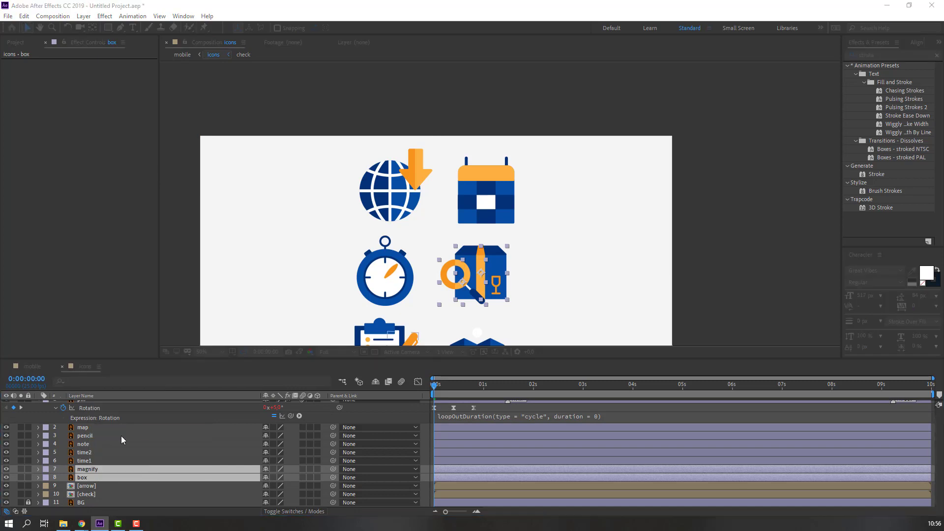
pyautogui.write('box')
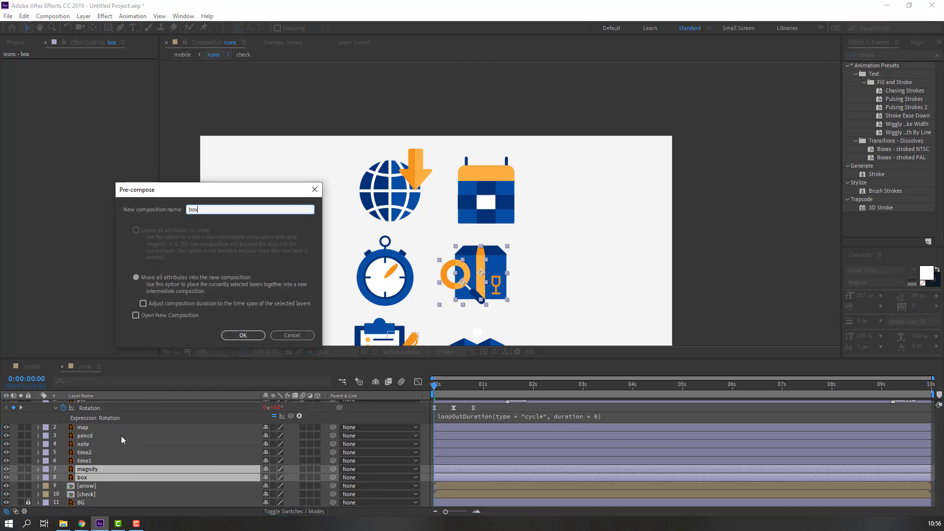
pyautogui.click(237, 334)
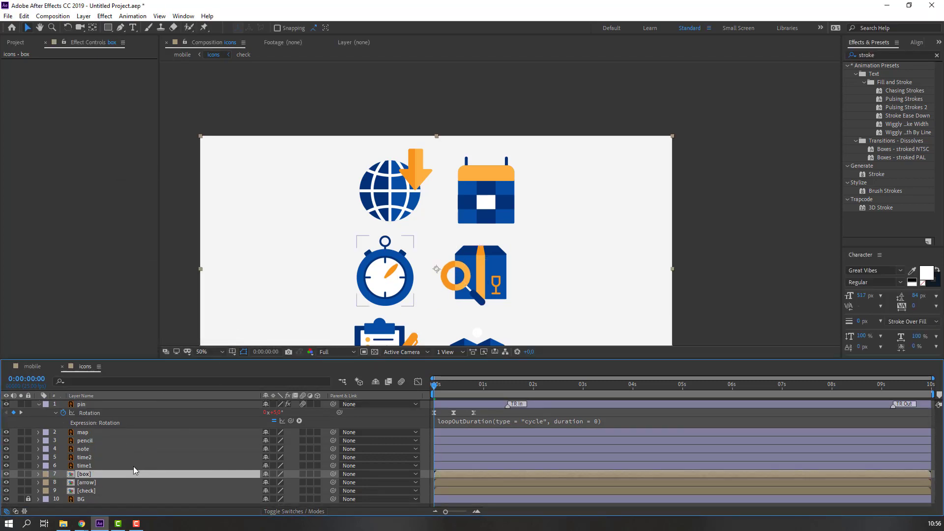
# Pre-compose the time1 and time2 layers into a new composition named time.
pyautogui.click(107, 466)
pyautogui.keyDown('ctrl'); pyautogui.click(91, 457); pyautogui.keyUp('ctrl')
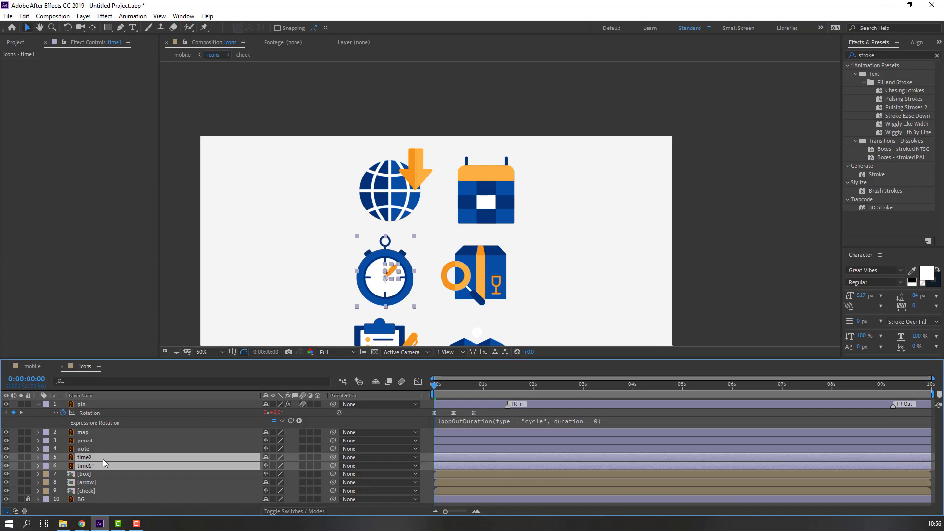
pyautogui.rightClick(98, 460)
pyautogui.click(126, 420)
pyautogui.write('time')
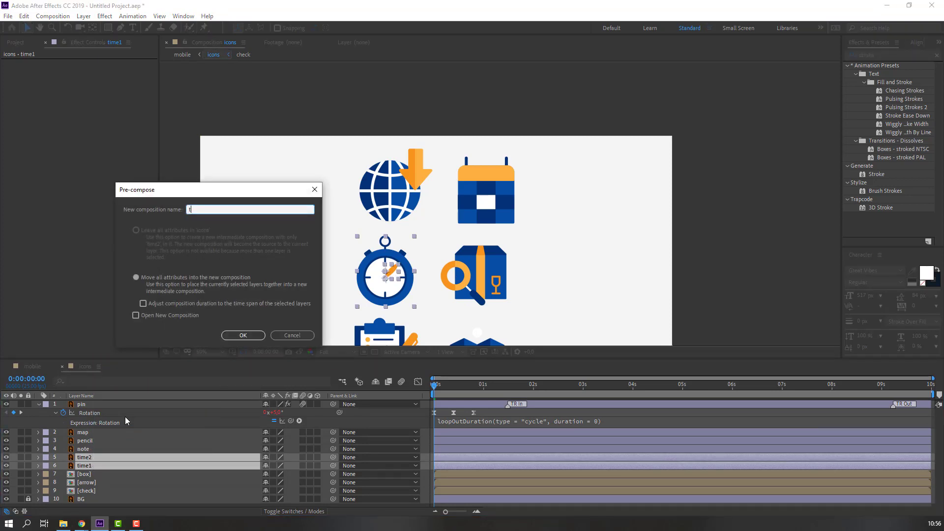
pyautogui.click(242, 335)
# Pre-compose the note and pencil layers into a new composition named note.
pyautogui.click(84, 449)
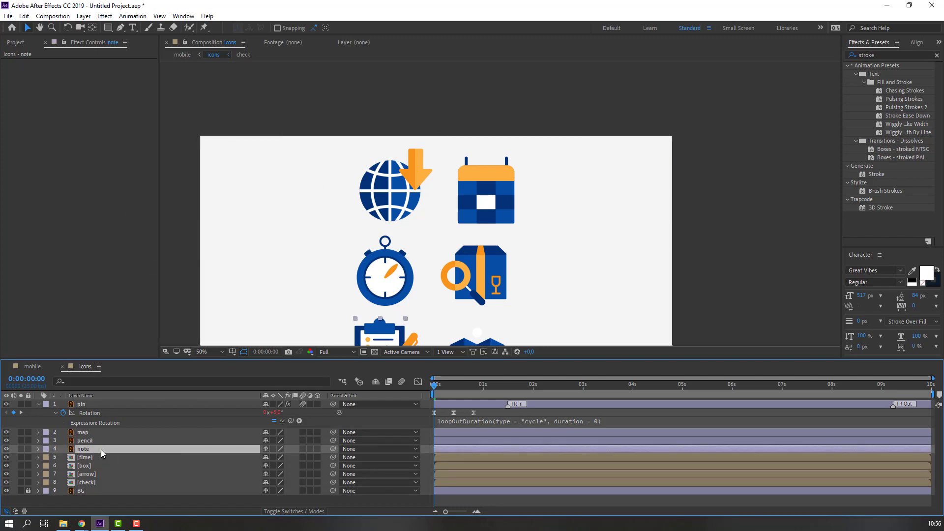
pyautogui.keyDown('ctrl'); pyautogui.click(89, 442); pyautogui.keyUp('ctrl')
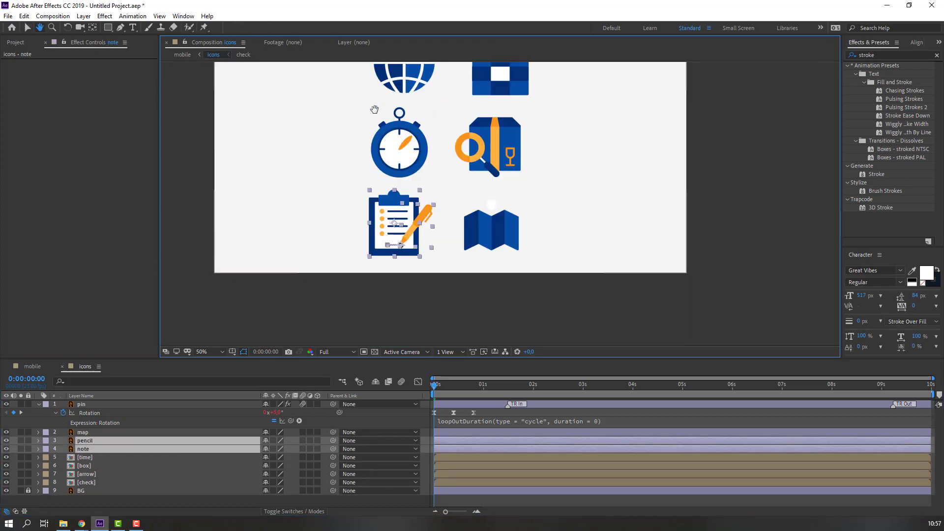
pyautogui.rightClick(87, 446)
pyautogui.click(123, 399)
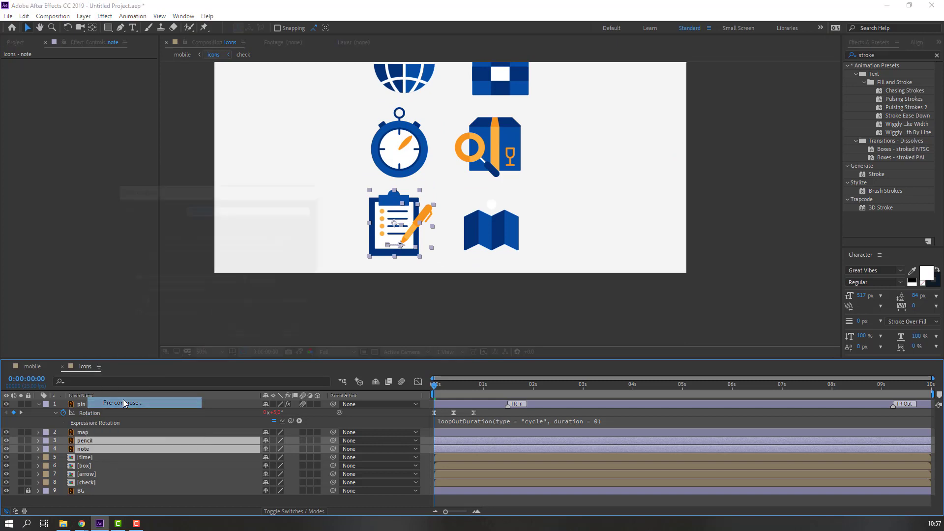
pyautogui.write('note')
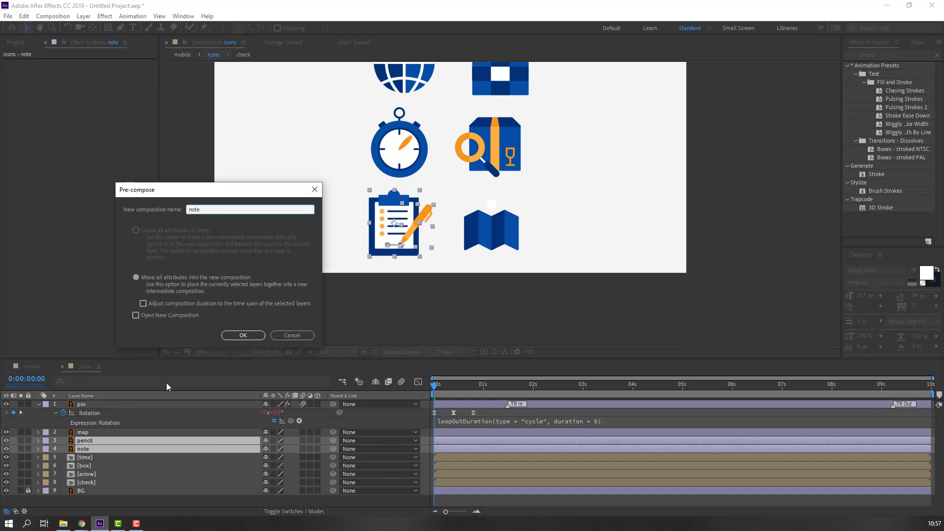
pyautogui.click(243, 335)
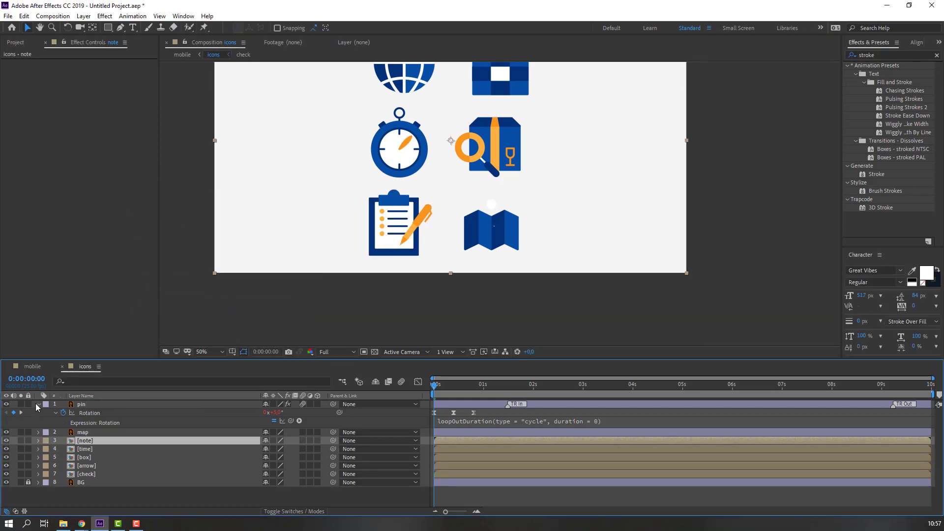
# Collapse the pin layer and pre-compose the pin and map layers into a new composition named map.
pyautogui.click(38, 405)
pyautogui.click(83, 413)
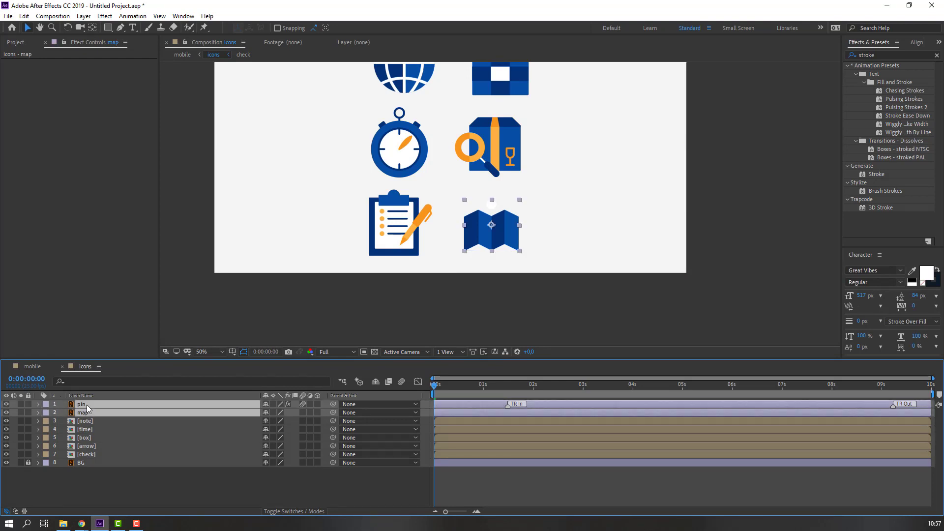
pyautogui.rightClick(82, 413)
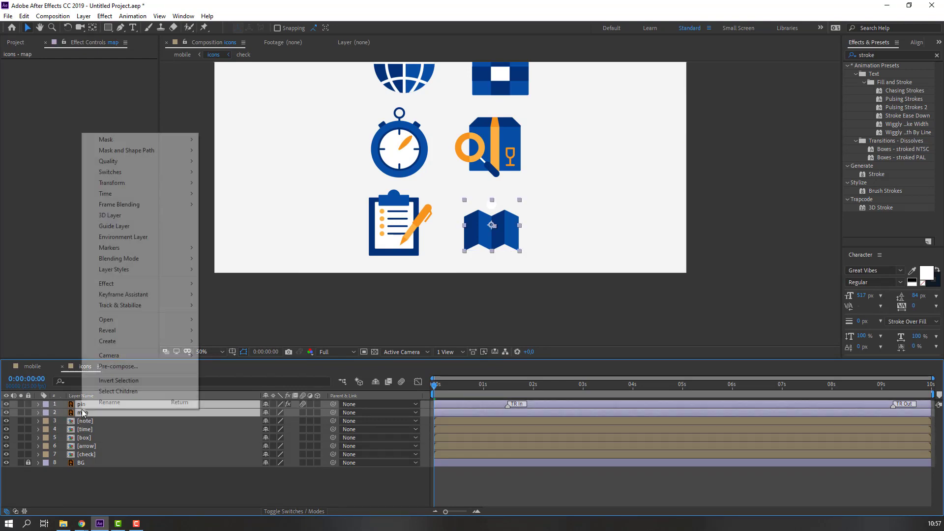
pyautogui.click(120, 367)
pyautogui.write('map')
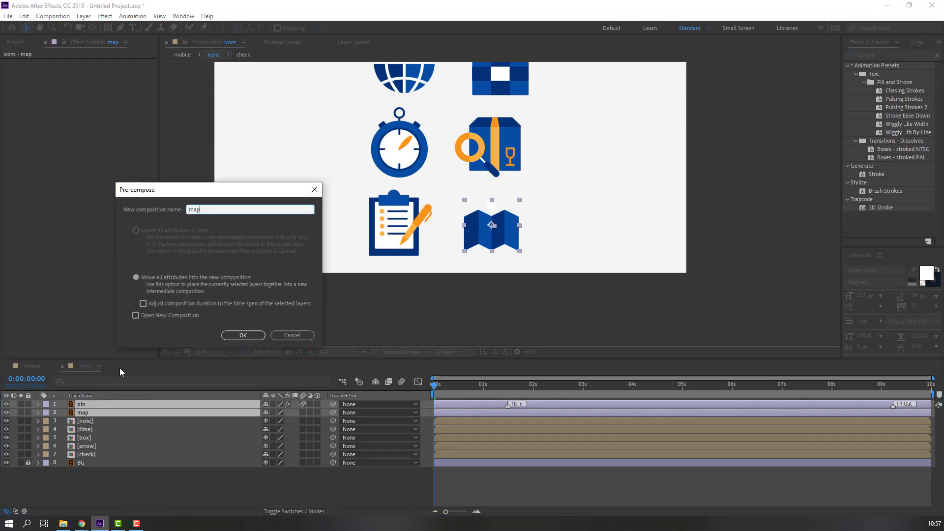
pyautogui.click(242, 335)
# Move the map icon to the lower right of the canvas and the note icon to its lower left.
pyautogui.scroll(-2, 357, 256)
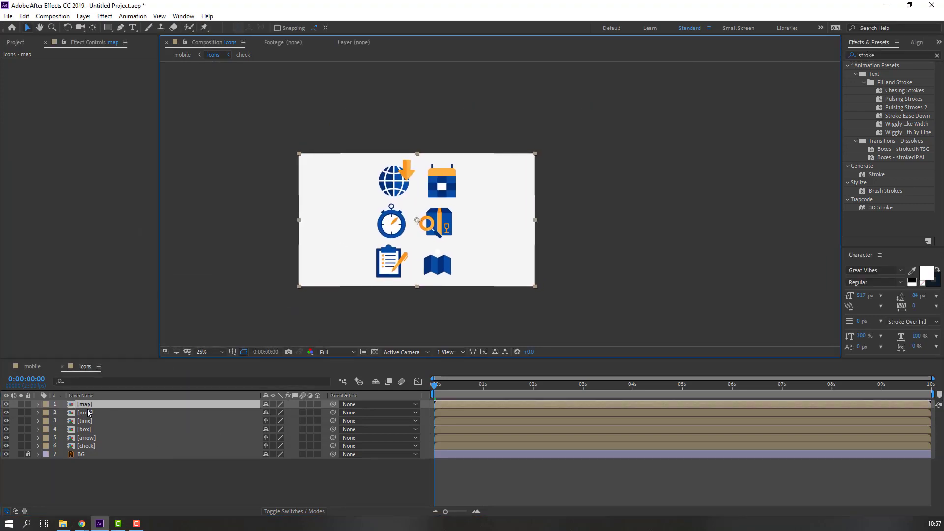
pyautogui.moveTo(425, 267); pyautogui.dragTo(481, 266)
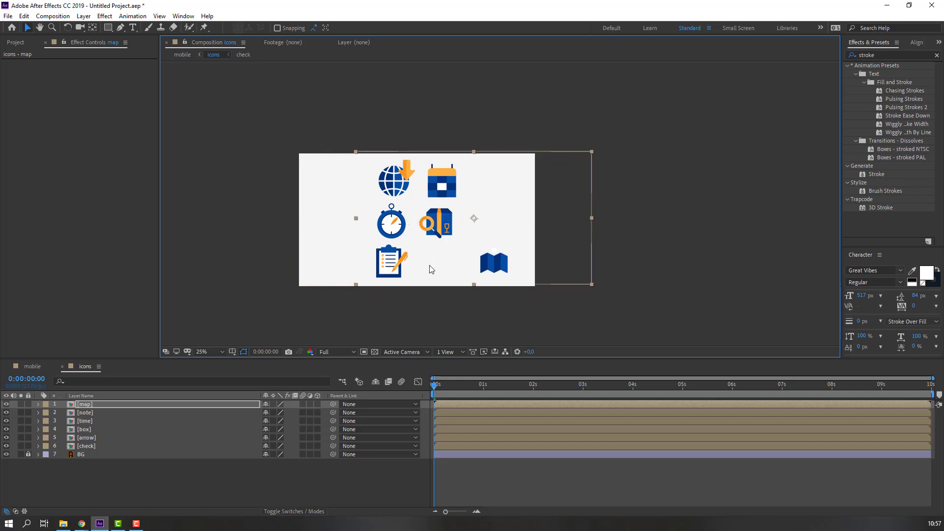
pyautogui.click(91, 412)
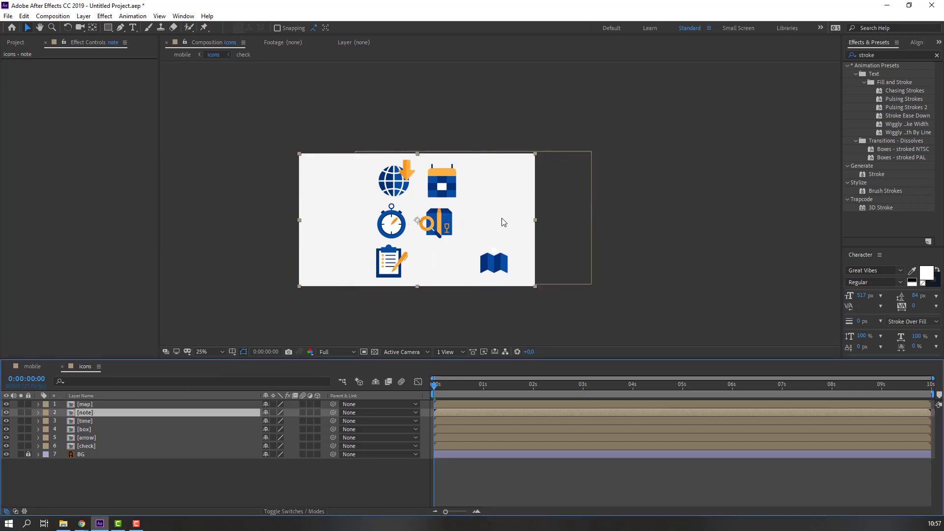
pyautogui.moveTo(391, 267); pyautogui.dragTo(345, 264)
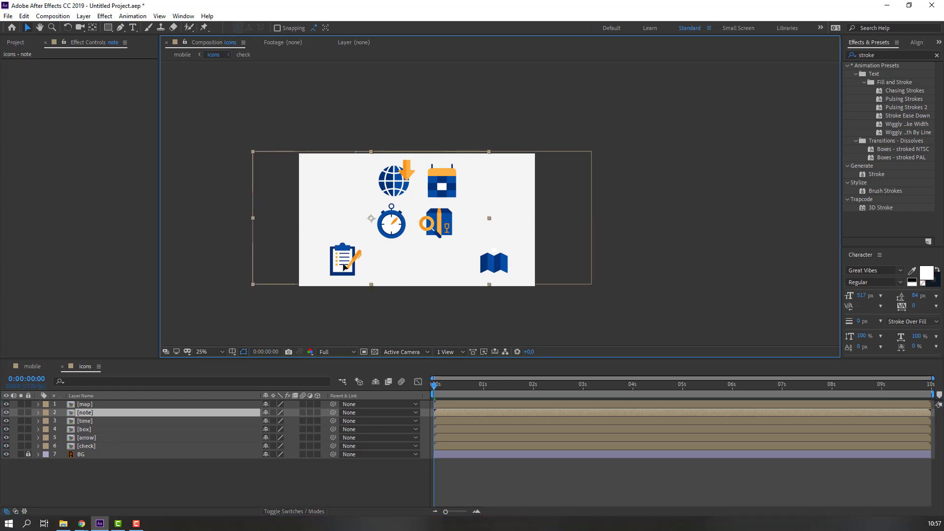
# Move the time icon to the upper left of the canvas and the box icon to the right, just above the map.
pyautogui.click(108, 421)
pyautogui.moveTo(399, 221); pyautogui.dragTo(345, 188)
pyautogui.click(85, 430)
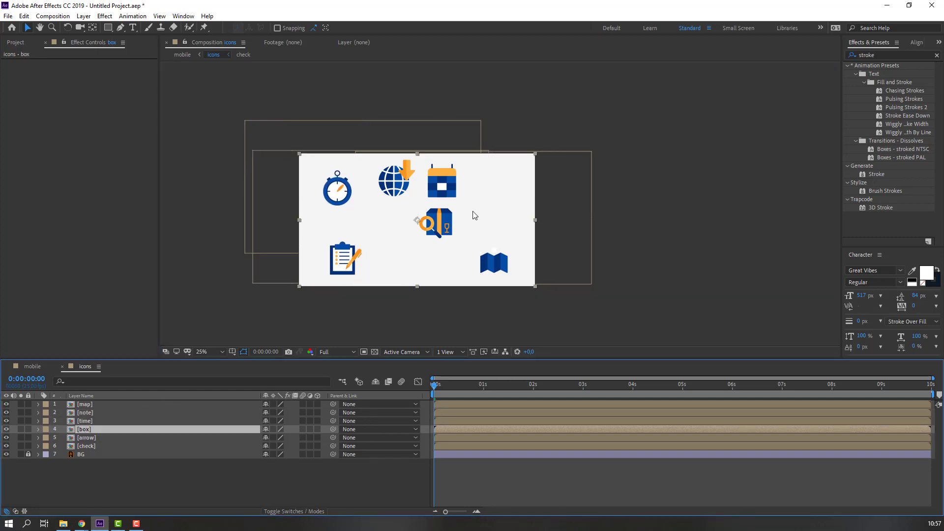
pyautogui.moveTo(472, 212); pyautogui.dragTo(496, 182)
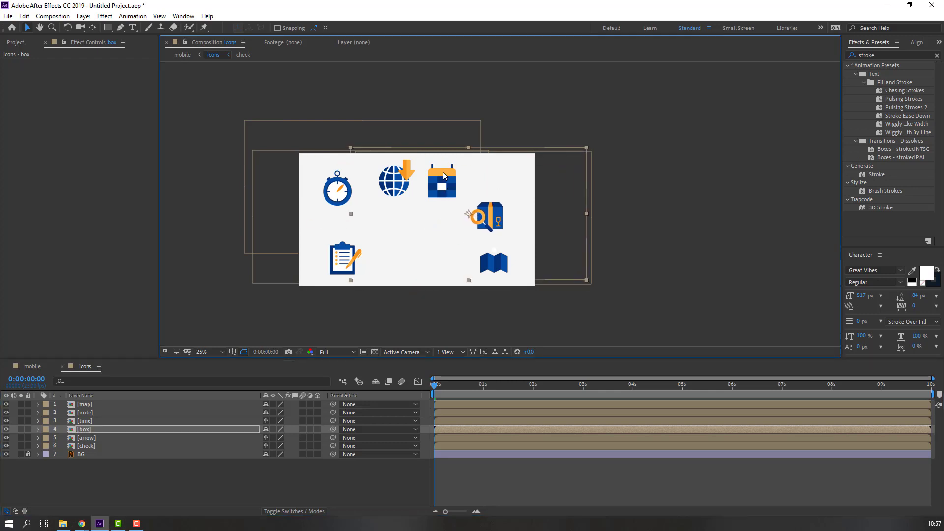
pyautogui.click(82, 468)
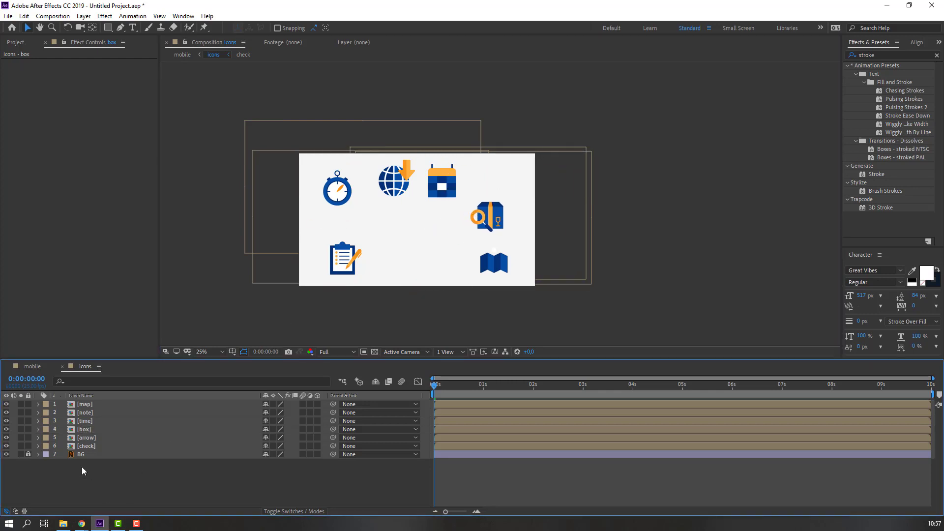
# Crop the map composition to a region of interest around its icon and move the cropped icon off the box in the icons composition.
pyautogui.doubleClick(85, 405)
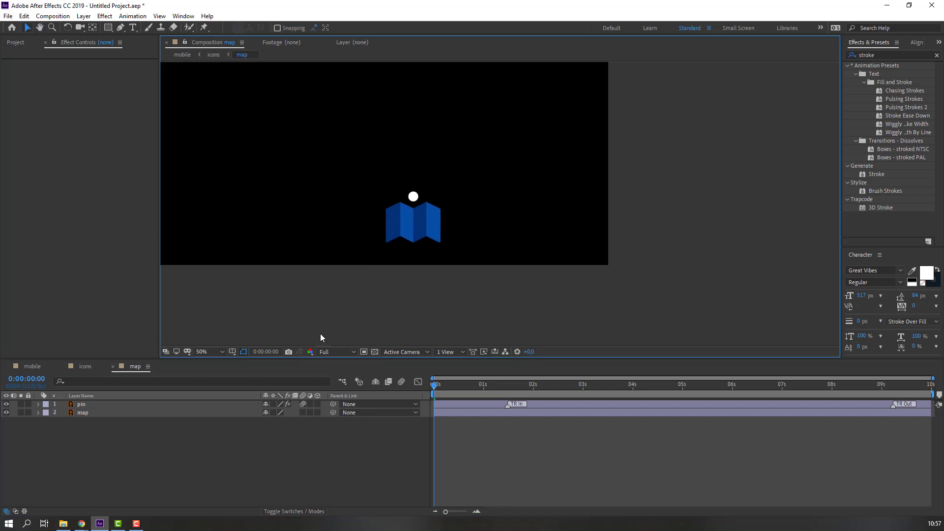
pyautogui.click(364, 351)
pyautogui.moveTo(371, 171); pyautogui.dragTo(454, 257)
pyautogui.click(52, 15)
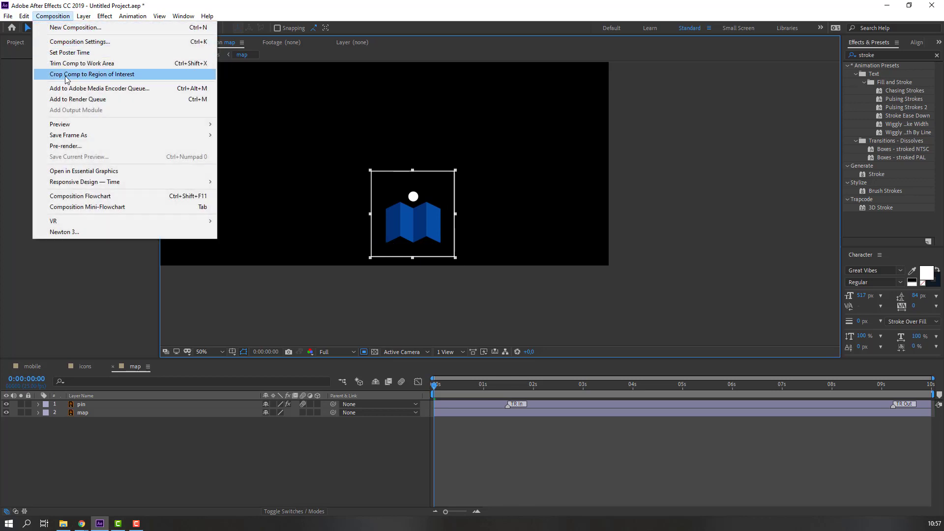
pyautogui.click(123, 76)
pyautogui.click(112, 366)
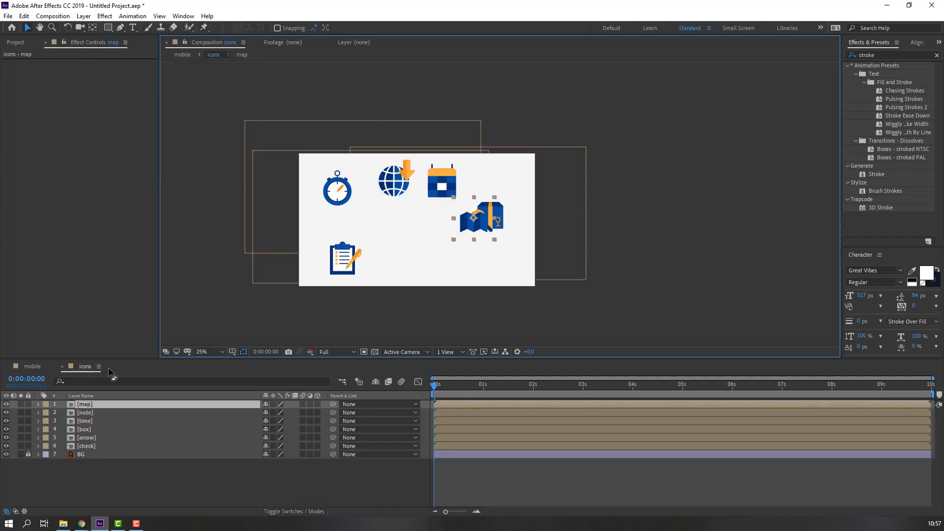
pyautogui.moveTo(462, 236); pyautogui.dragTo(436, 269)
# Crop the note composition to a region of interest around the clipboard and pencil, and return to the icons composition.
pyautogui.doubleClick(90, 414)
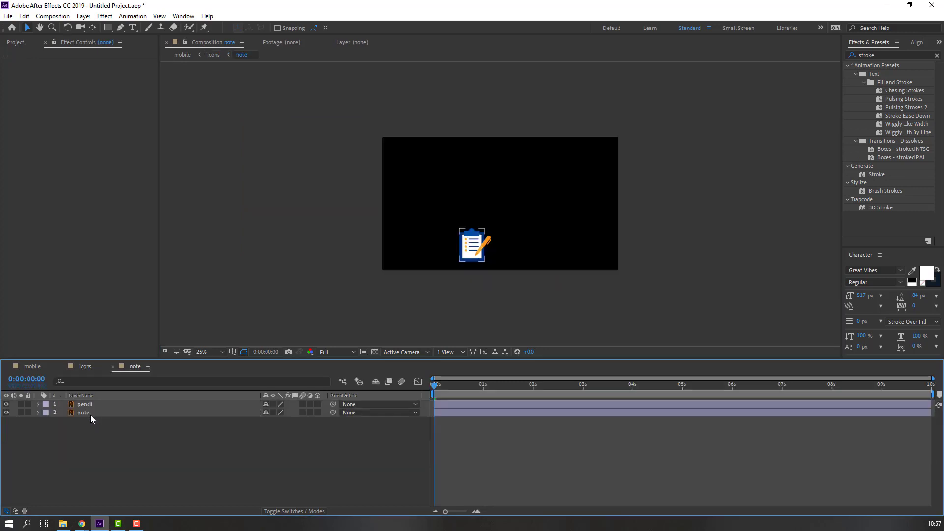
pyautogui.click(364, 353)
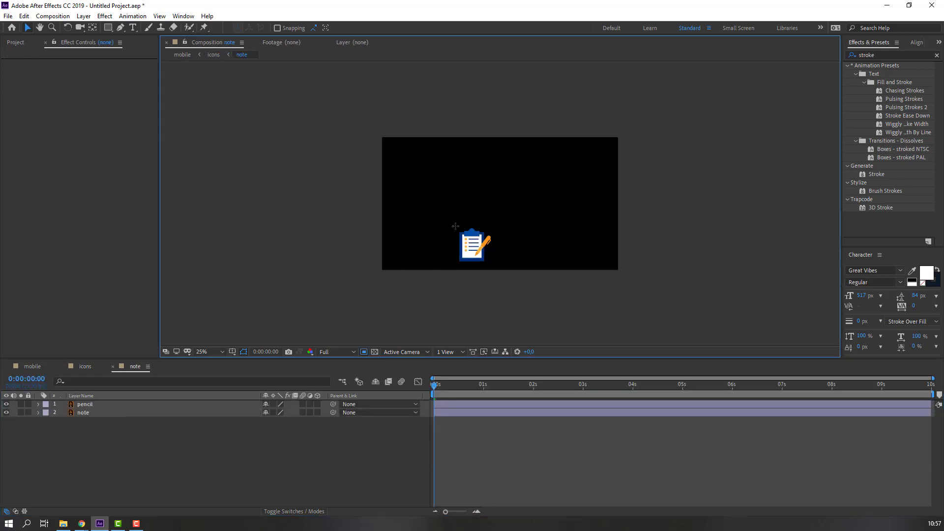
pyautogui.moveTo(453, 222); pyautogui.dragTo(499, 267)
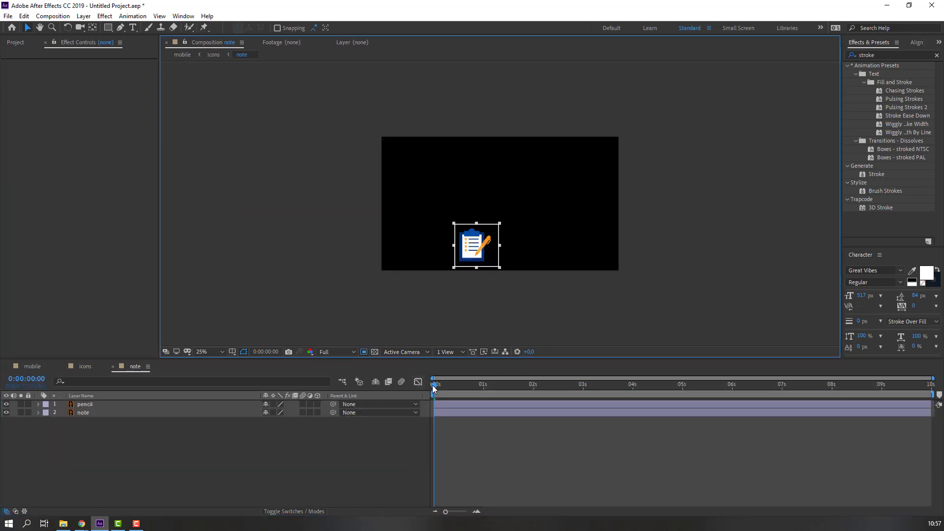
pyautogui.moveTo(433, 386)
pyautogui.mouseDown()
pyautogui.moveTo(509, 385)
pyautogui.moveTo(485, 385)
pyautogui.mouseUp()
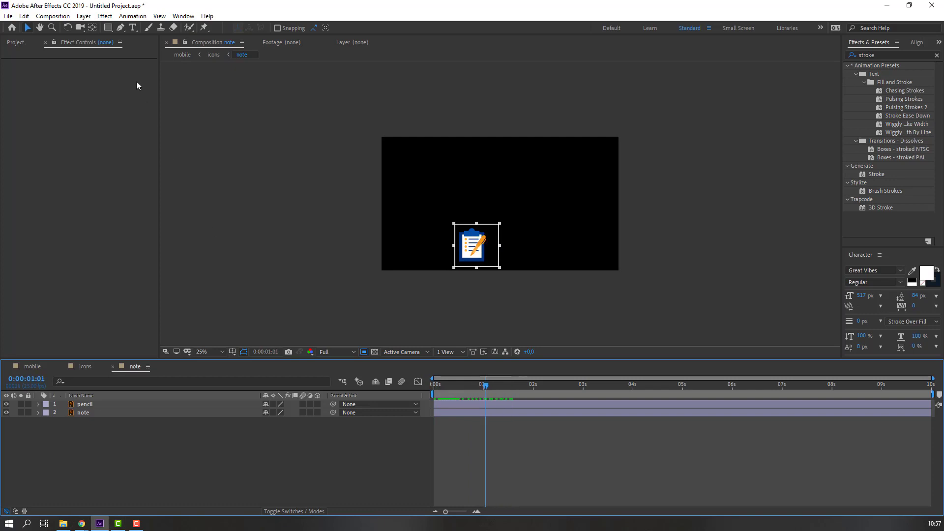
pyautogui.click(53, 16)
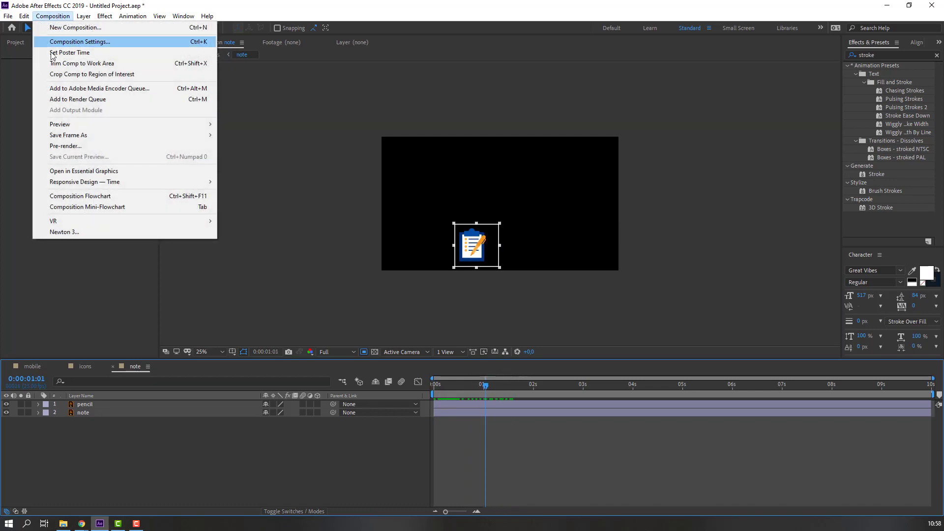
pyautogui.click(126, 75)
pyautogui.click(113, 366)
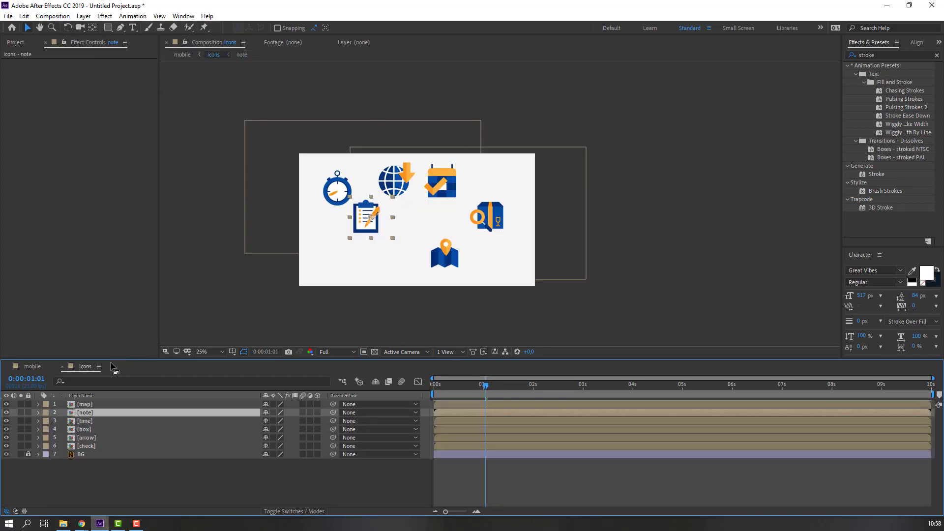
# Crop the time composition to a region of interest drawn tightly around the stopwatch, and close the composition.
pyautogui.doubleClick(109, 409)
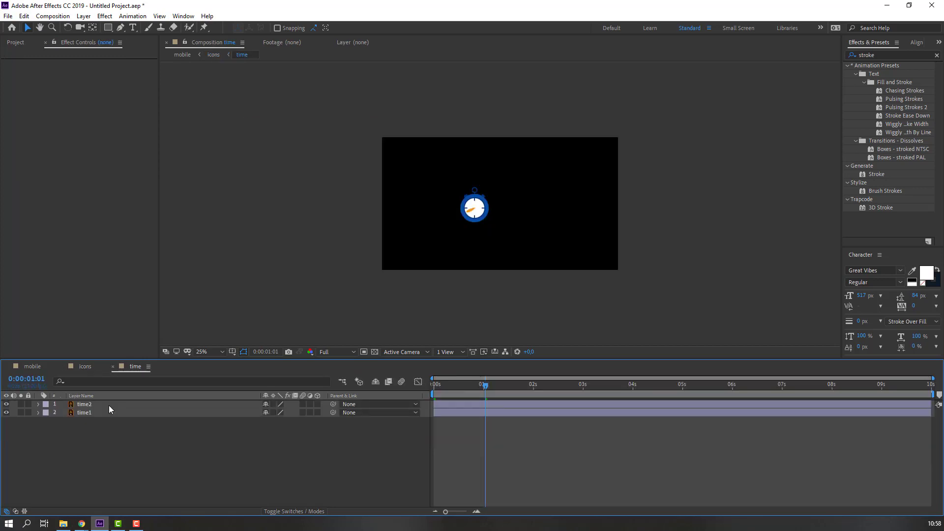
pyautogui.click(364, 352)
pyautogui.moveTo(455, 183); pyautogui.dragTo(496, 226)
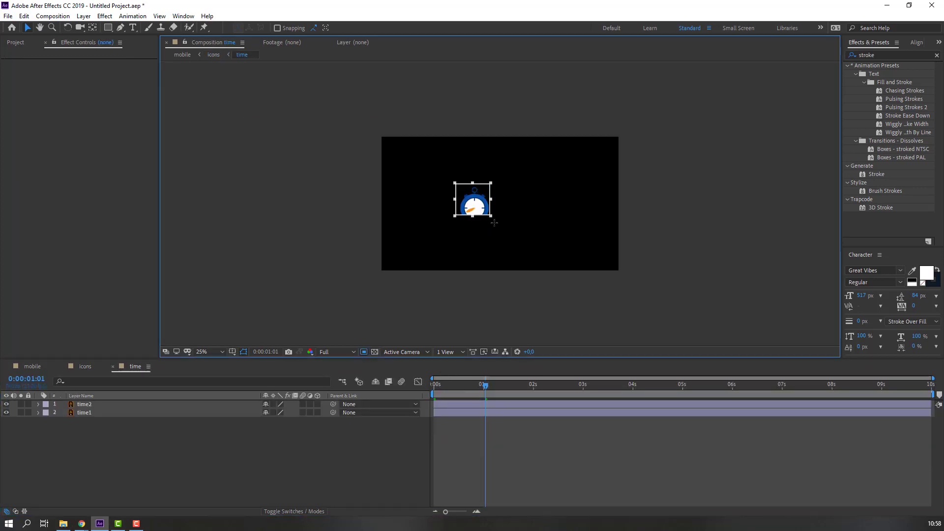
pyautogui.click(49, 15)
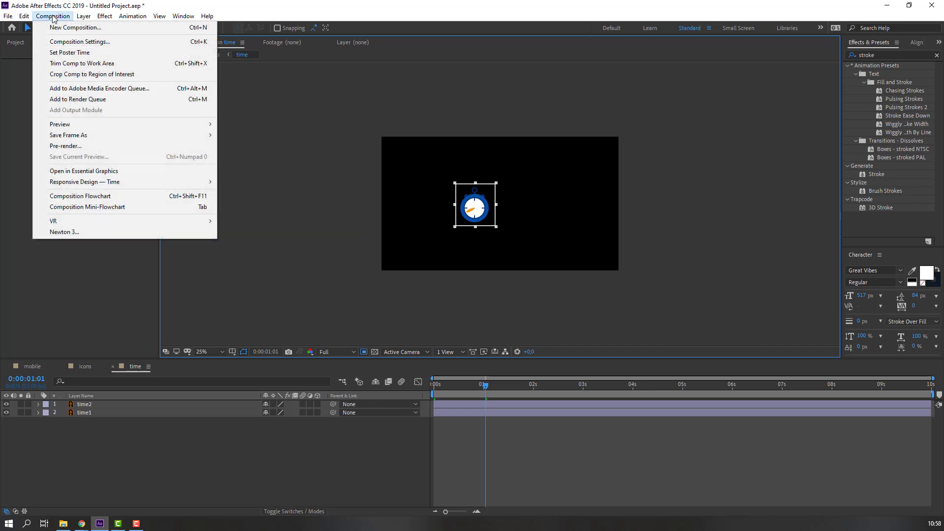
pyautogui.click(98, 74)
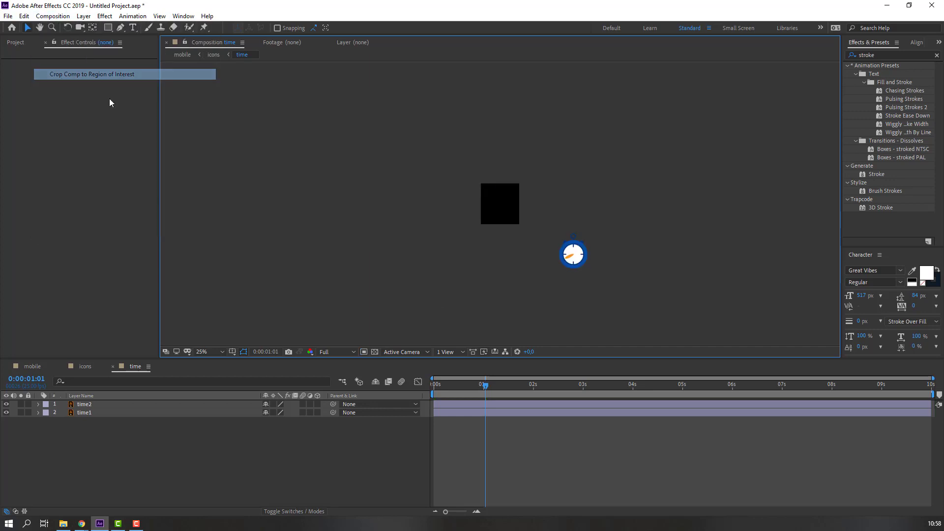
pyautogui.click(112, 366)
# Crop the box composition to a region of interest around the box and magnifying glass, and close the composition.
pyautogui.click(84, 432)
pyautogui.doubleClick(84, 432)
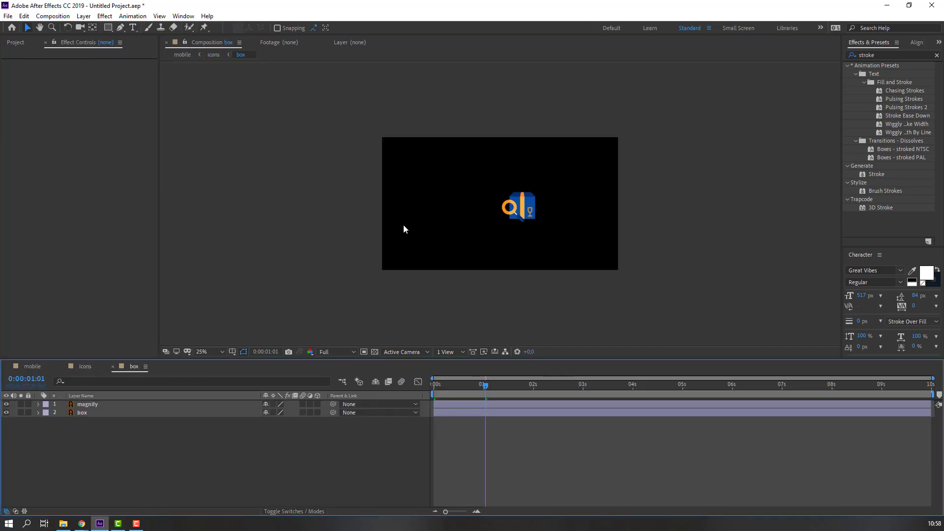
pyautogui.click(364, 352)
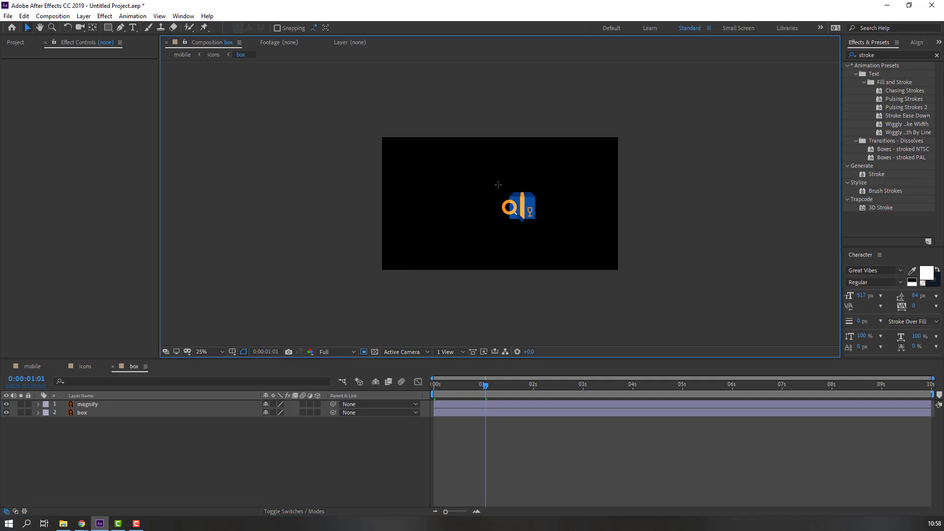
pyautogui.moveTo(496, 184); pyautogui.dragTo(547, 228)
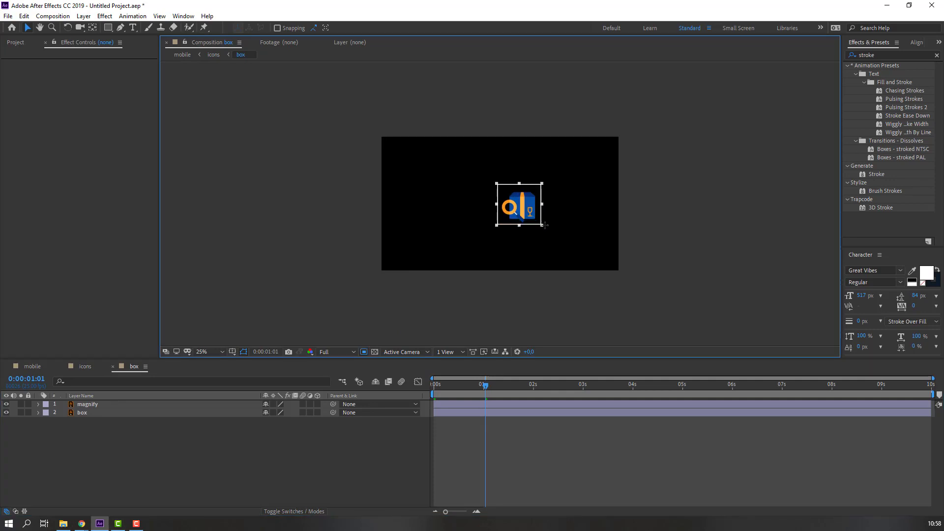
pyautogui.click(52, 16)
pyautogui.click(78, 73)
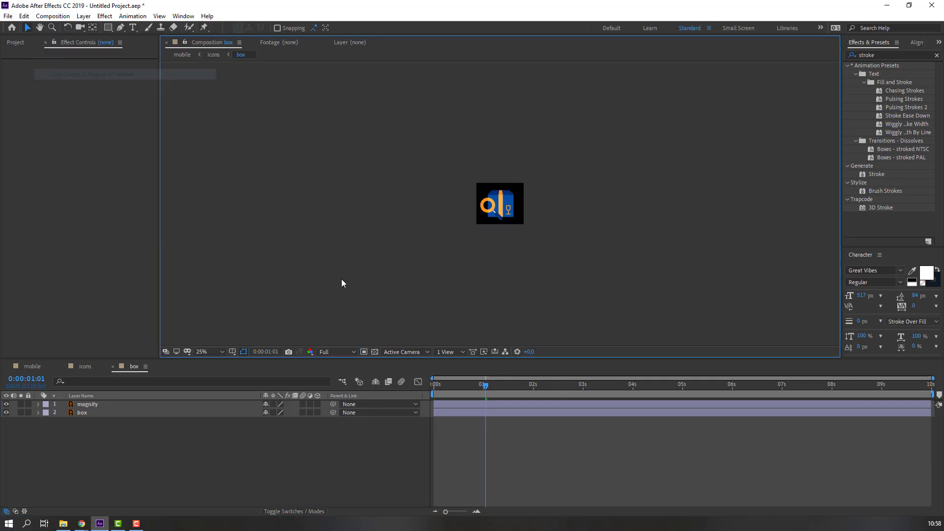
pyautogui.click(113, 367)
# Crop the arrow composition to a region of interest around the globe, including the arrow at its highest position, and close it.
pyautogui.click(89, 438)
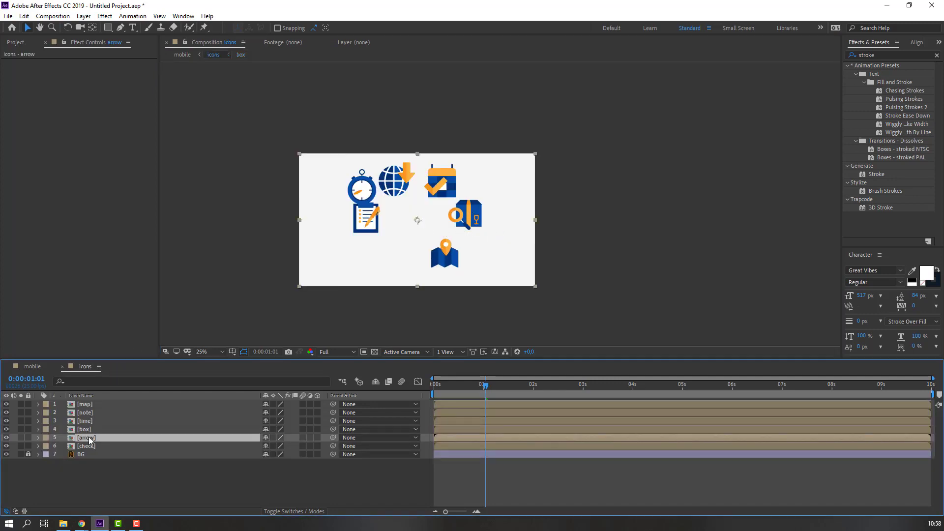
pyautogui.doubleClick(89, 438)
pyautogui.scroll(2, 388, 191)
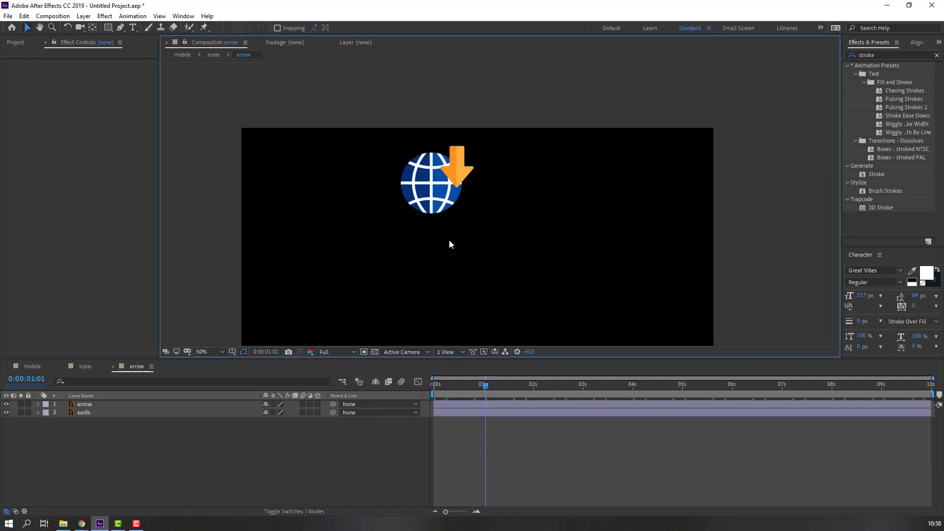
pyautogui.moveTo(465, 387); pyautogui.dragTo(438, 387)
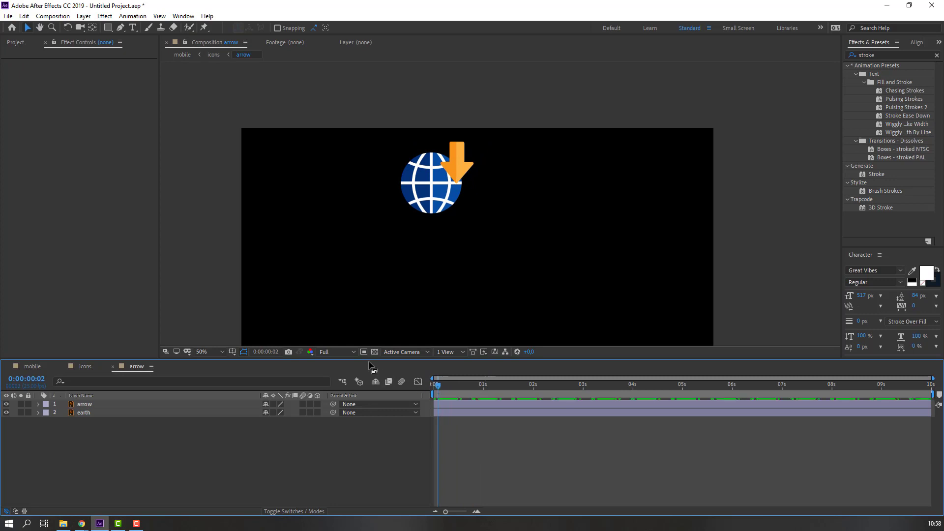
pyautogui.click(462, 178)
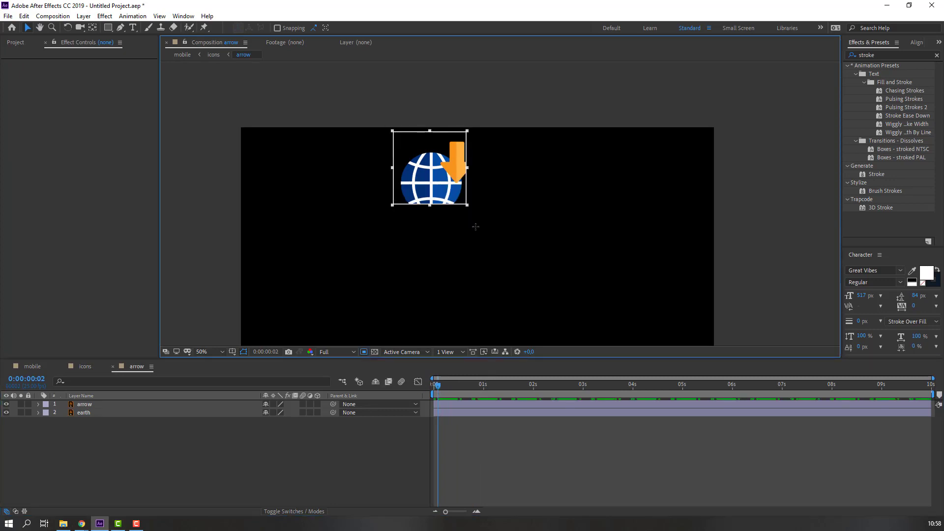
pyautogui.click(66, 18)
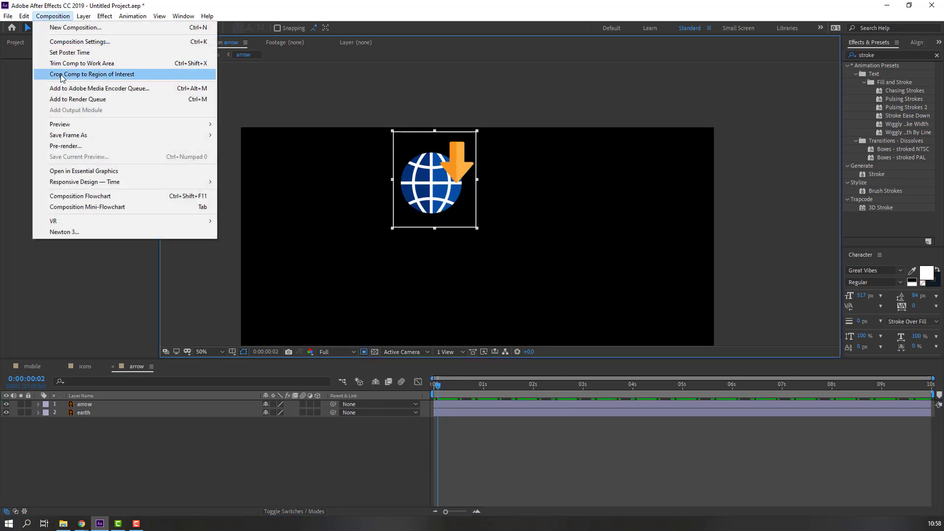
pyautogui.click(79, 74)
pyautogui.click(113, 366)
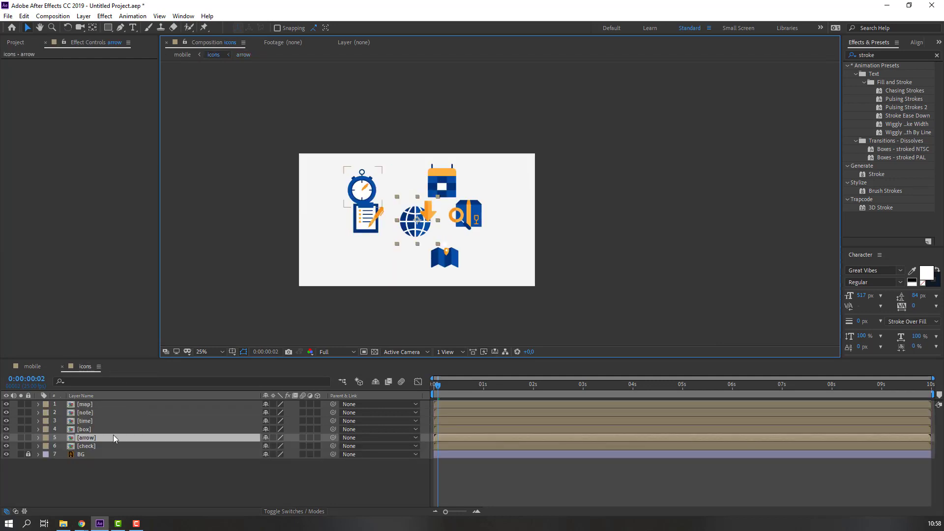
# Crop the check composition to a region of interest around the calendar, checking that the checkmark fits inside, and close it.
pyautogui.doubleClick(94, 448)
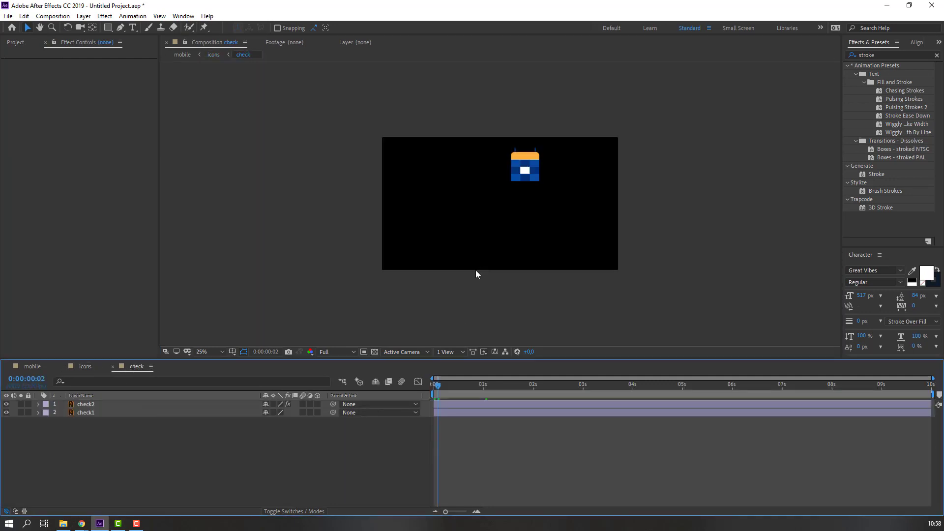
pyautogui.click(364, 351)
pyautogui.moveTo(499, 142); pyautogui.dragTo(551, 189)
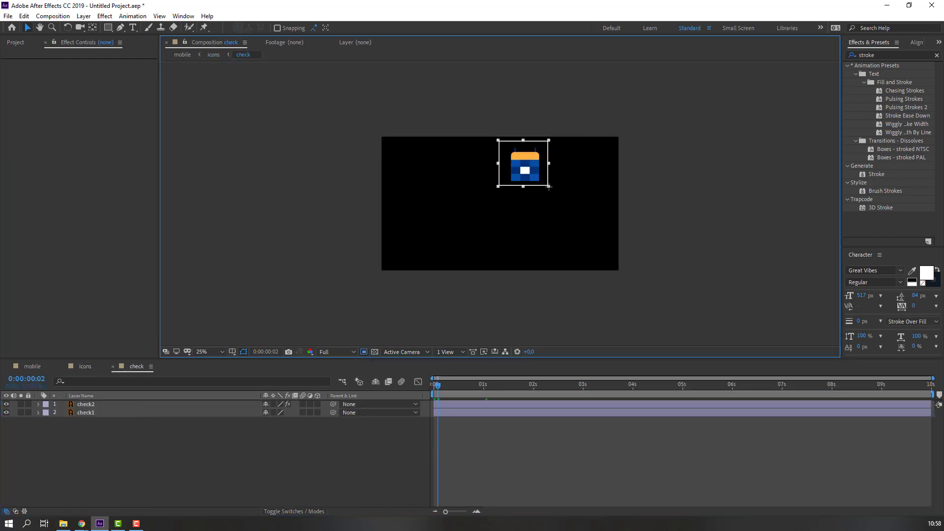
pyautogui.click(443, 385)
pyautogui.moveTo(453, 391); pyautogui.dragTo(474, 389)
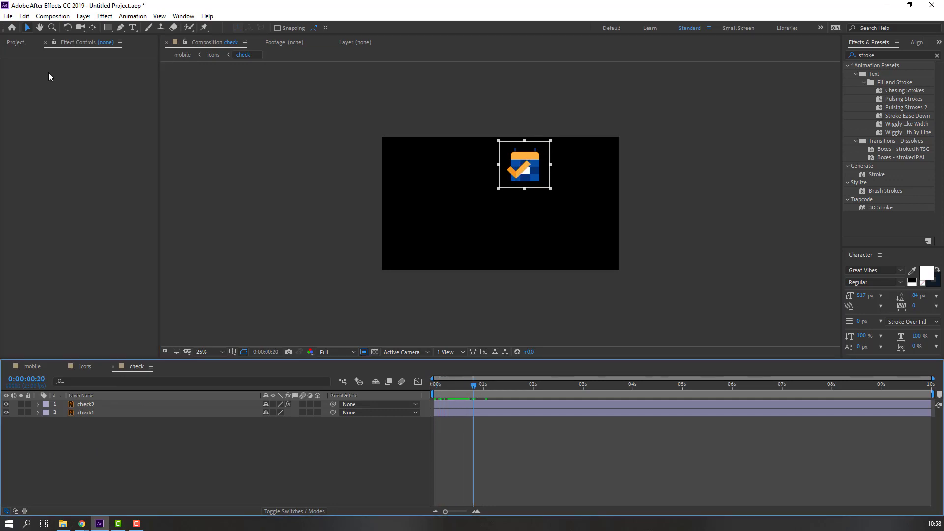
pyautogui.click(52, 16)
pyautogui.click(55, 74)
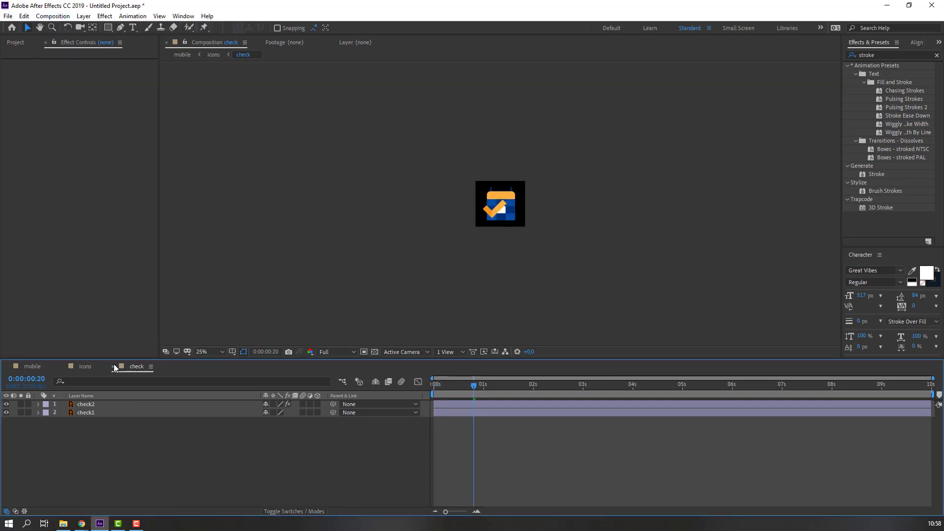
pyautogui.click(113, 366)
# Arrange the cropped icons in two rows: stopwatch, globe and box above, with note, map and calendar below.
pyautogui.moveTo(468, 231); pyautogui.dragTo(487, 183)
pyautogui.click(338, 179)
pyautogui.moveTo(417, 218); pyautogui.dragTo(428, 207)
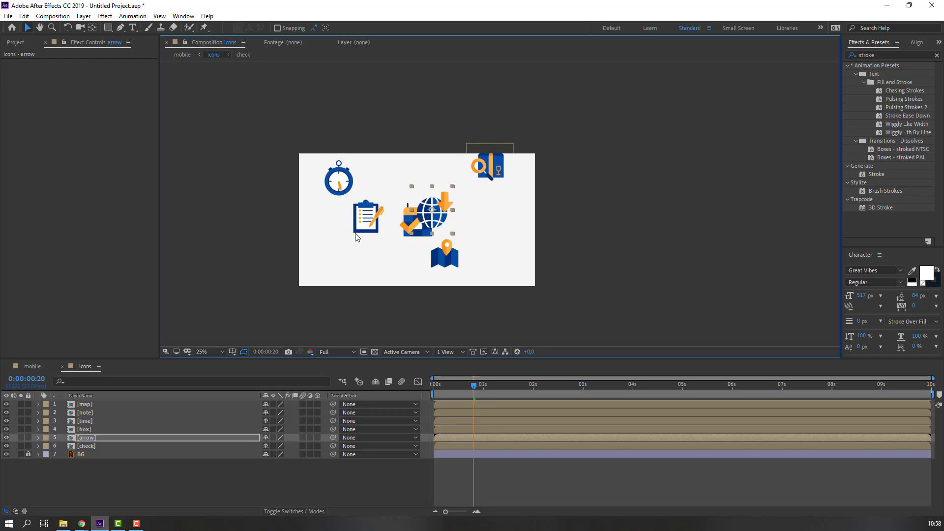
pyautogui.moveTo(365, 219); pyautogui.dragTo(332, 257)
pyautogui.moveTo(429, 212); pyautogui.dragTo(403, 186)
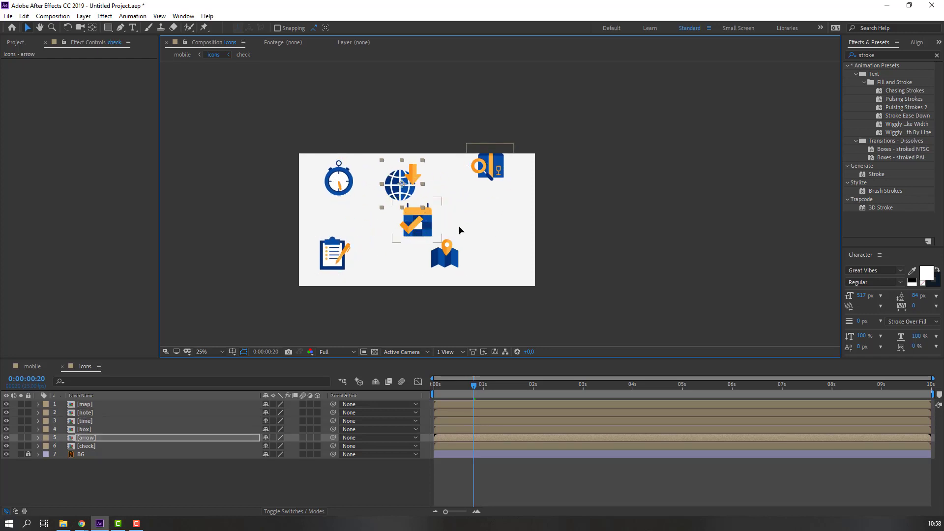
pyautogui.moveTo(418, 219); pyautogui.dragTo(490, 221)
pyautogui.moveTo(445, 263); pyautogui.dragTo(421, 271)
pyautogui.moveTo(387, 198); pyautogui.dragTo(404, 195)
pyautogui.moveTo(490, 221); pyautogui.dragTo(496, 251)
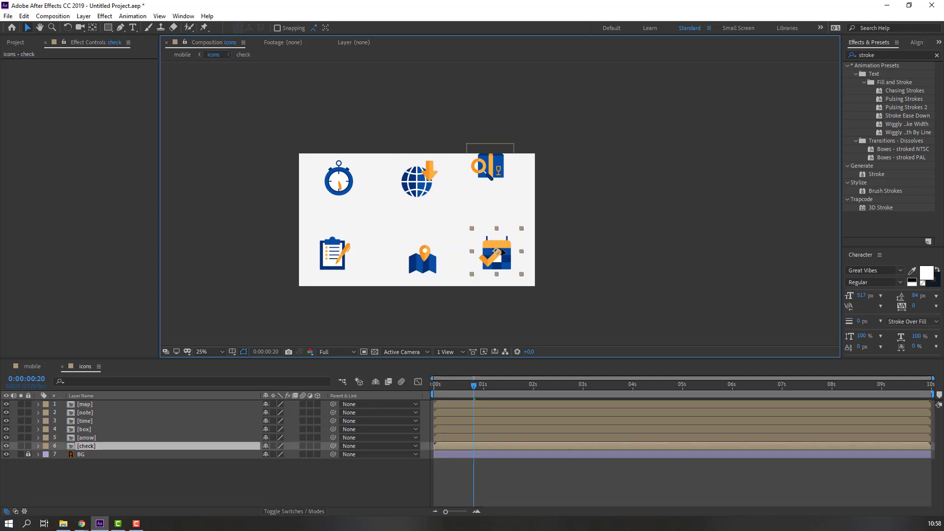
# Adjust the icon positions to about 288,176 for time, 852,336 for arrow, 1628,164 for box, 972,844 for map and 1556,748 for check.
pyautogui.moveTo(488, 170); pyautogui.dragTo(495, 185)
pyautogui.moveTo(413, 187); pyautogui.dragTo(389, 201)
pyautogui.click(326, 179)
pyautogui.moveTo(326, 179); pyautogui.dragTo(321, 177)
pyautogui.moveTo(494, 184); pyautogui.dragTo(496, 175)
pyautogui.moveTo(396, 196); pyautogui.dragTo(405, 195)
pyautogui.moveTo(419, 263); pyautogui.dragTo(415, 261)
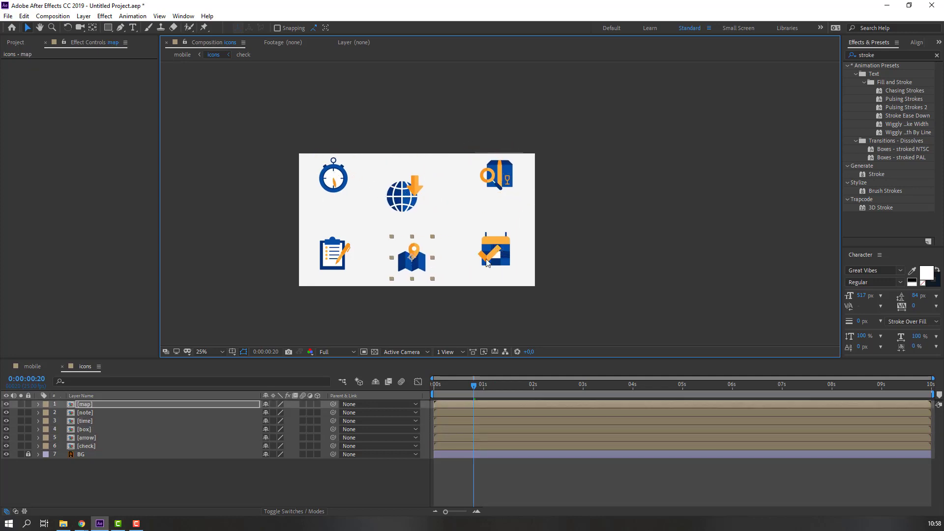
pyautogui.moveTo(493, 251); pyautogui.dragTo(488, 248)
pyautogui.click(415, 261)
# Preview the icon animations in the icons composition and return the current time to the start.
pyautogui.click(278, 468)
pyautogui.press('space')
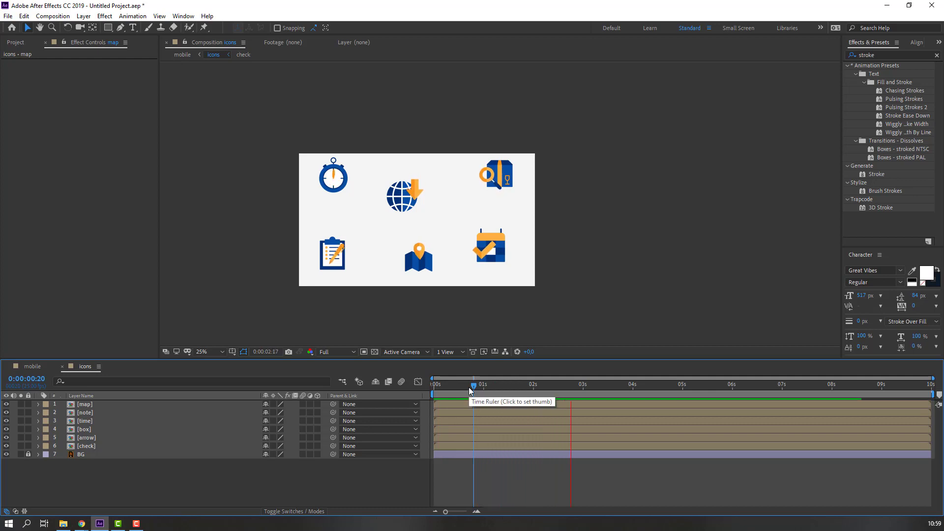
pyautogui.moveTo(469, 387); pyautogui.dragTo(346, 391)
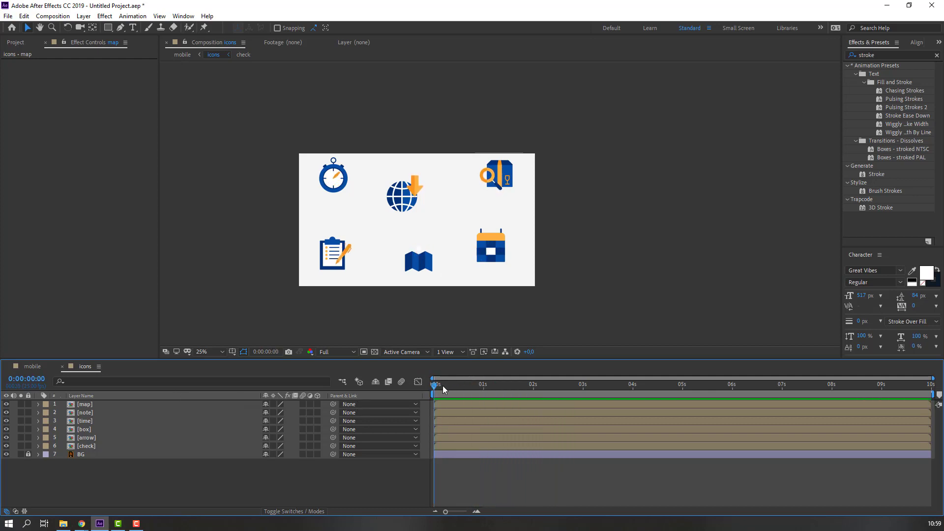
# Add Position keyframes at 0:00:01:00 to all six icon layers and advance the current time to 0:00:01:10.
pyautogui.moveTo(442, 386); pyautogui.dragTo(485, 389)
pyautogui.click(82, 446)
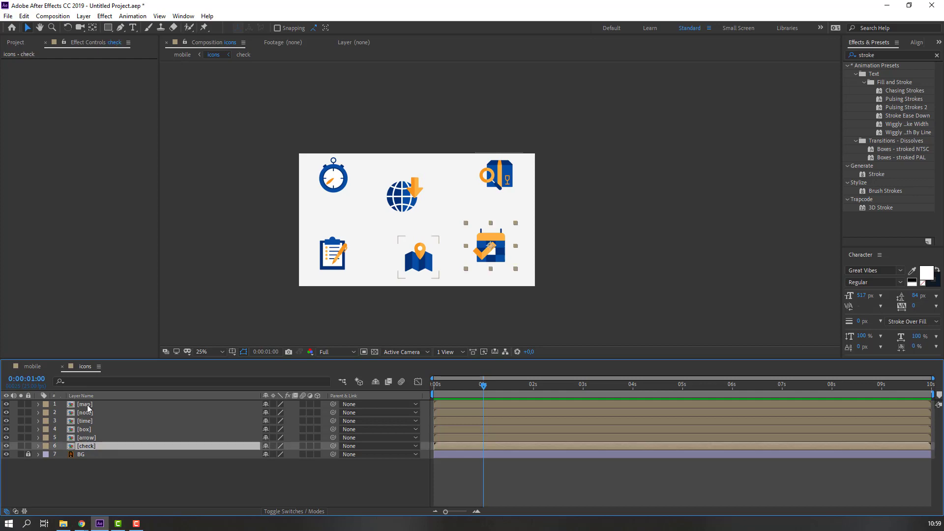
pyautogui.keyDown('shift'); pyautogui.click(87, 404); pyautogui.keyUp('shift')
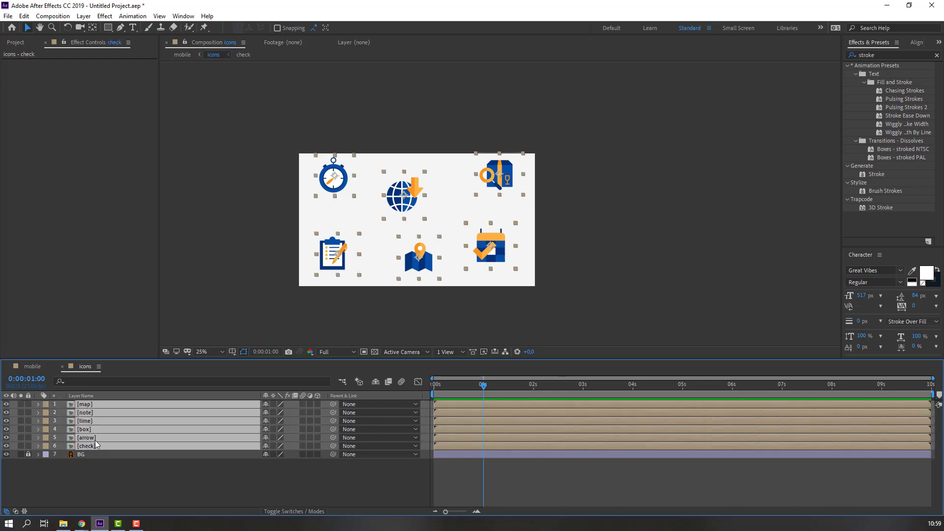
pyautogui.press('p')
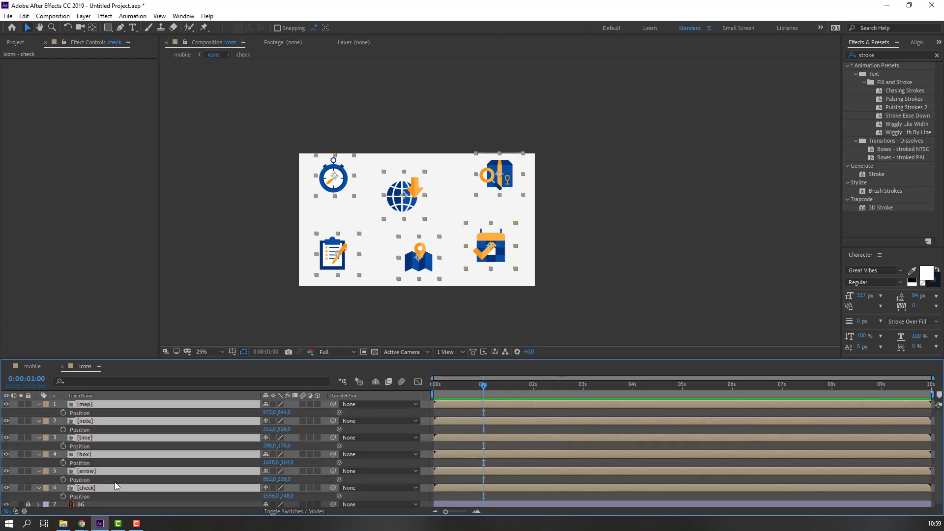
pyautogui.click(64, 413)
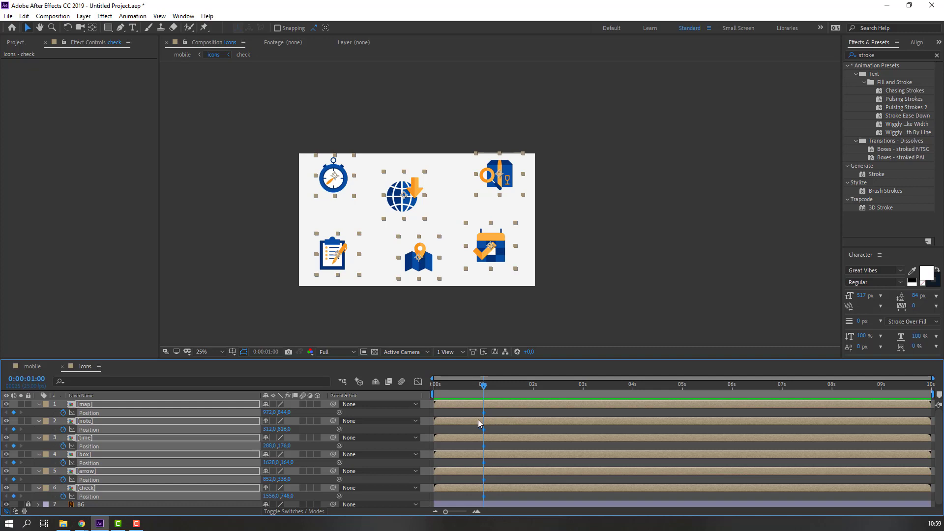
pyautogui.hotkey('shift', 'pagedown')
pyautogui.click(261, 247)
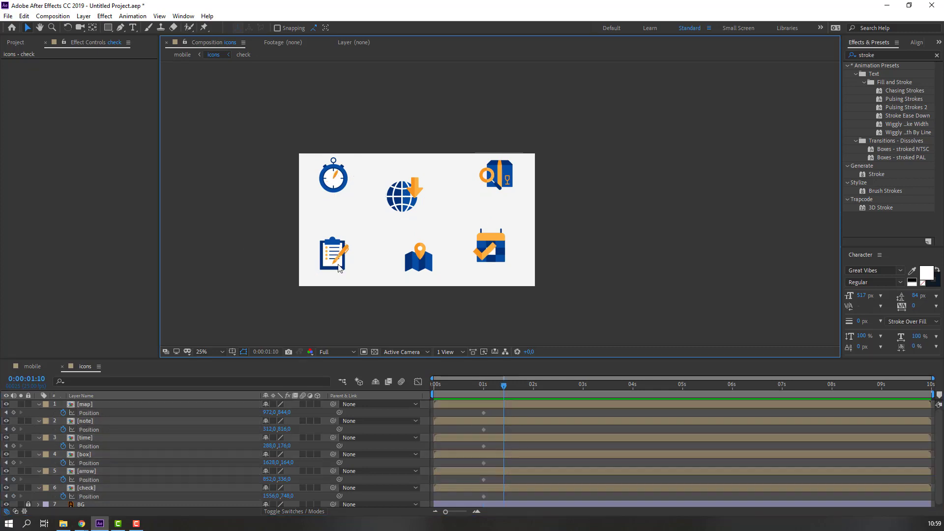
# Show the rulers and place two vertical and two horizontal guides framing the centre area of the icons composition.
pyautogui.scroll(1, 358, 206)
pyautogui.press(',')
pyautogui.press(',')
pyautogui.hotkey('ctrl', 'r')
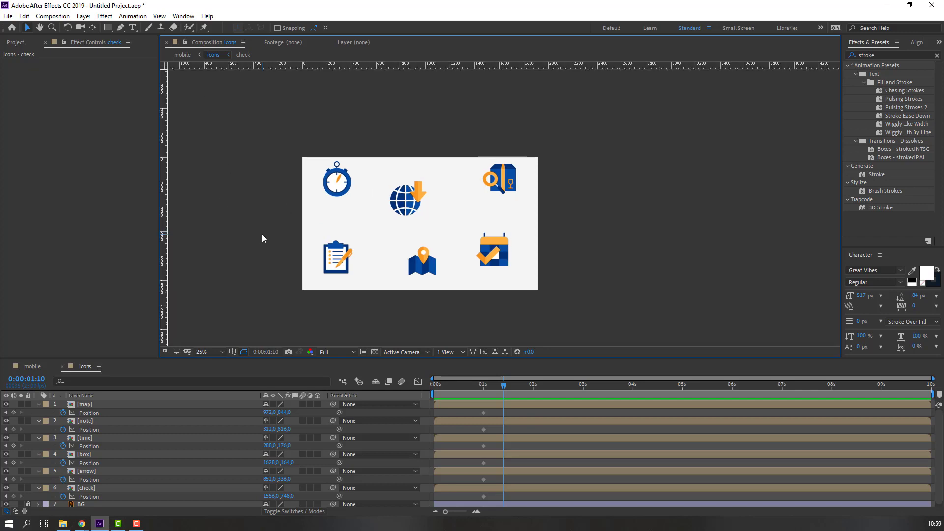
pyautogui.moveTo(167, 205); pyautogui.dragTo(381, 205)
pyautogui.moveTo(168, 196); pyautogui.dragTo(463, 205)
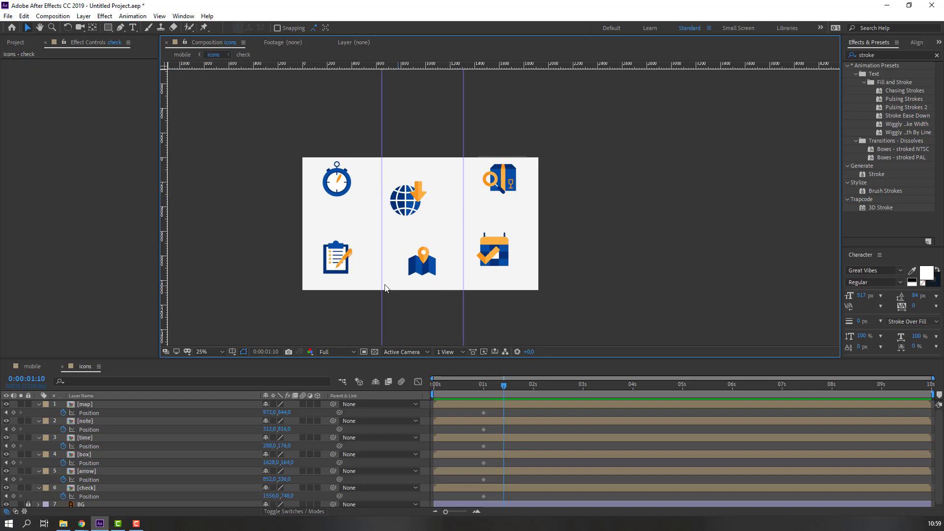
pyautogui.moveTo(416, 67); pyautogui.dragTo(334, 175)
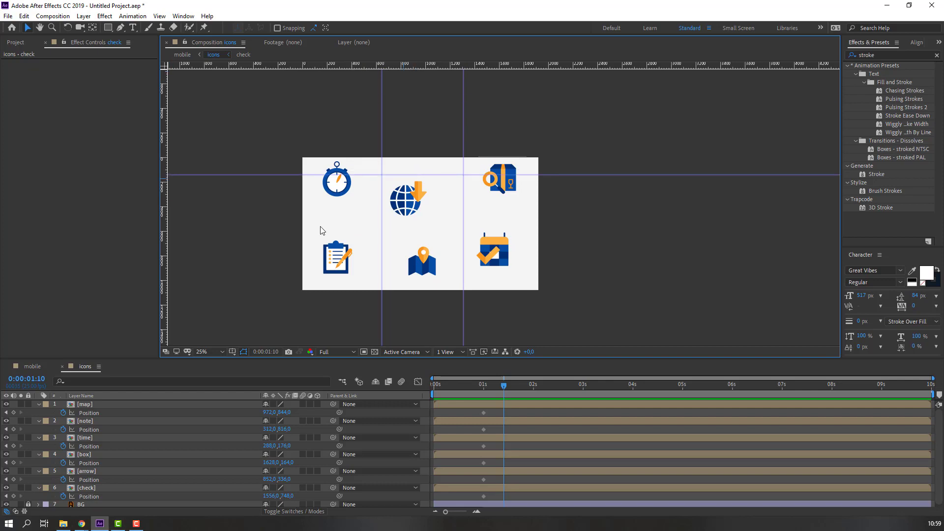
pyautogui.moveTo(405, 67); pyautogui.dragTo(386, 148)
pyautogui.moveTo(375, 270); pyautogui.dragTo(375, 269)
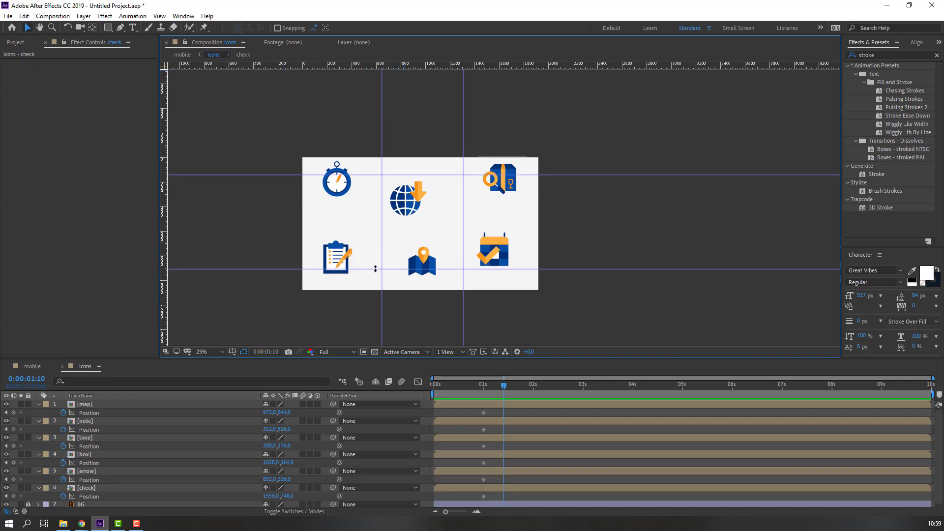
# Raise the upper horizontal guide and move the arrow icon against the guides, to about 810,168.
pyautogui.press('.')
pyautogui.moveTo(319, 200); pyautogui.dragTo(309, 179)
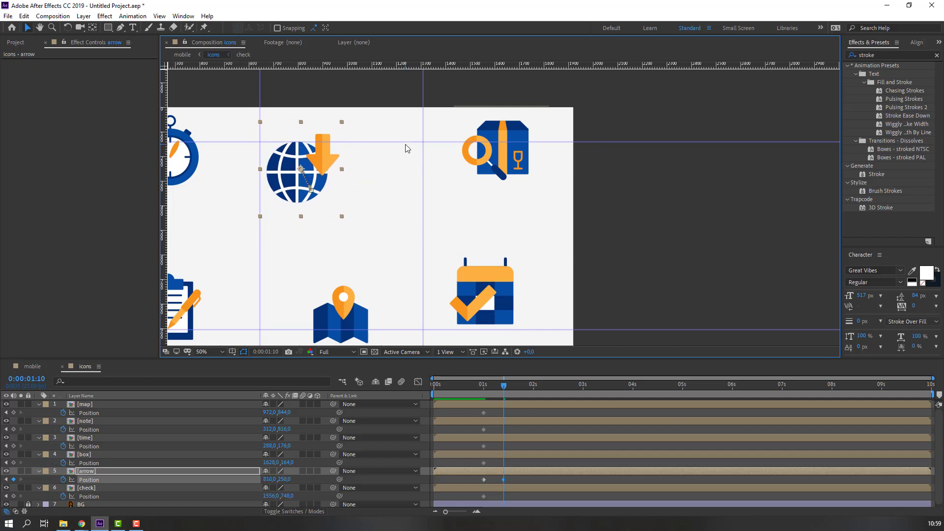
pyautogui.moveTo(406, 142); pyautogui.dragTo(407, 119)
pyautogui.moveTo(299, 172); pyautogui.dragTo(298, 154)
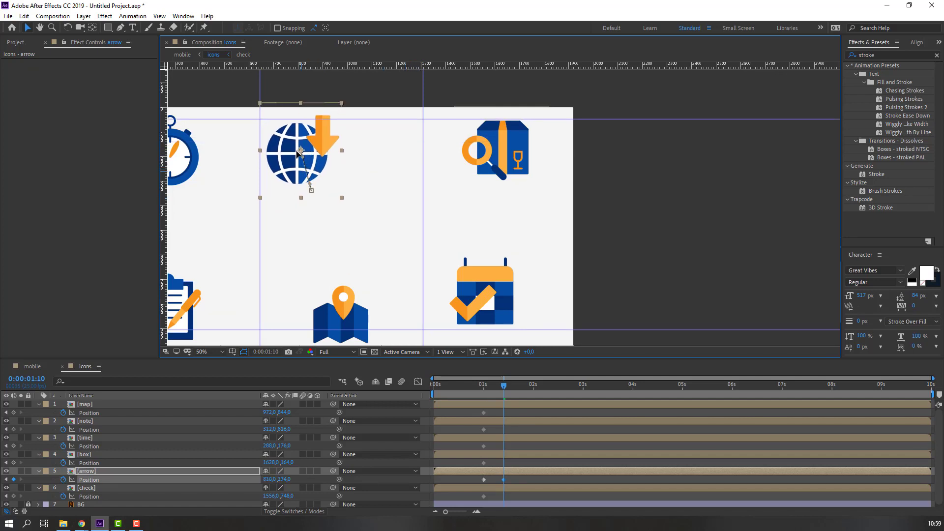
pyautogui.press('Up')
pyautogui.press('Up')
pyautogui.press('Up')
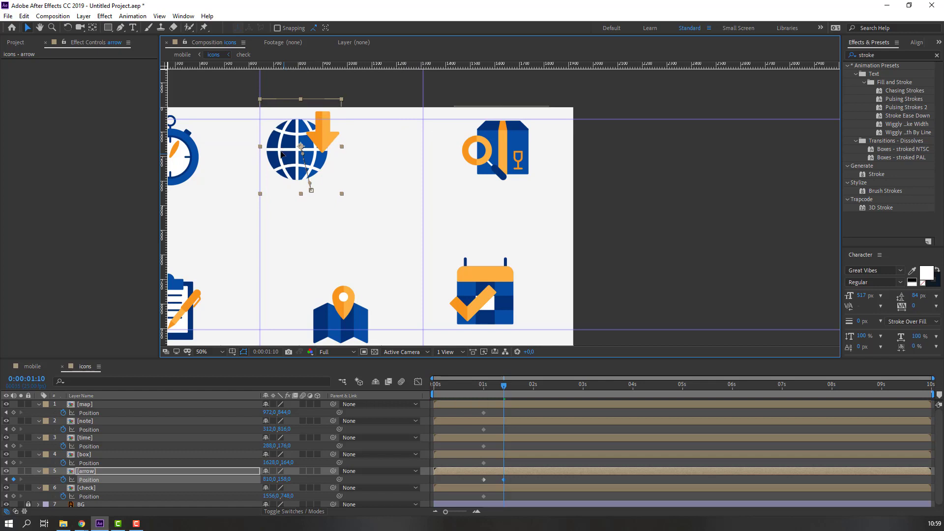
# Move the box icon to about 1192,168, the check icon to 1190,490 and the map icon to 784,508.
pyautogui.moveTo(512, 155); pyautogui.dragTo(378, 155)
pyautogui.moveTo(377, 262); pyautogui.dragTo(400, 215)
pyautogui.moveTo(493, 246); pyautogui.dragTo(404, 182)
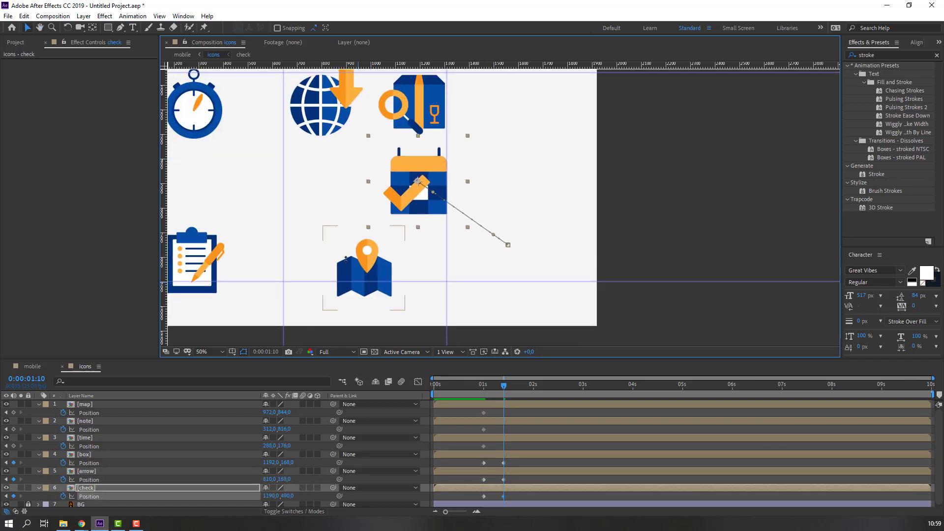
pyautogui.moveTo(396, 316); pyautogui.dragTo(390, 283)
pyautogui.moveTo(343, 243); pyautogui.dragTo(337, 186)
# Position the time icon at about 1202,852 and the note icon at 818,850, and lower the check icon to 1190,524.
pyautogui.moveTo(196, 111); pyautogui.dragTo(399, 259)
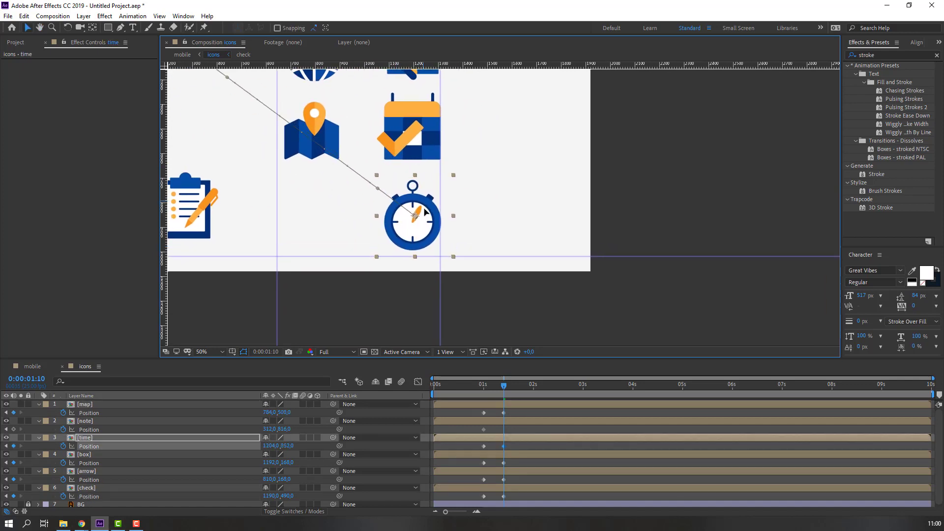
pyautogui.moveTo(192, 209); pyautogui.dragTo(316, 217)
pyautogui.moveTo(421, 181); pyautogui.dragTo(415, 201)
pyautogui.moveTo(410, 150); pyautogui.dragTo(410, 159)
# Preview the icons moving from their scattered positions into the two-column grid.
pyautogui.scroll(-2, 444, 283)
pyautogui.press('space')
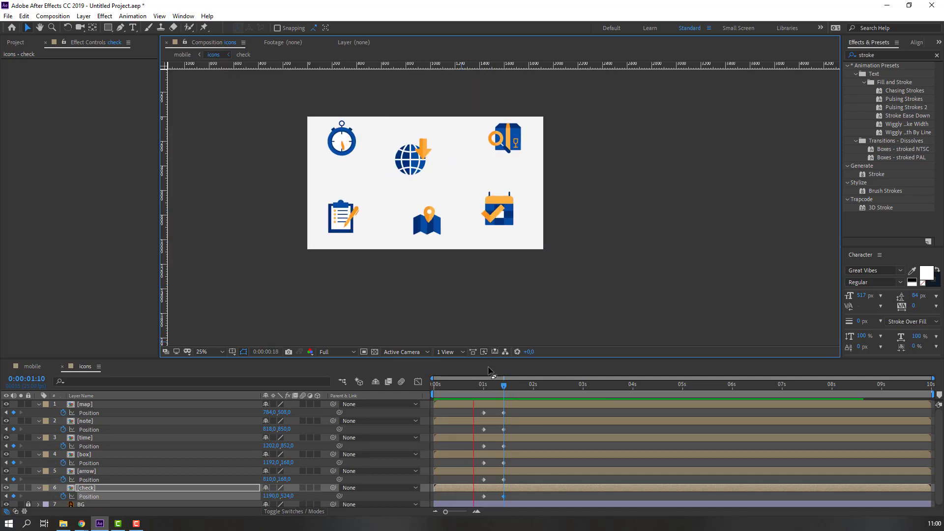
pyautogui.press('space')
# Apply Easy Ease to all Position keyframes of the six icon layers and preview the motion.
pyautogui.moveTo(516, 411); pyautogui.dragTo(486, 496)
pyautogui.rightClick(485, 497)
pyautogui.moveTo(556, 492)
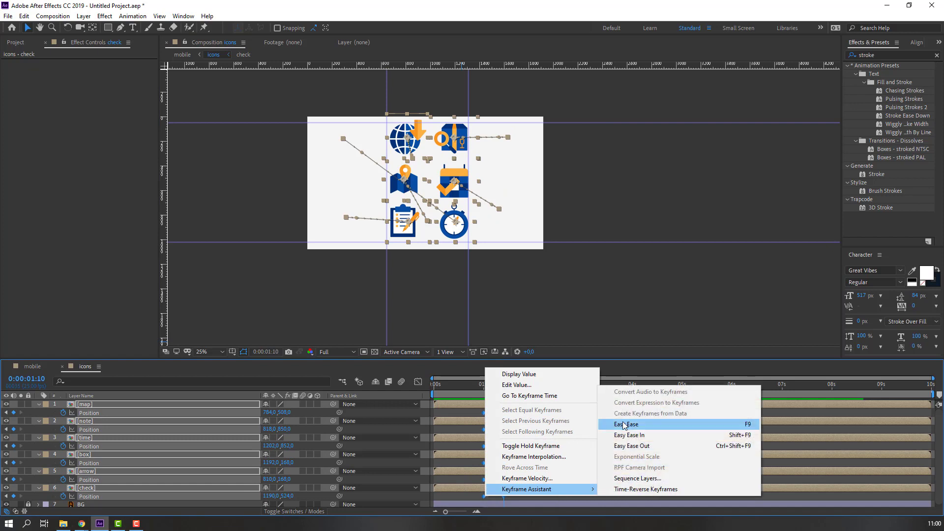
pyautogui.click(625, 424)
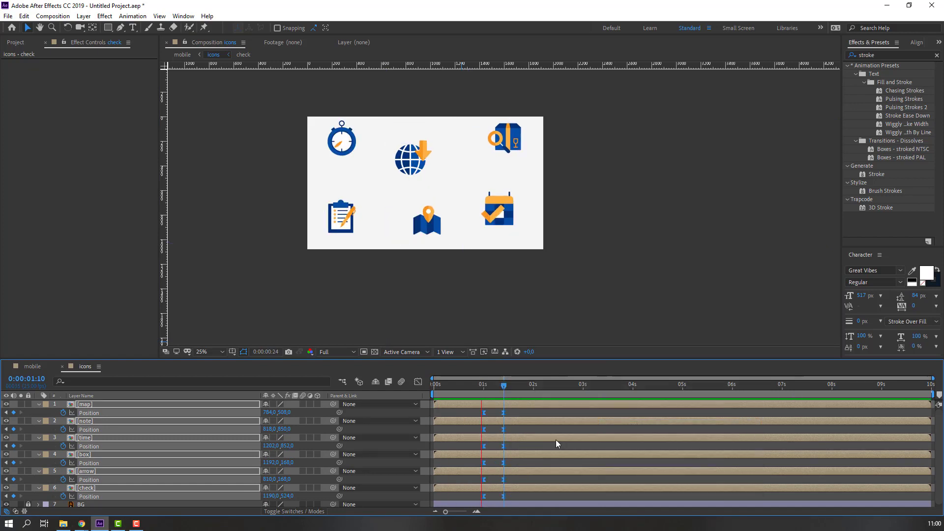
pyautogui.press('space')
# Move the ending Position keyframes of all icons to just before 0:00:02:00 and reshape their speed curves to peak earlier.
pyautogui.moveTo(514, 413); pyautogui.dragTo(494, 504)
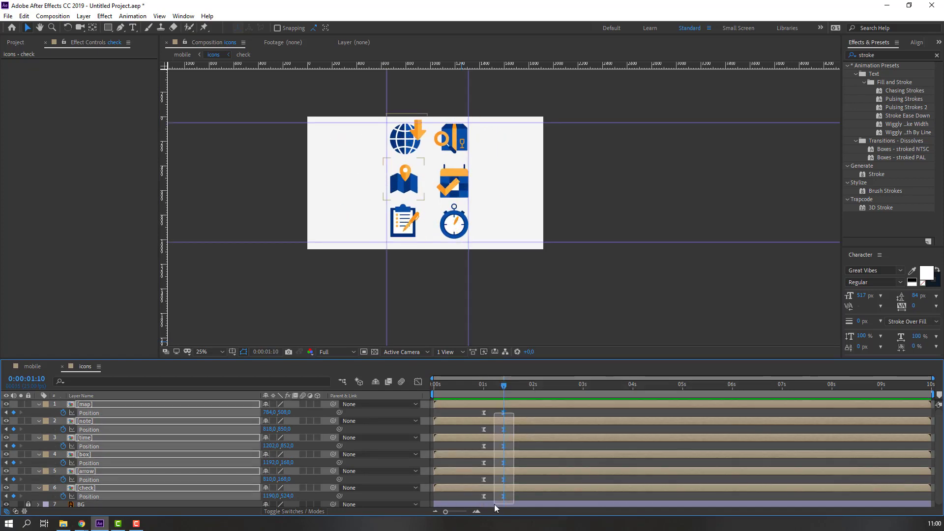
pyautogui.moveTo(504, 418); pyautogui.dragTo(467, 499)
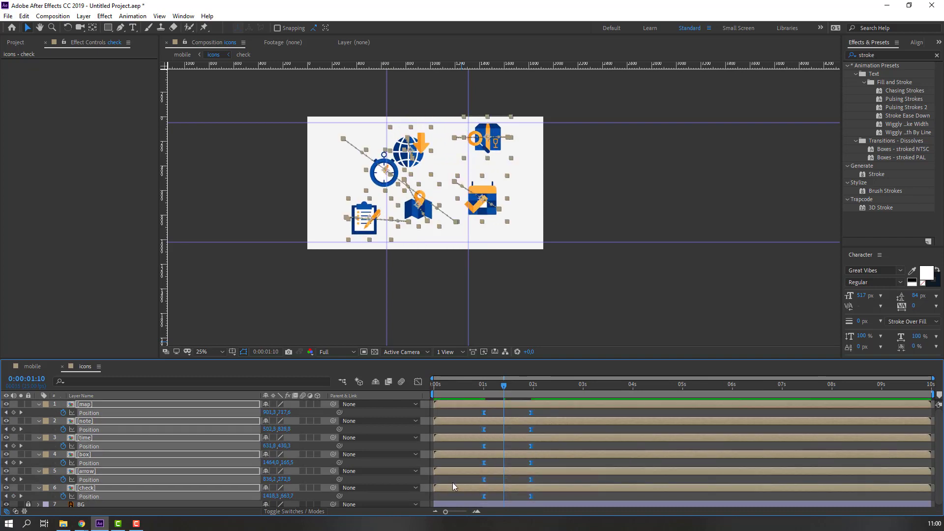
pyautogui.click(419, 382)
pyautogui.moveTo(536, 484); pyautogui.dragTo(485, 482)
pyautogui.press('=')
pyautogui.press('space')
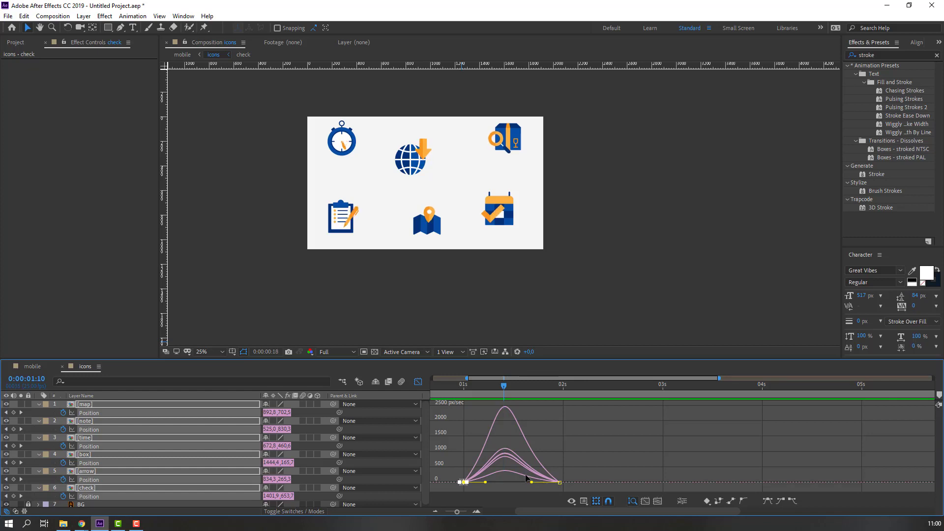
pyautogui.press('space')
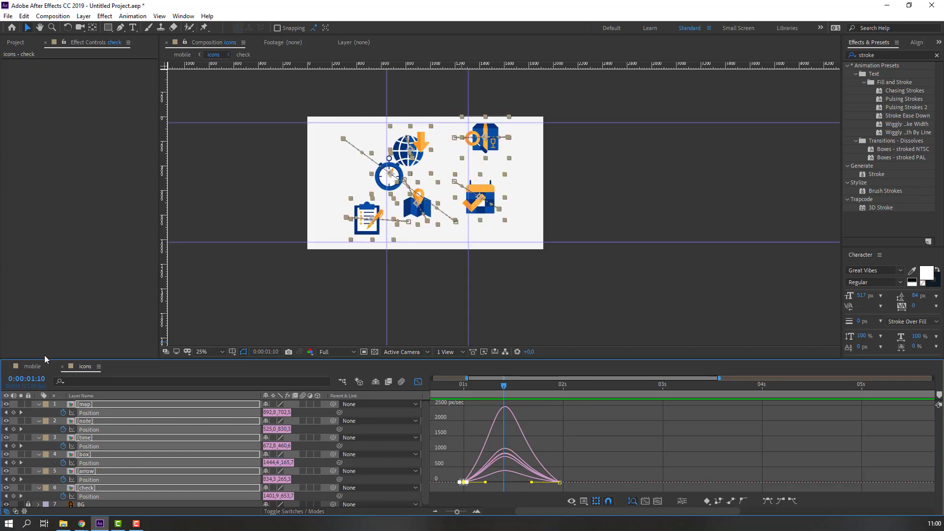
# Preview the icons in the mobile composition at Full resolution and set the current time to 0:00:02:02.
pyautogui.click(31, 366)
pyautogui.press('space')
pyautogui.scroll(-1, 365, 313)
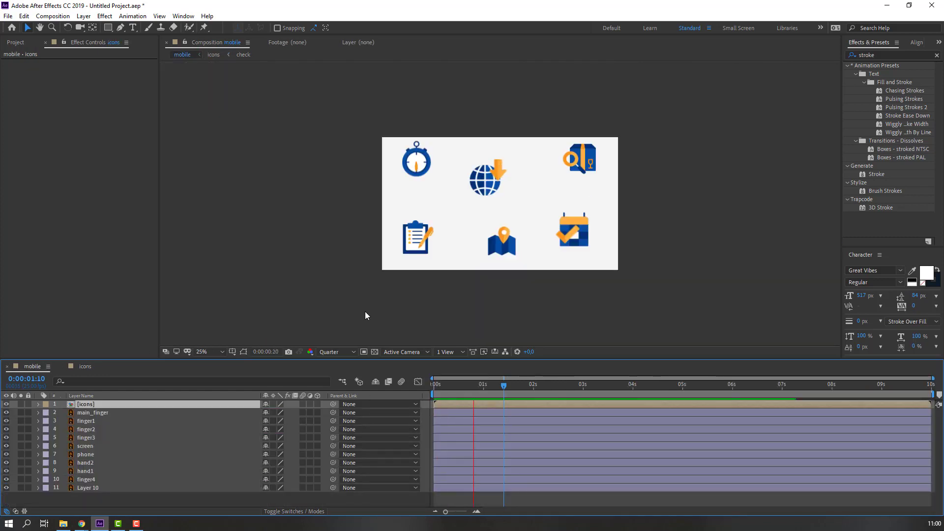
pyautogui.scroll(1, 364, 311)
pyautogui.click(336, 352)
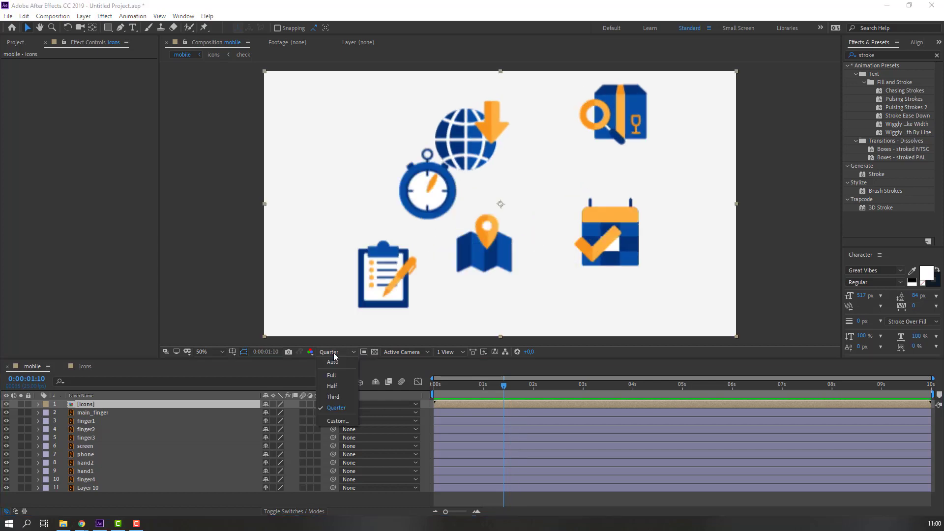
pyautogui.click(331, 376)
pyautogui.press('space')
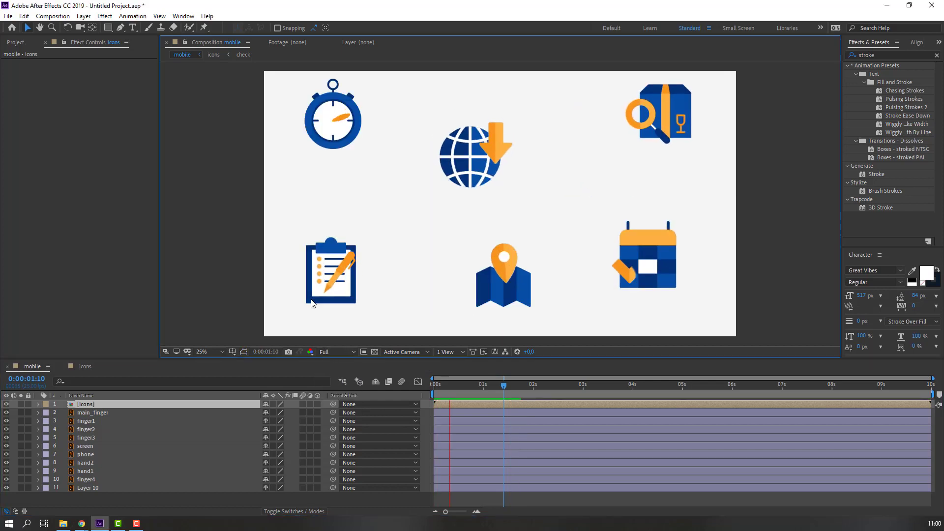
pyautogui.scroll(-1, 312, 301)
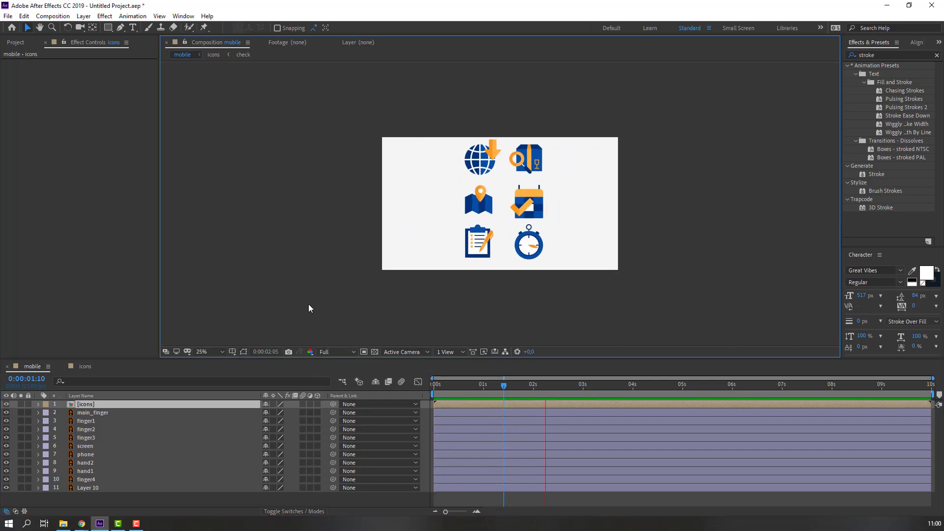
pyautogui.moveTo(477, 391); pyautogui.dragTo(537, 390)
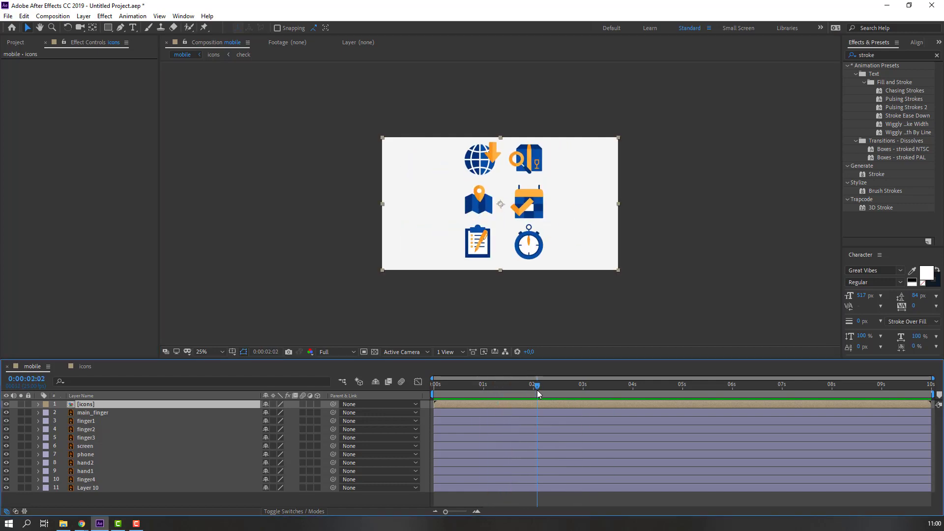
# Hide the BG layer inside the icons composition and scrub the mobile composition to check the icons over the hand.
pyautogui.doubleClick(175, 406)
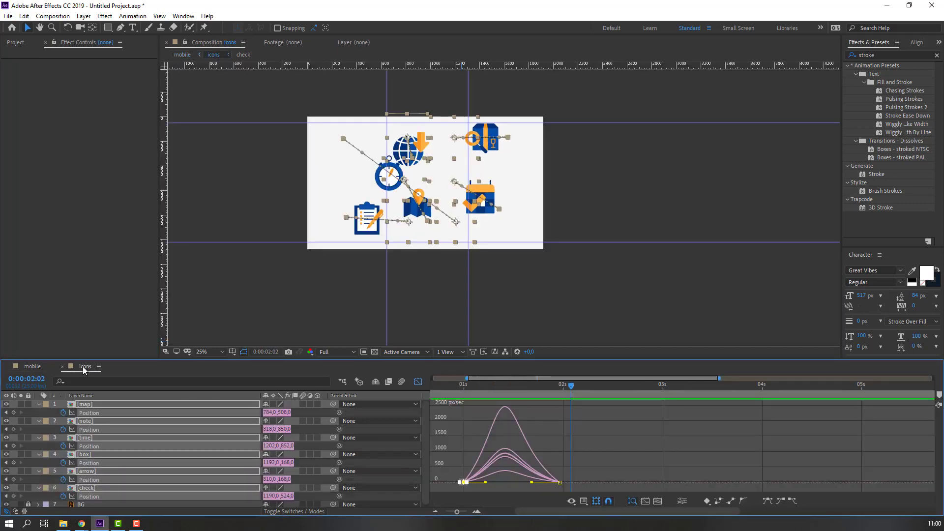
pyautogui.click(37, 405)
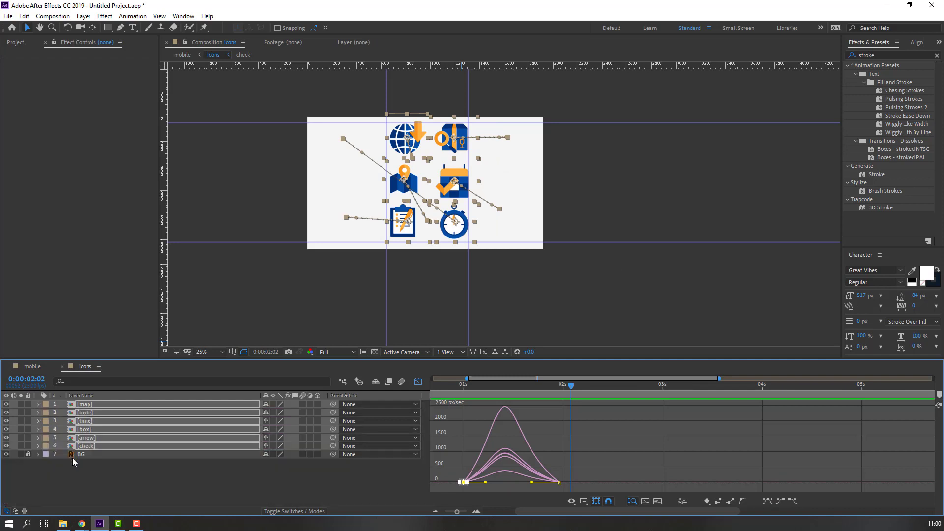
pyautogui.click(54, 474)
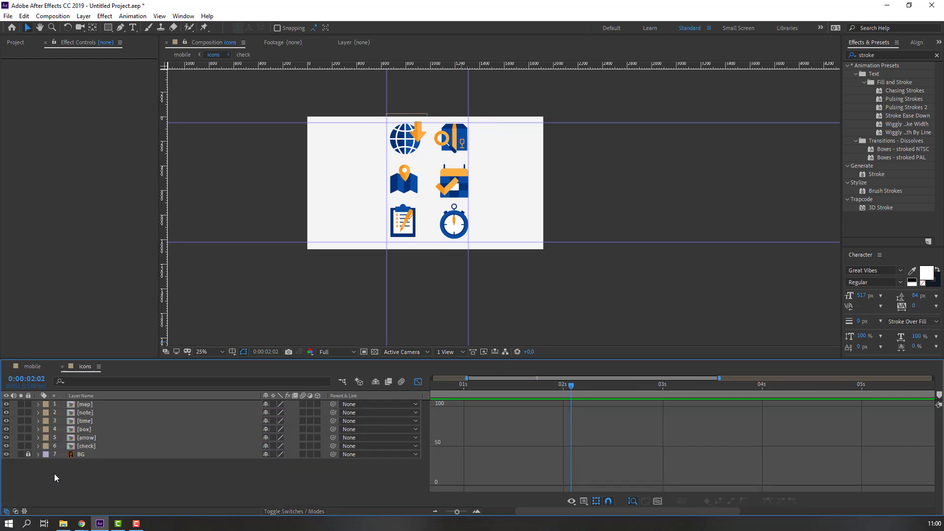
pyautogui.click(6, 454)
pyautogui.click(51, 365)
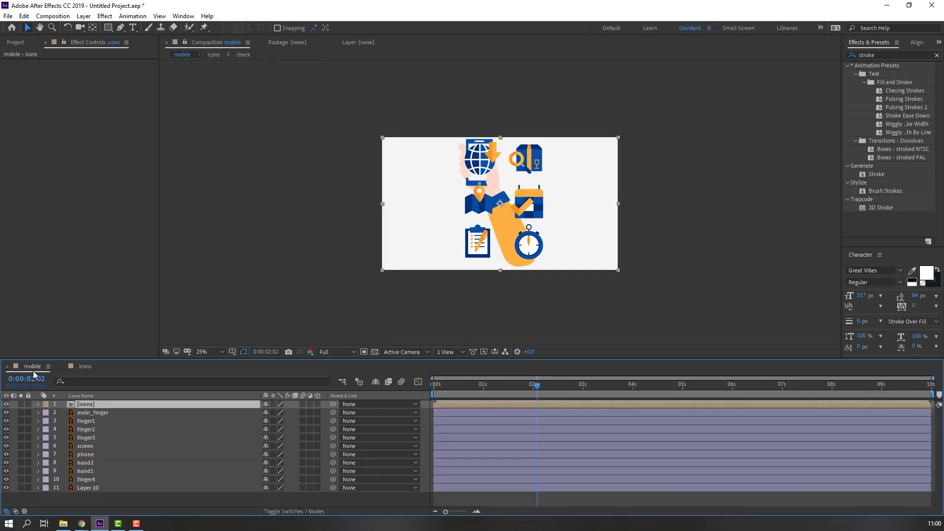
pyautogui.moveTo(503, 394); pyautogui.dragTo(542, 391)
pyautogui.press('space')
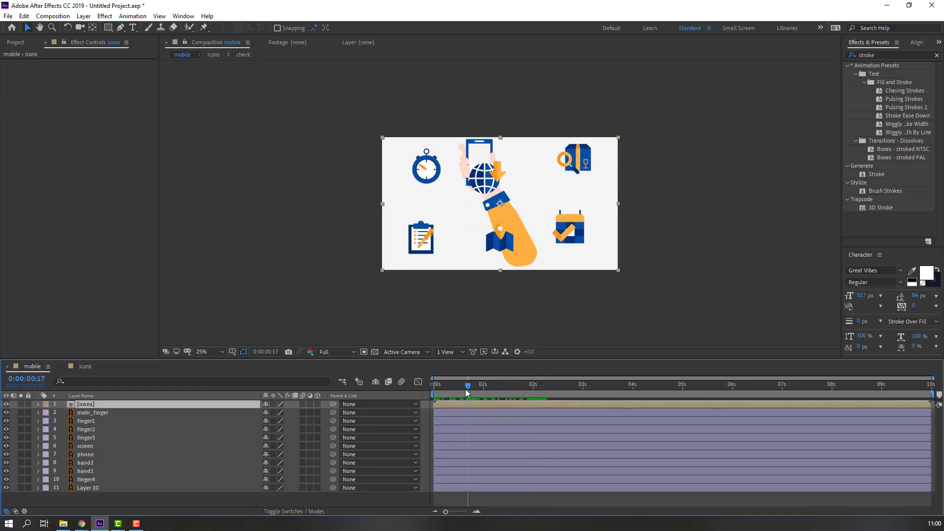
# Hide all hand, finger and phone layers in the mobile composition, keeping only the icons and Layer 10 visible.
pyautogui.scroll(1, 415, 231)
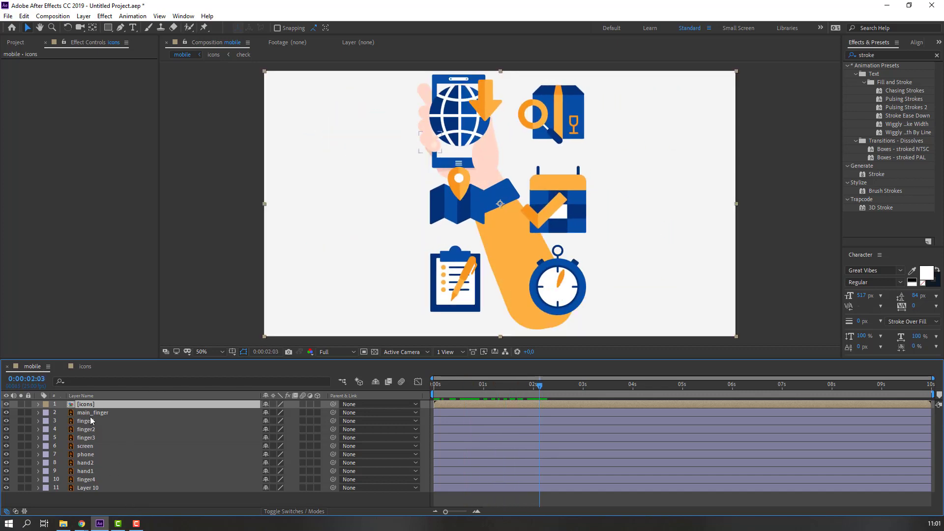
pyautogui.moveTo(103, 501); pyautogui.dragTo(98, 414)
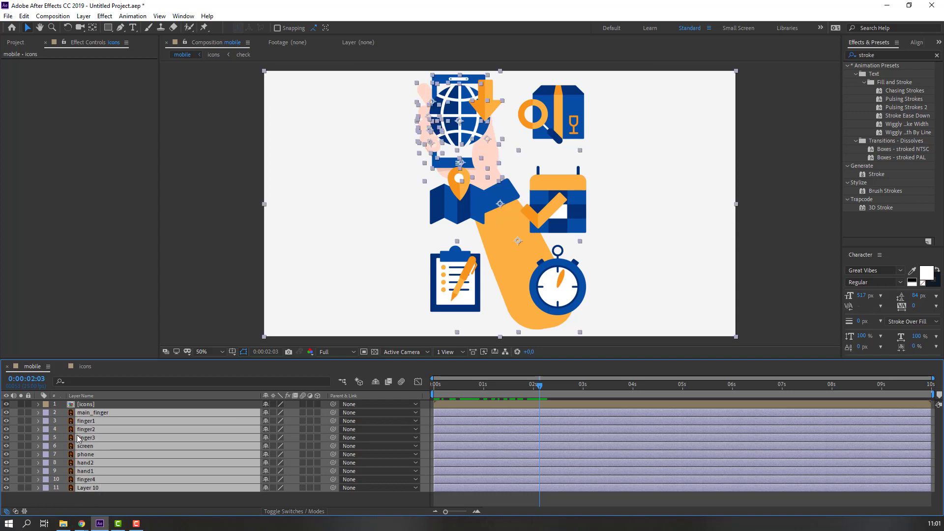
pyautogui.click(6, 413)
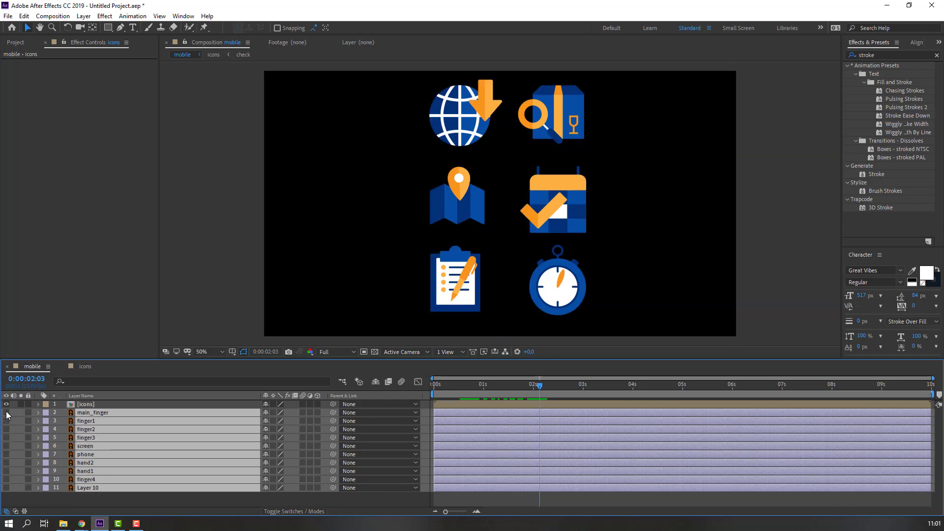
pyautogui.click(92, 504)
pyautogui.click(94, 487)
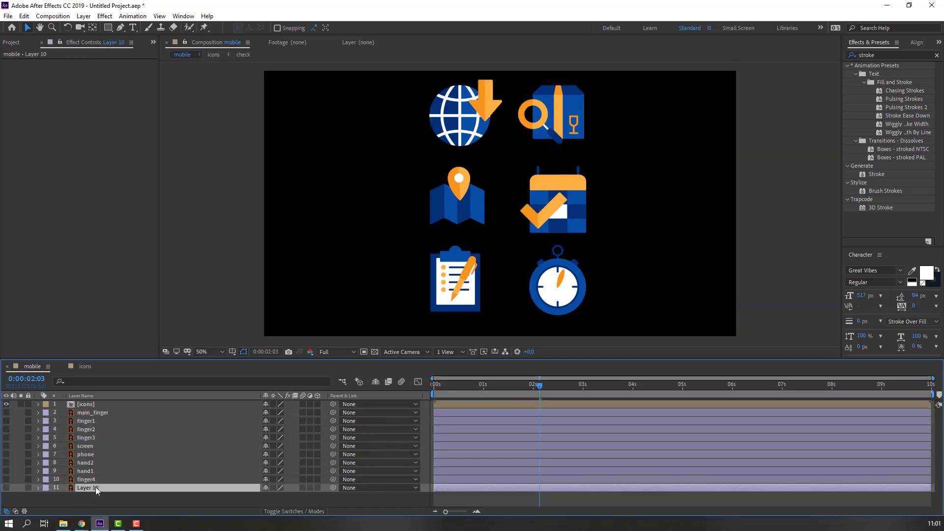
pyautogui.click(7, 487)
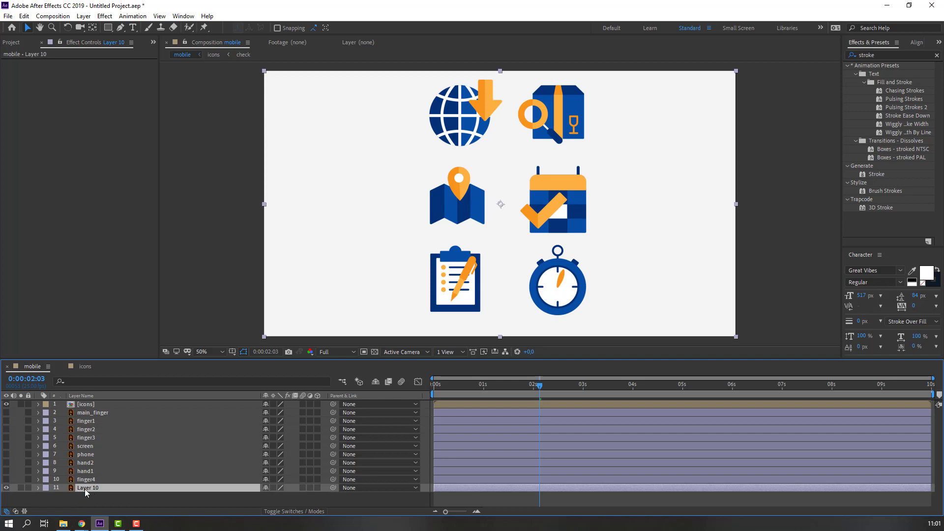
# Rename Layer 10 as BG and lock it.
pyautogui.press('Return')
pyautogui.write('BG')
pyautogui.press('Return')
pyautogui.click(28, 488)
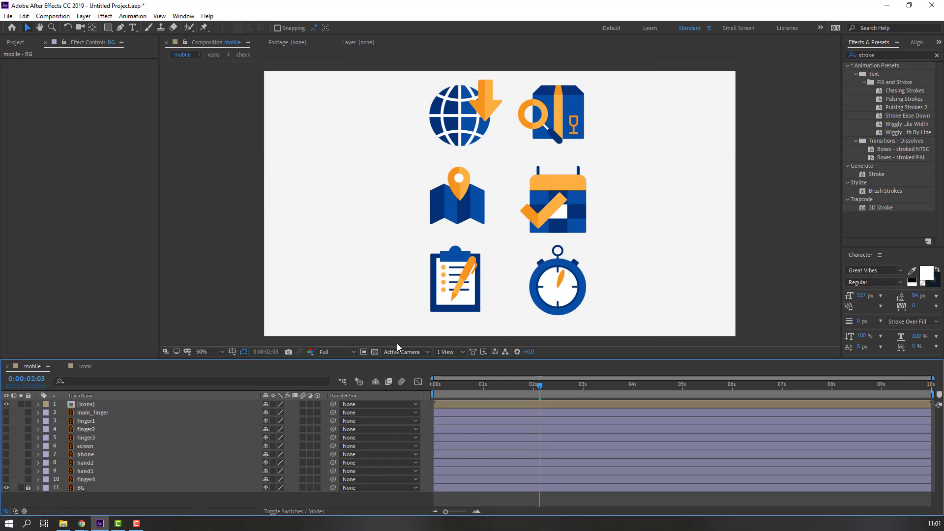
# Start creating a new solid layer in the mobile composition.
pyautogui.rightClick(110, 497)
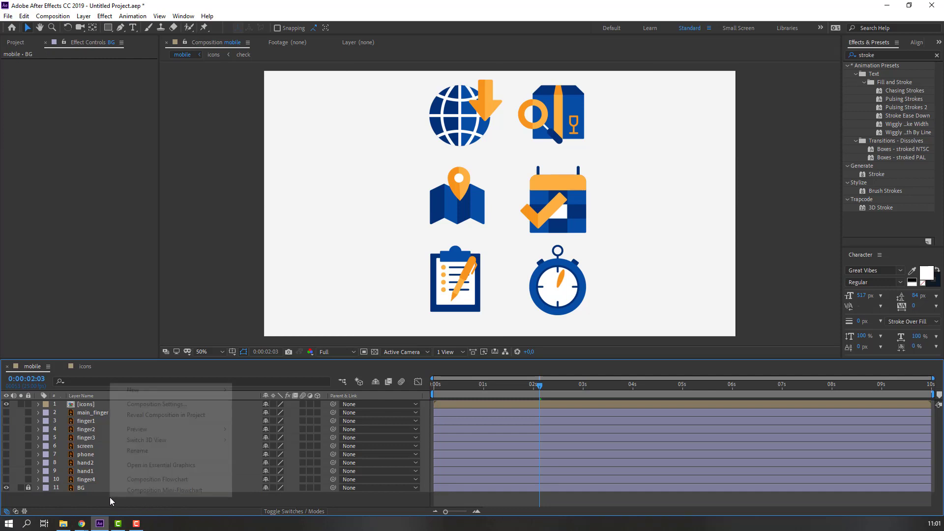
pyautogui.moveTo(187, 392)
pyautogui.click(253, 415)
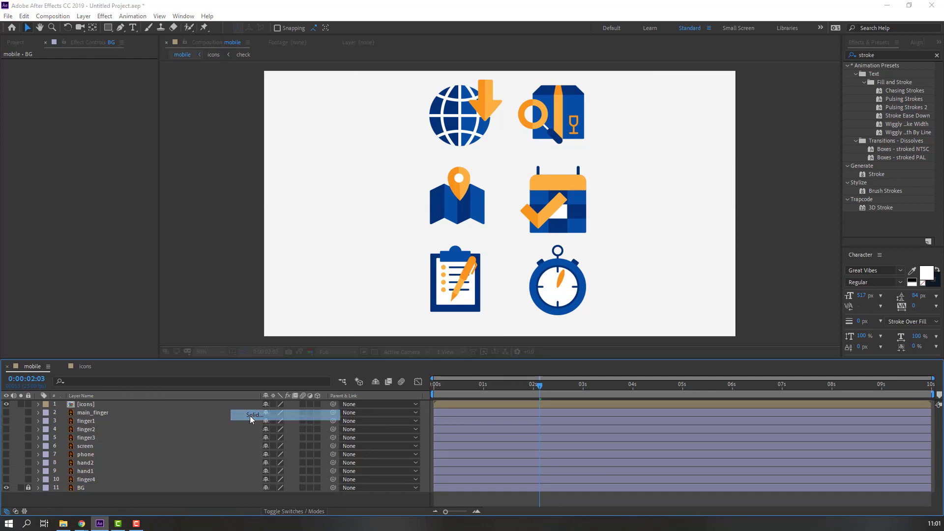
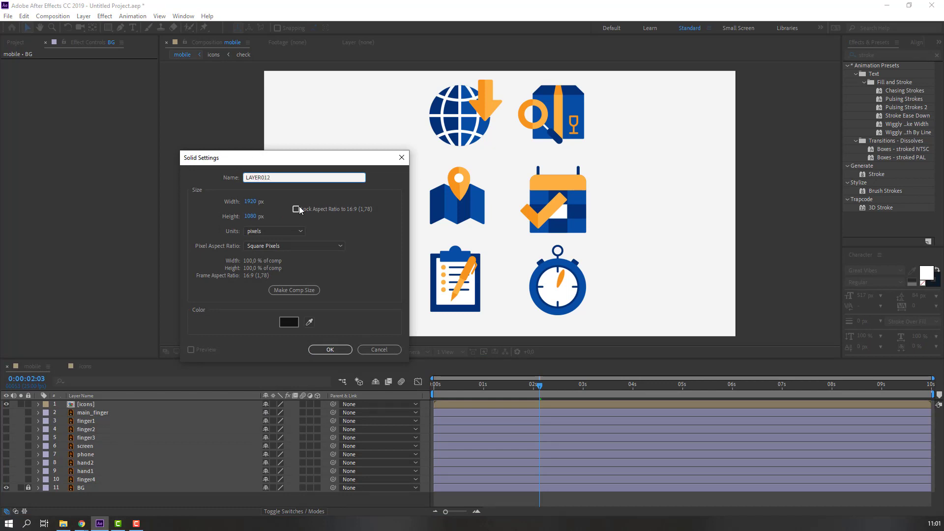
# Create the solid LAYER01, place it below the icons layer and resize it into a portrait panel behind all six icons.
pyautogui.click(329, 349)
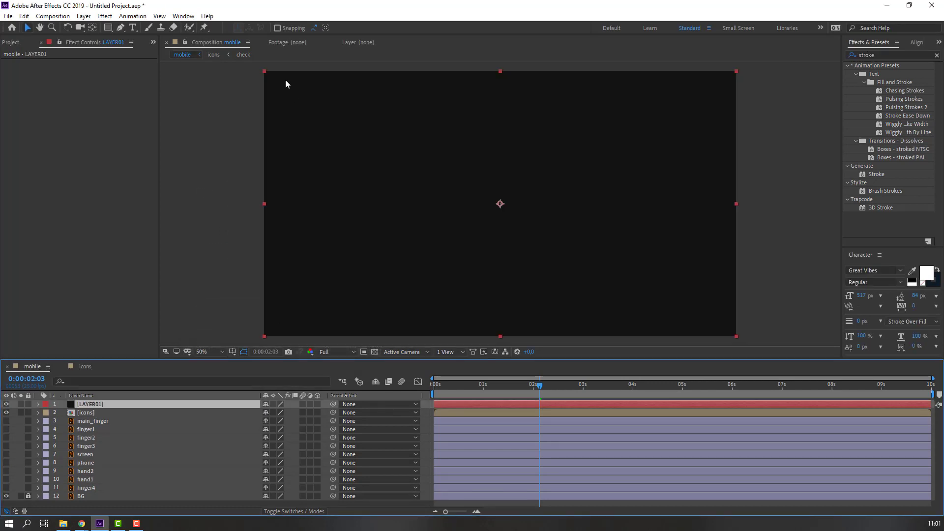
pyautogui.moveTo(265, 70); pyautogui.dragTo(433, 85)
pyautogui.moveTo(91, 402); pyautogui.dragTo(99, 416)
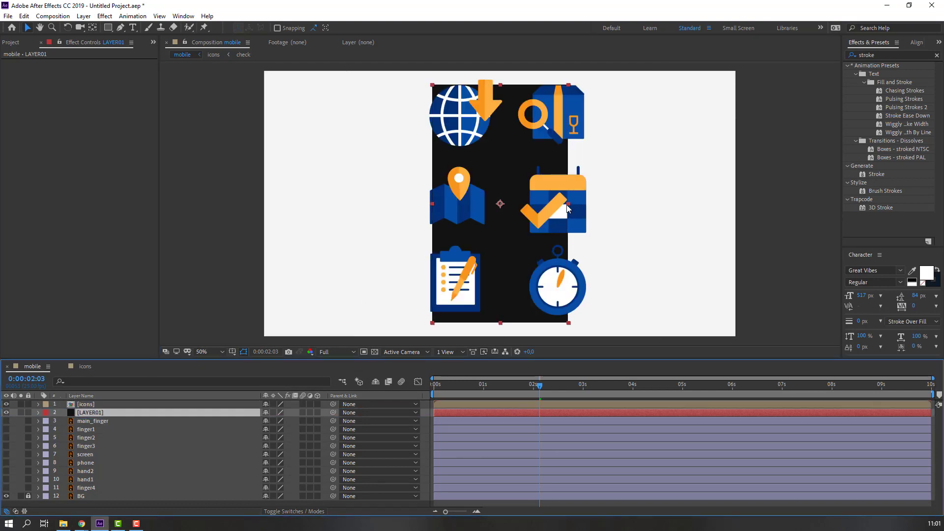
pyautogui.moveTo(569, 204); pyautogui.dragTo(584, 240)
pyautogui.press('Right')
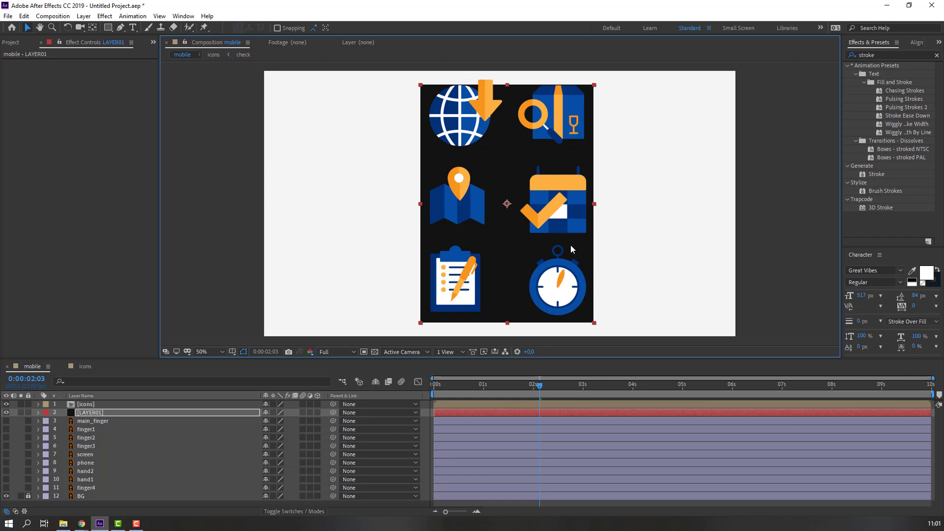
pyautogui.press('Left')
pyautogui.press('Right')
pyautogui.click(95, 416)
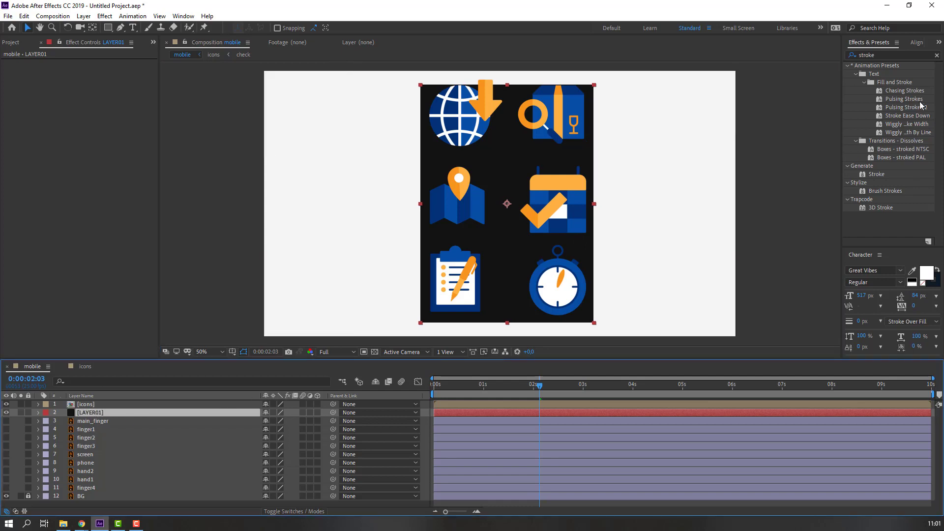
# Find the Fill effect and apply it to the LAYER01 solid.
pyautogui.click(883, 55)
pyautogui.write('fill')
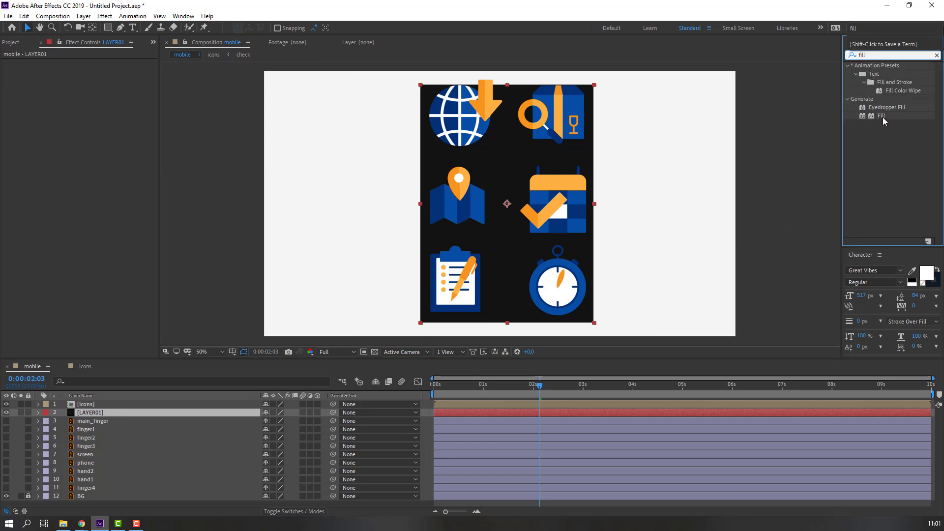
pyautogui.moveTo(884, 117); pyautogui.dragTo(90, 412)
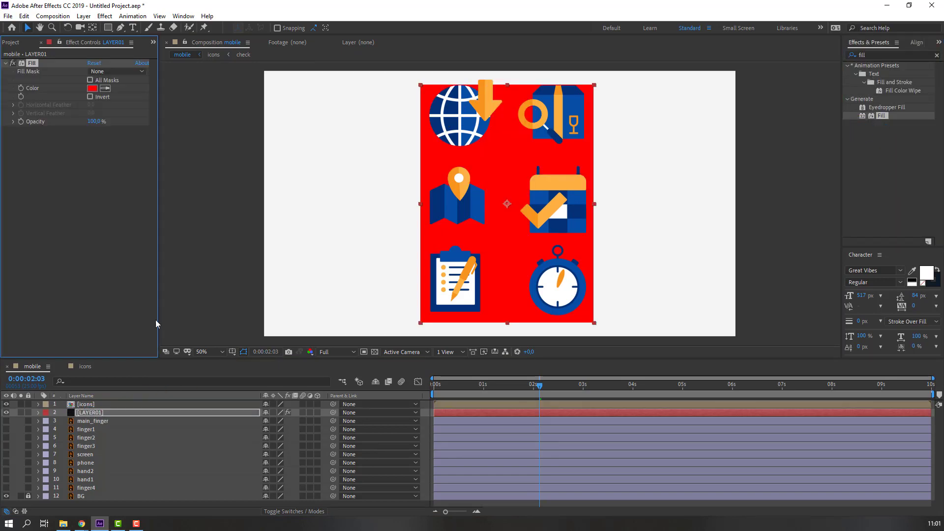
# Set the Fill colour of LAYER01 to light orange FCD589.
pyautogui.click(92, 88)
pyautogui.click(234, 407)
pyautogui.click(174, 379)
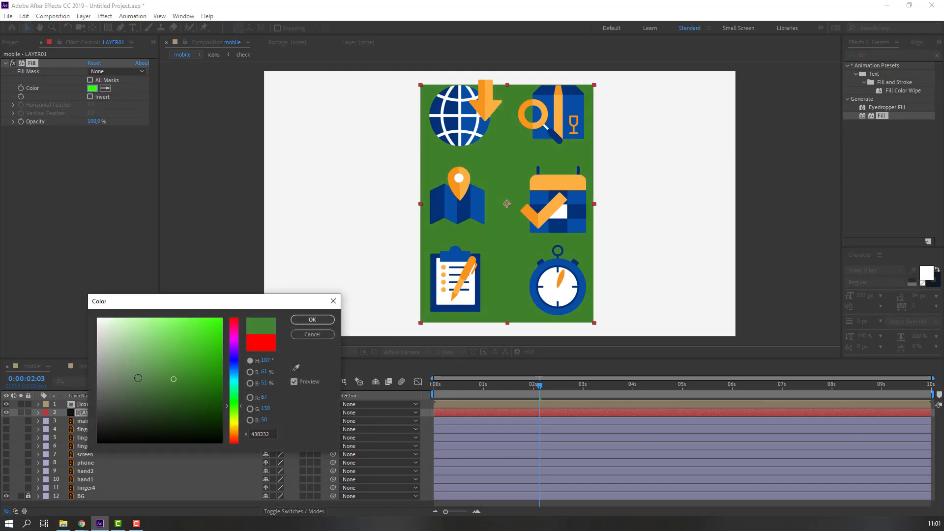
pyautogui.click(129, 370)
pyautogui.moveTo(233, 355); pyautogui.dragTo(232, 379)
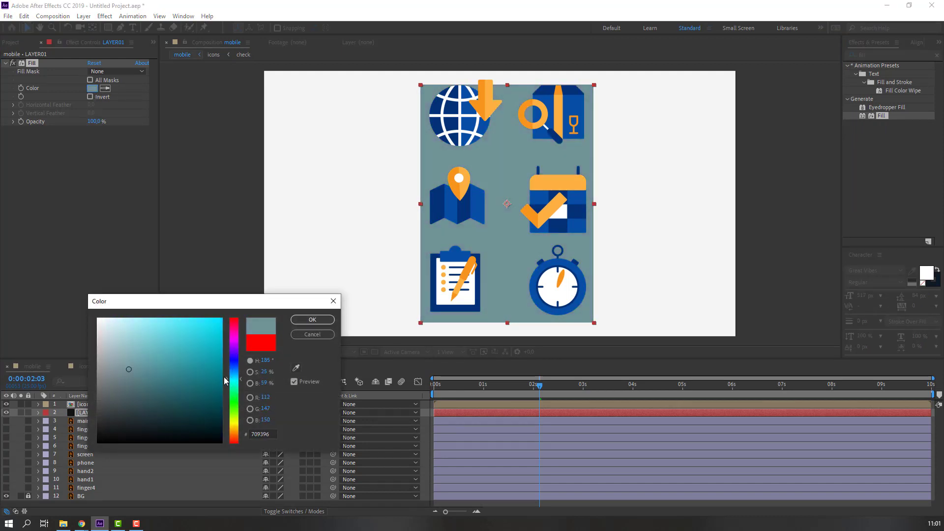
pyautogui.moveTo(144, 327)
pyautogui.mouseDown()
pyautogui.moveTo(136, 320)
pyautogui.moveTo(151, 321)
pyautogui.mouseUp()
pyautogui.click(234, 427)
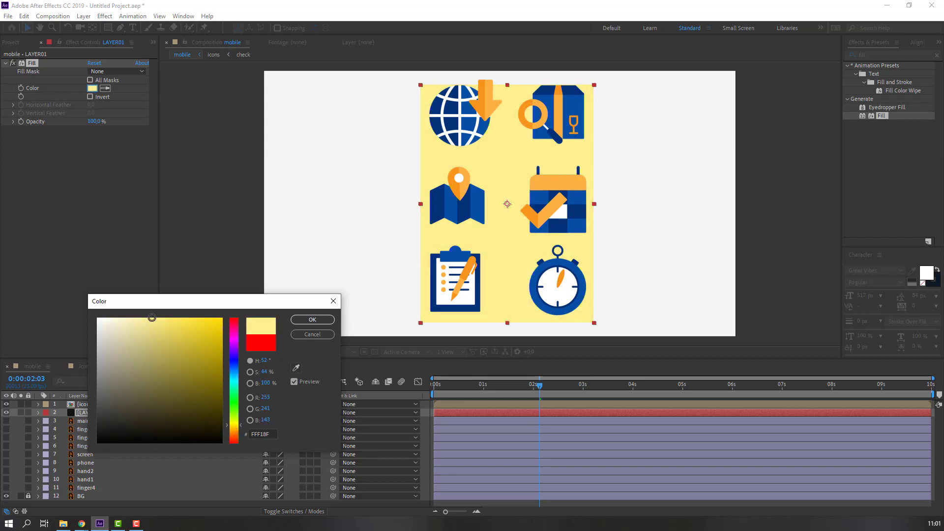
pyautogui.click(233, 431)
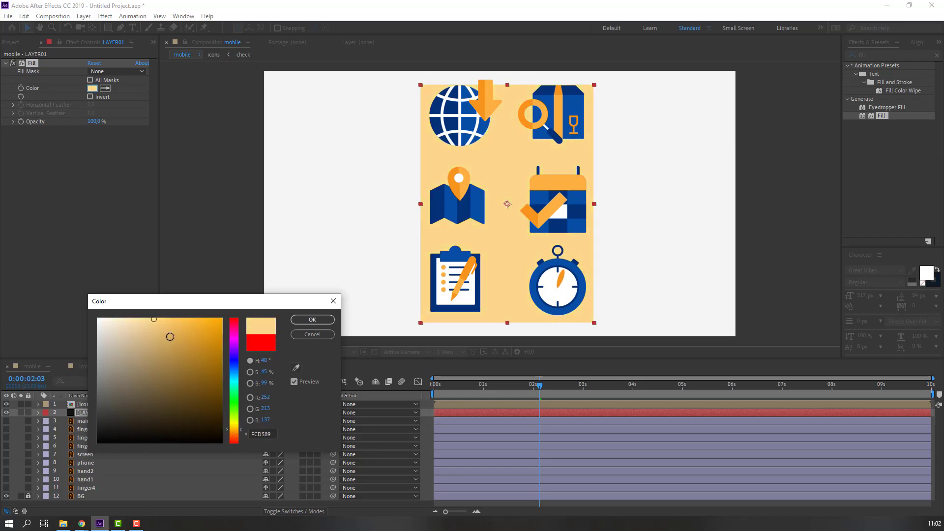
pyautogui.click(311, 319)
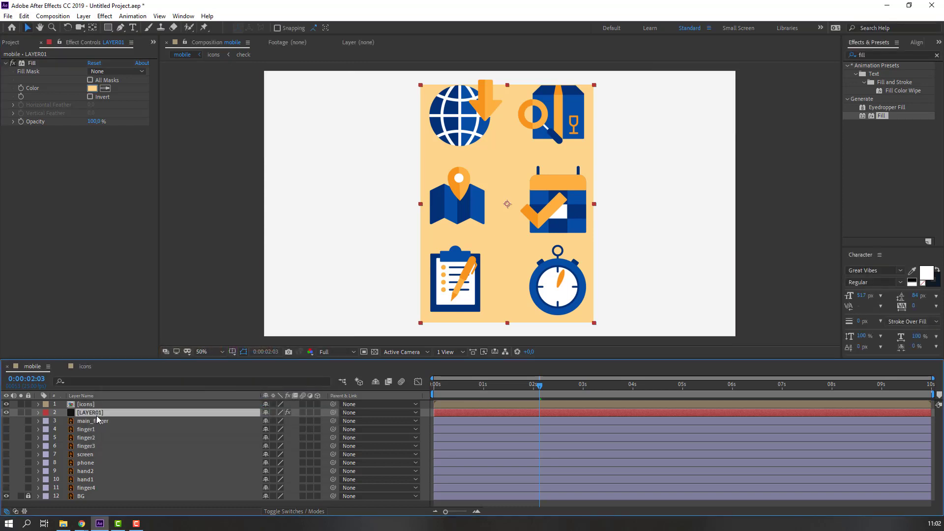
# Keyframe LAYER01's vertical scale to grow from 0% to its full height behind the icons, and shift the keyframes slightly later.
pyautogui.press('s')
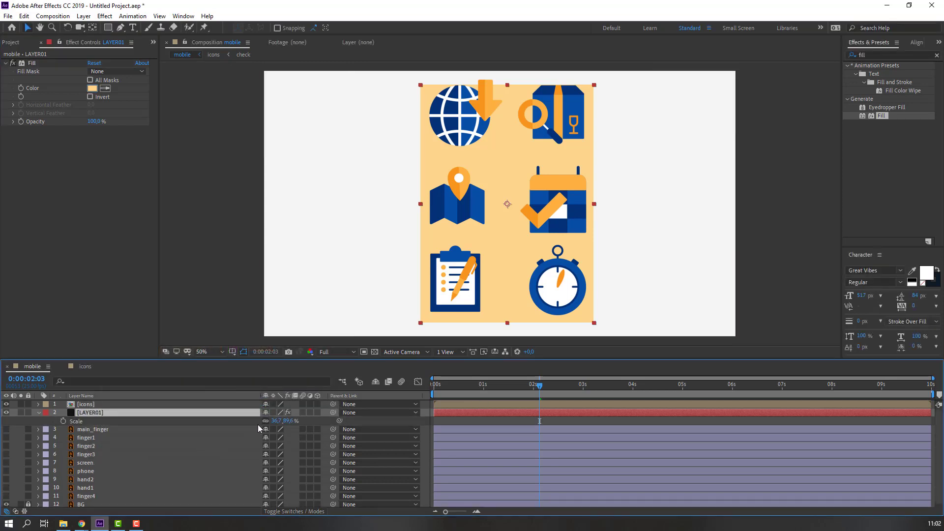
pyautogui.click(63, 421)
pyautogui.moveTo(538, 388); pyautogui.dragTo(519, 388)
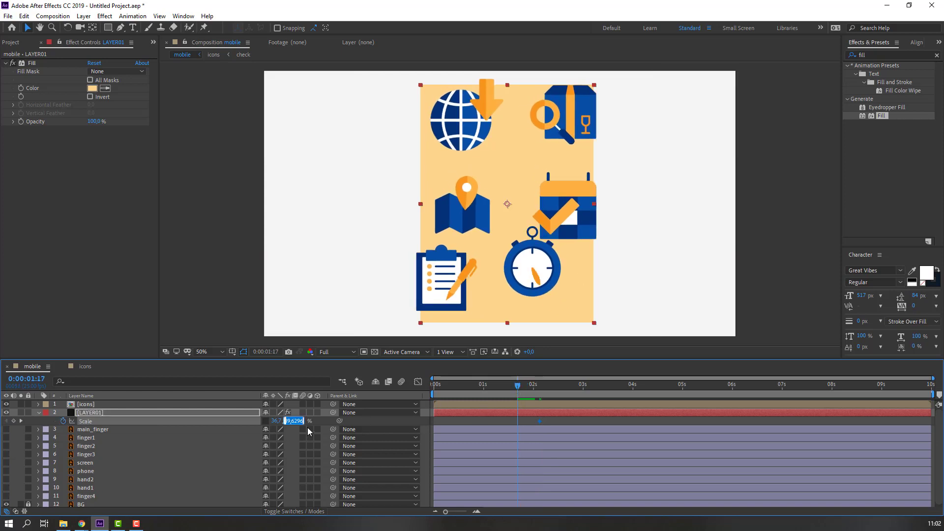
pyautogui.write('0')
pyautogui.press('Return')
pyautogui.moveTo(520, 389); pyautogui.dragTo(543, 388)
pyautogui.moveTo(550, 420); pyautogui.dragTo(548, 390)
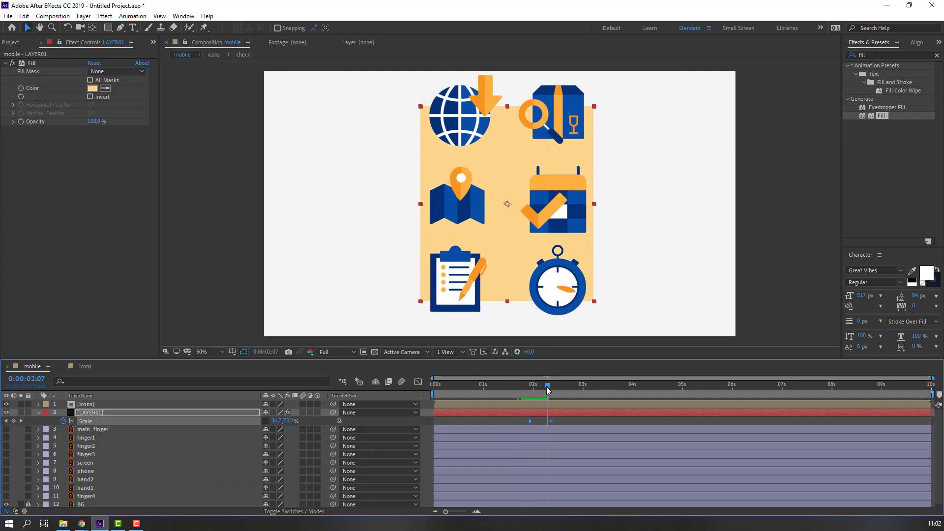
# Apply Easy Ease to LAYER01's scale keyframes and lengthen the first keyframe's outgoing ease in the speed graph.
pyautogui.rightClick(550, 423)
pyautogui.moveTo(606, 413)
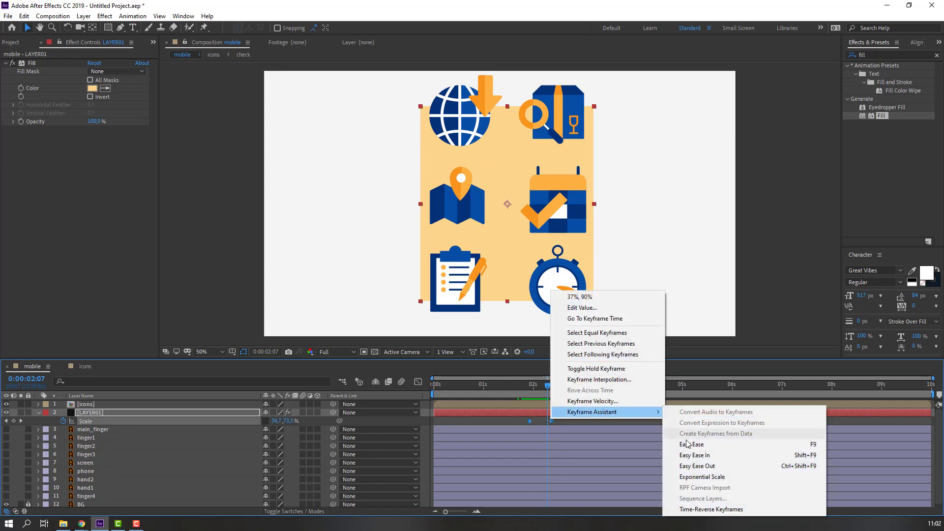
pyautogui.click(671, 445)
pyautogui.click(418, 382)
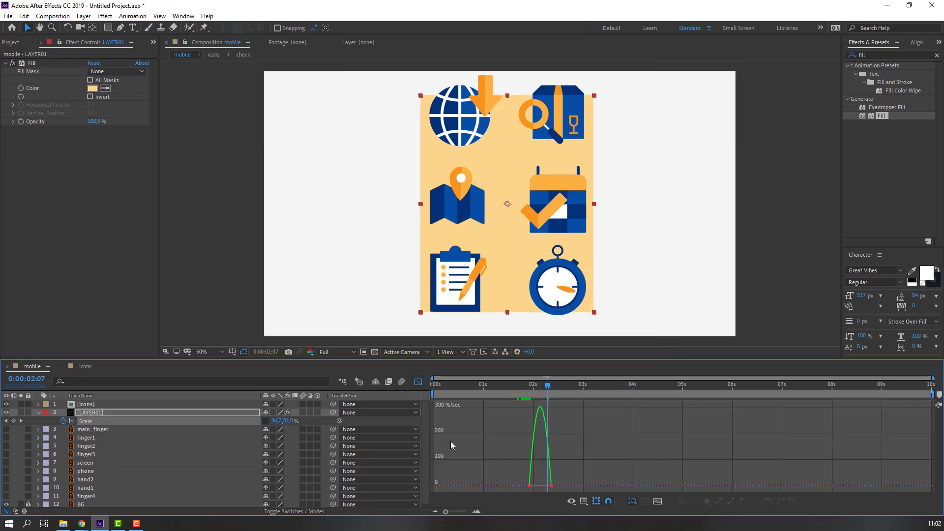
pyautogui.press('=')
pyautogui.press('=')
pyautogui.click(475, 486)
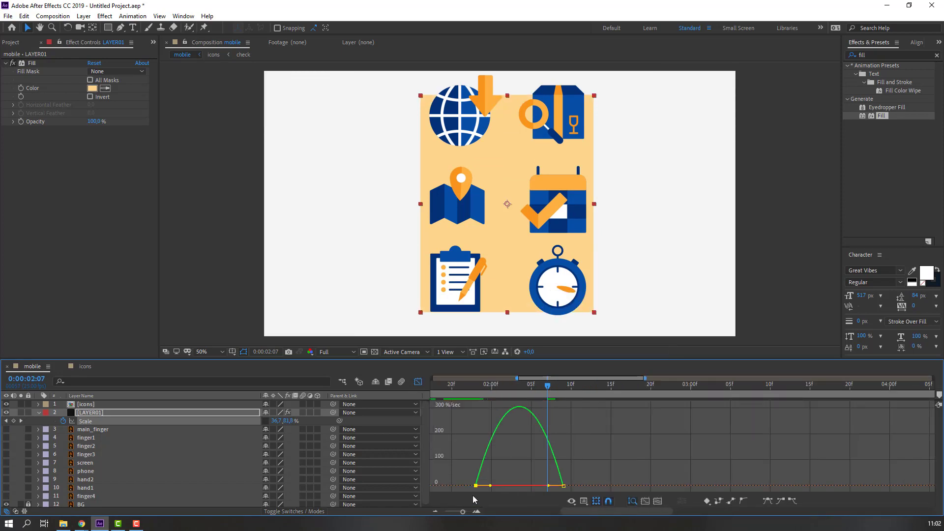
pyautogui.moveTo(491, 487); pyautogui.dragTo(517, 484)
pyautogui.press('-')
pyautogui.click(418, 382)
# Preview the panel's growth and move LAYER01's scale keyframes earlier so it opens while the icons are gathering.
pyautogui.press('space')
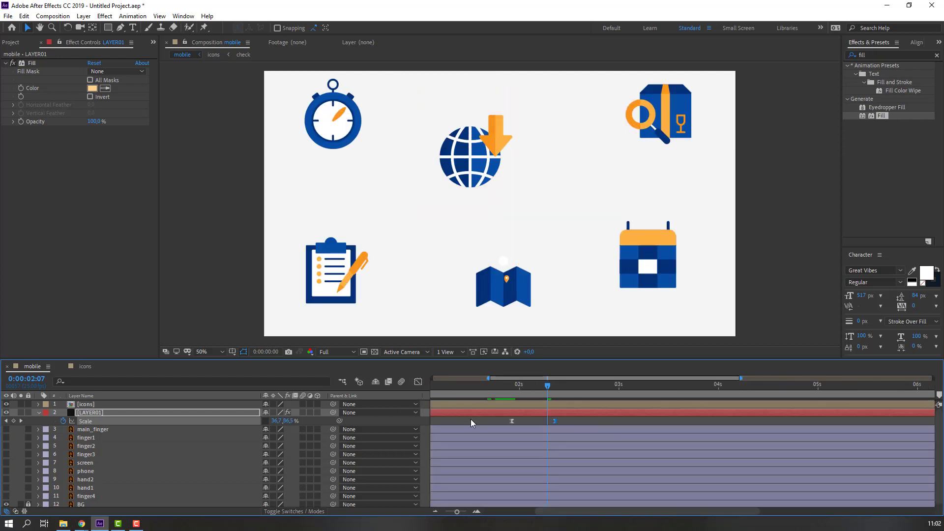
pyautogui.press('space')
pyautogui.press('-')
pyautogui.moveTo(519, 386); pyautogui.dragTo(524, 385)
pyautogui.moveTo(569, 421); pyautogui.dragTo(506, 421)
pyautogui.press('space')
pyautogui.press('space')
pyautogui.moveTo(510, 386); pyautogui.dragTo(515, 385)
pyautogui.moveTo(506, 421); pyautogui.dragTo(502, 422)
pyautogui.press('space')
pyautogui.press('space')
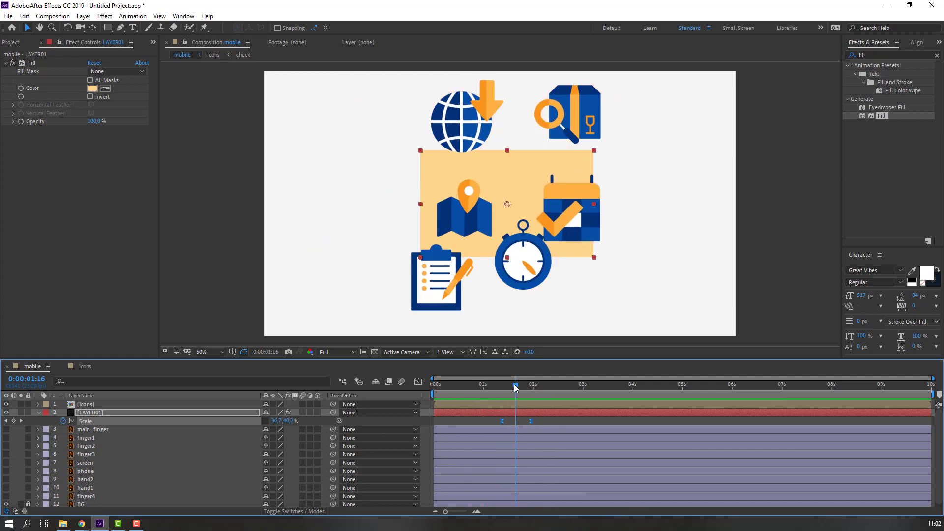
# Duplicate LAYER01, place the copy beneath the original and rename it LAYER02.
pyautogui.moveTo(515, 385); pyautogui.dragTo(517, 385)
pyautogui.click(90, 412)
pyautogui.hotkey('ctrl', 'd')
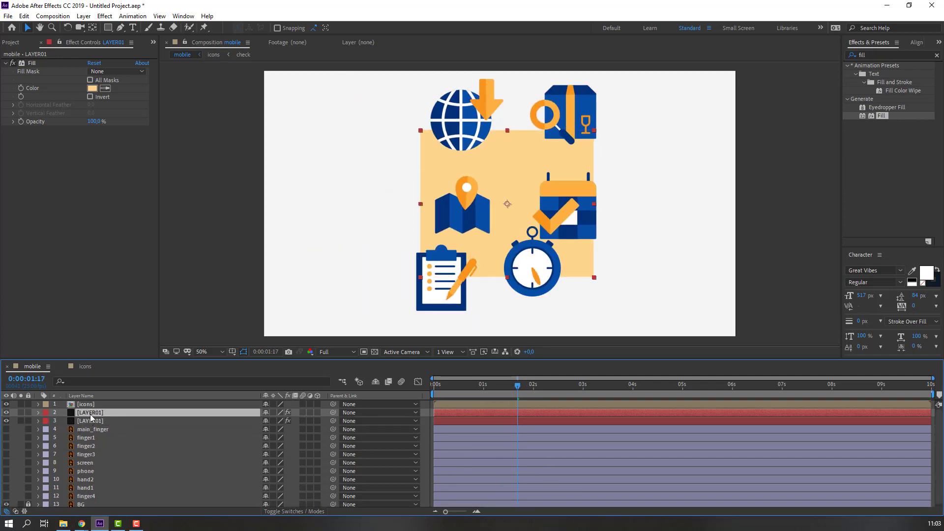
pyautogui.moveTo(93, 414); pyautogui.dragTo(101, 428)
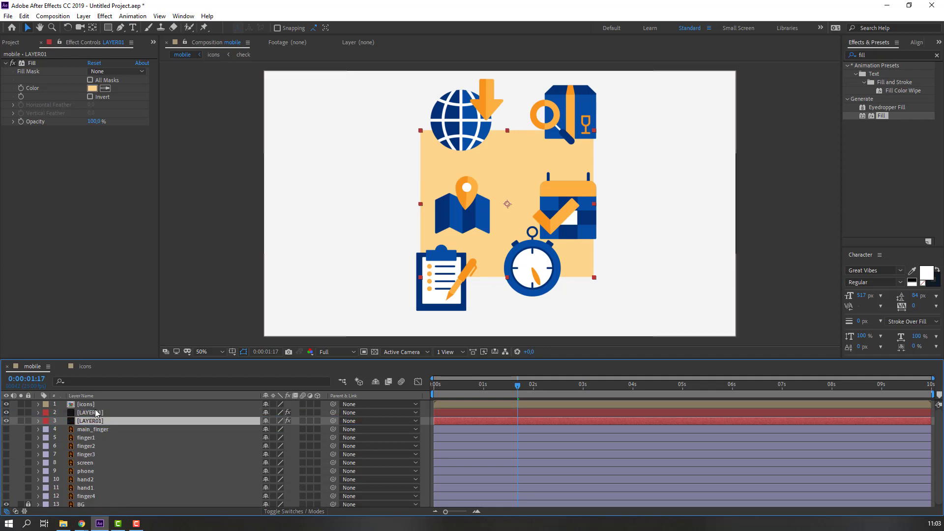
pyautogui.press('Return')
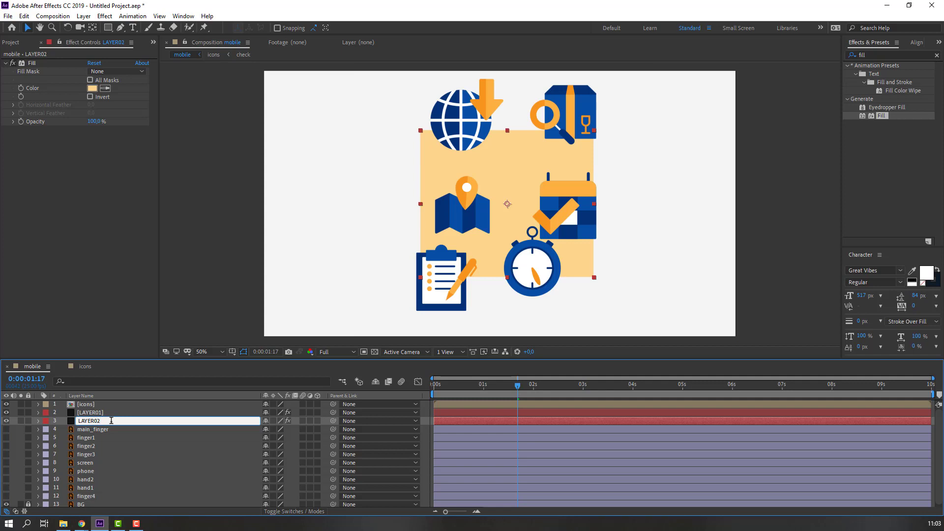
pyautogui.press('Return')
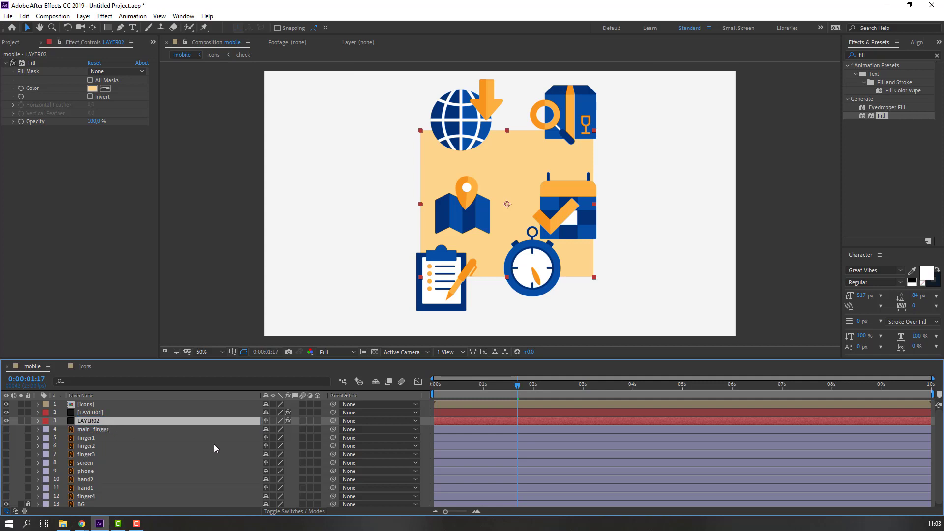
# Offset LAYER02 a few frames later in the timeline and set its Fill colour to pale cream FFECC6.
pyautogui.moveTo(445, 420); pyautogui.dragTo(448, 421)
pyautogui.click(92, 88)
pyautogui.moveTo(154, 320); pyautogui.dragTo(125, 318)
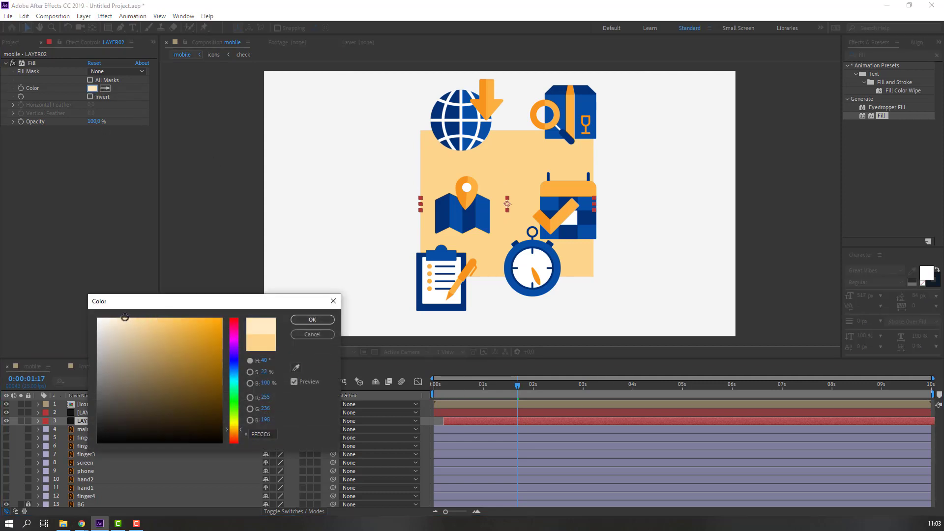
pyautogui.click(295, 323)
# Preview the two panels, move LAYER02 above LAYER01 in the layer stack and play the animation again.
pyautogui.press('space')
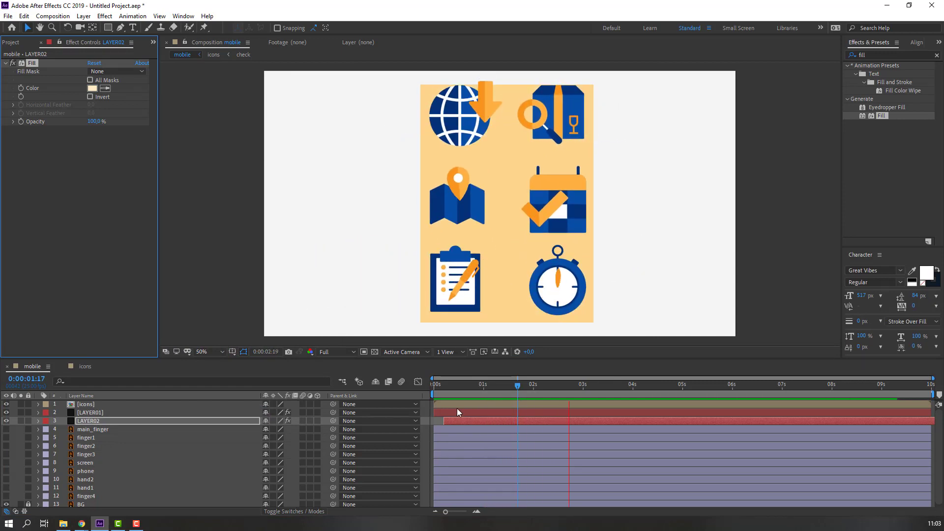
pyautogui.press('space')
pyautogui.moveTo(85, 423); pyautogui.dragTo(85, 412)
pyautogui.press('space')
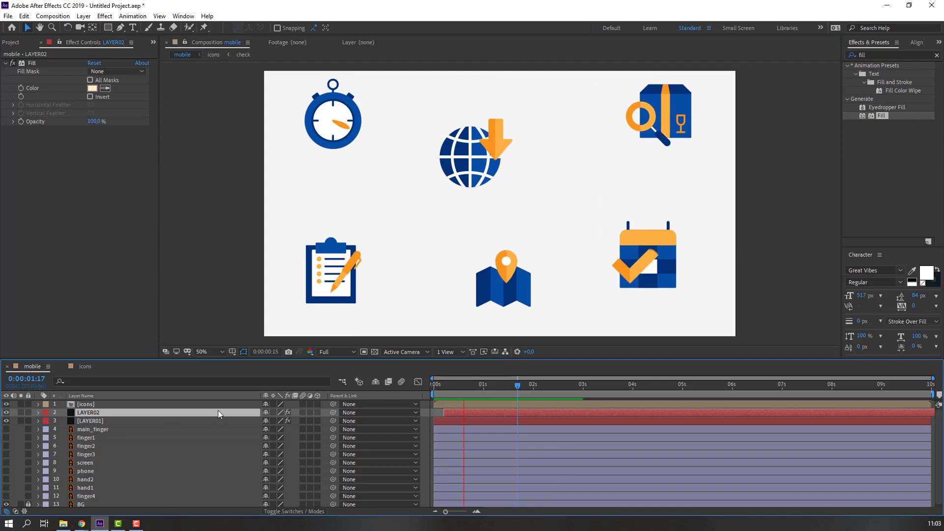
# Shift LAYER02 slightly earlier to shorten its delay behind LAYER01, and preview the overlapping panels.
pyautogui.moveTo(512, 385)
pyautogui.mouseDown()
pyautogui.moveTo(462, 385)
pyautogui.moveTo(518, 384)
pyautogui.mouseUp()
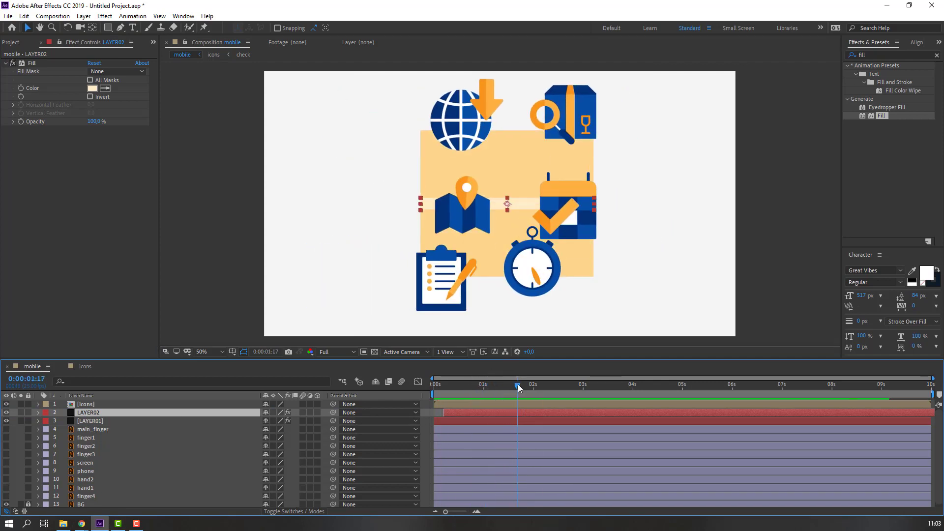
pyautogui.moveTo(454, 415); pyautogui.dragTo(450, 415)
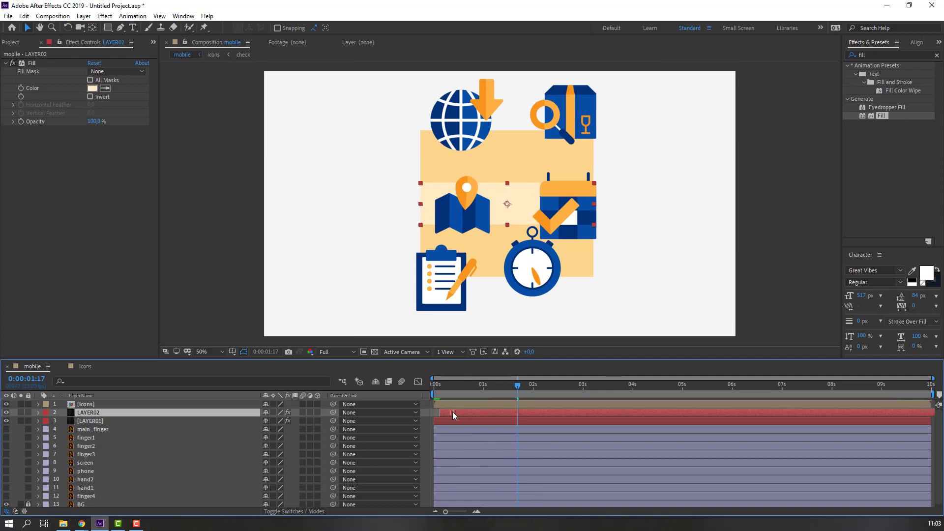
pyautogui.press('space')
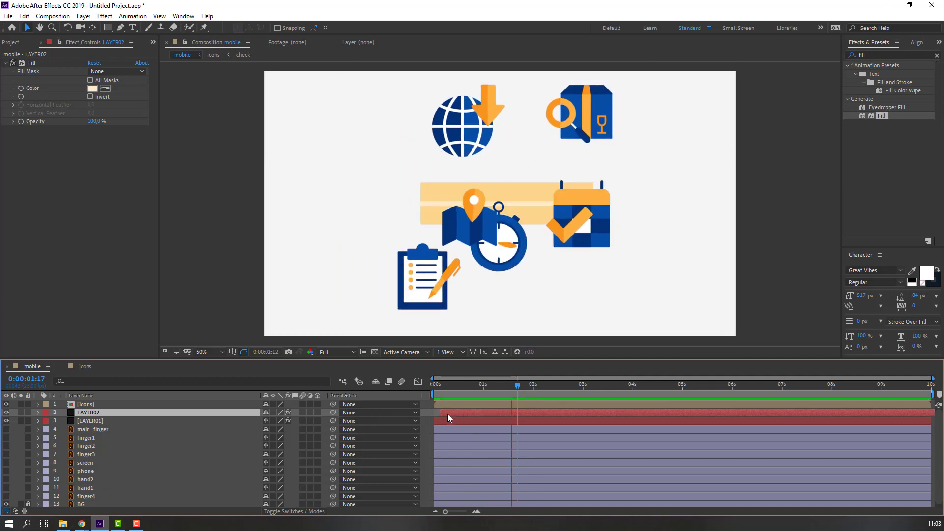
pyautogui.click(513, 384)
pyautogui.moveTo(513, 383)
pyautogui.mouseDown()
pyautogui.moveTo(502, 382)
pyautogui.moveTo(524, 386)
pyautogui.mouseUp()
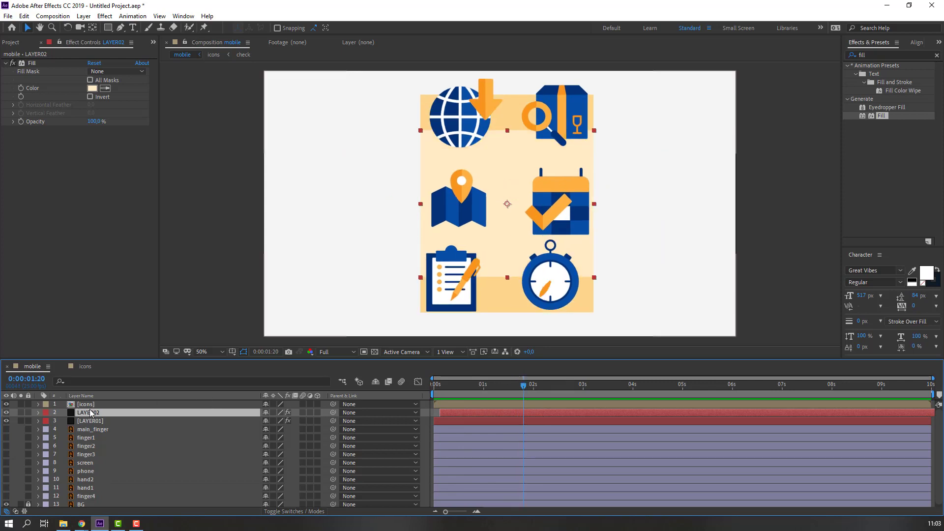
# Duplicate LAYER02 as LAYER03, offset it slightly later, set its Fill colour to off-white F7F2E8 and preview the result.
pyautogui.hotkey('ctrl', 'd')
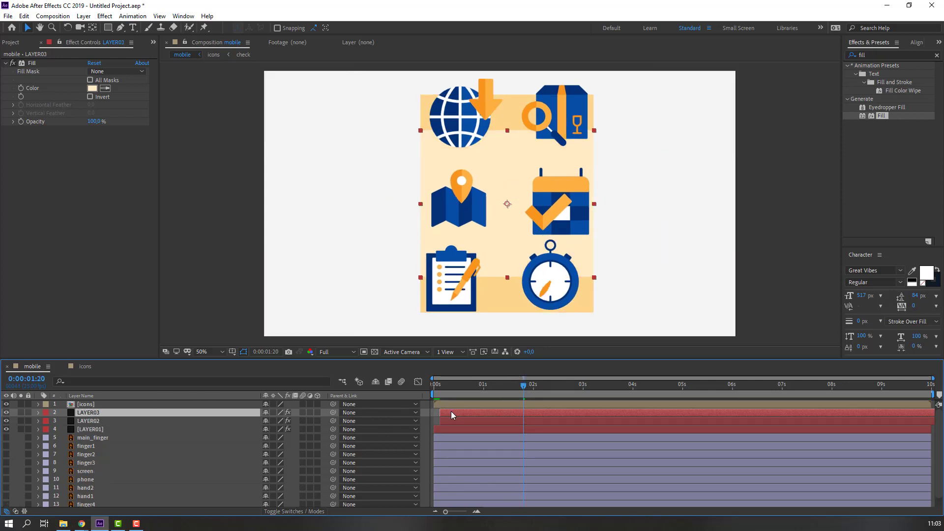
pyautogui.click(92, 88)
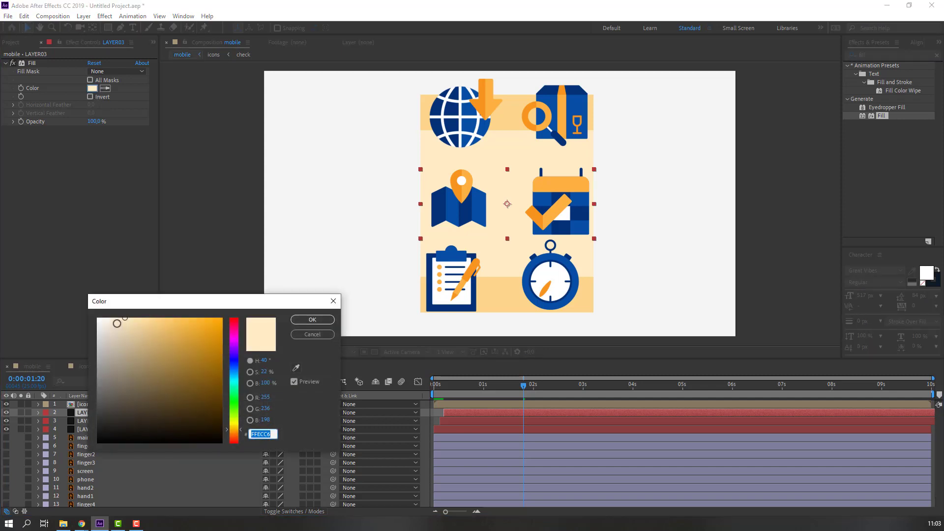
pyautogui.moveTo(117, 324); pyautogui.dragTo(104, 322)
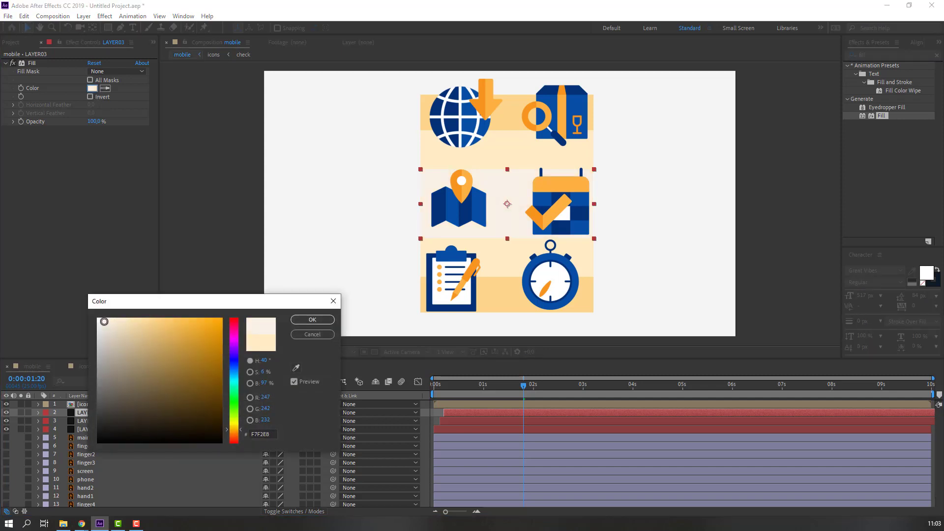
pyautogui.click(320, 323)
pyautogui.press('space')
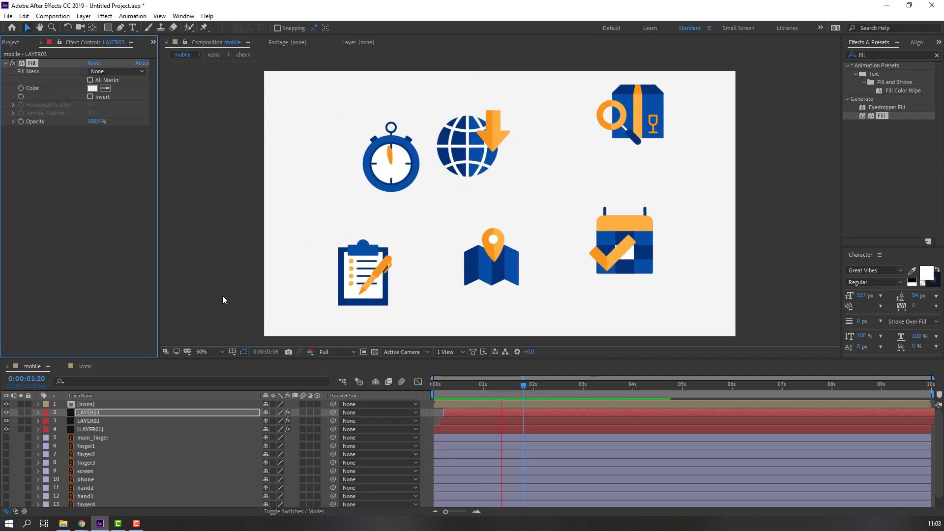
pyautogui.click(487, 385)
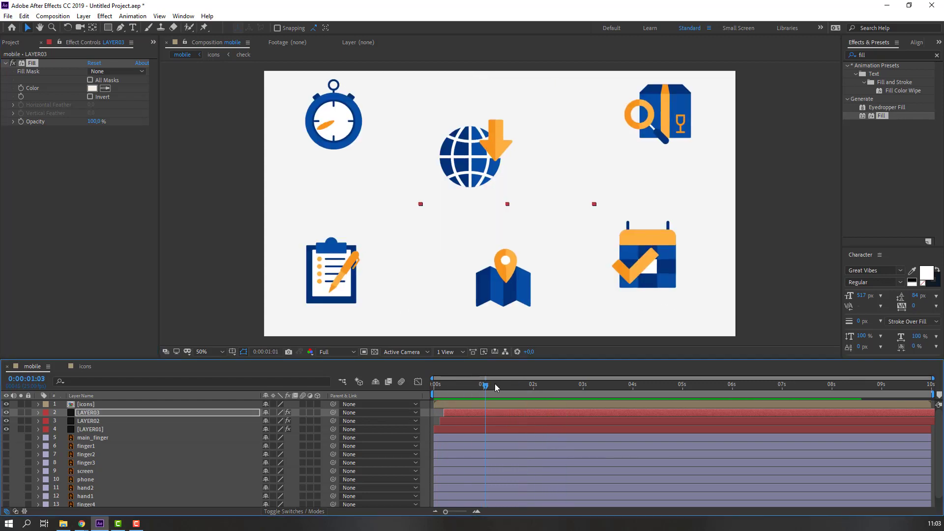
# Add a null object to the mobile composition and move it above the icons layer in the stack.
pyautogui.moveTo(495, 383); pyautogui.dragTo(552, 381)
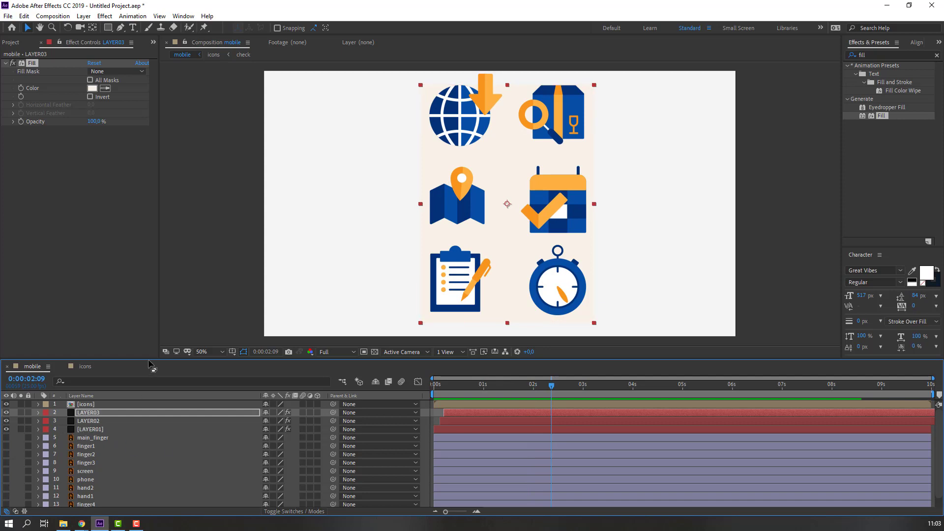
pyautogui.moveTo(149, 359); pyautogui.dragTo(149, 287)
pyautogui.rightClick(85, 472)
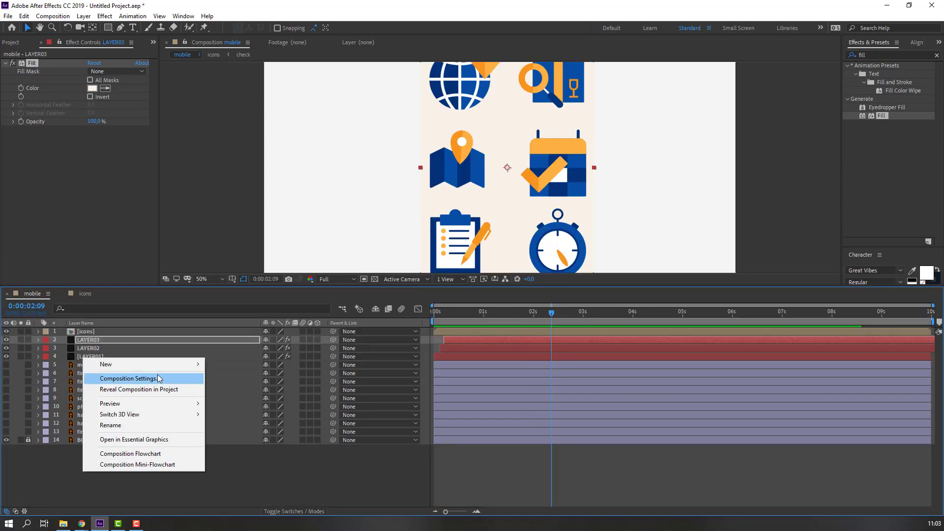
pyautogui.moveTo(162, 366)
pyautogui.click(231, 422)
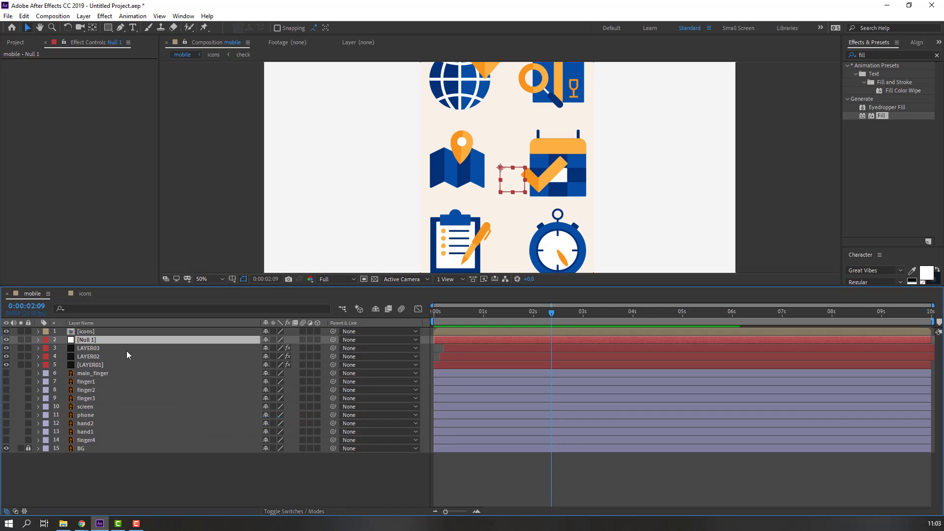
pyautogui.moveTo(84, 344); pyautogui.dragTo(84, 336)
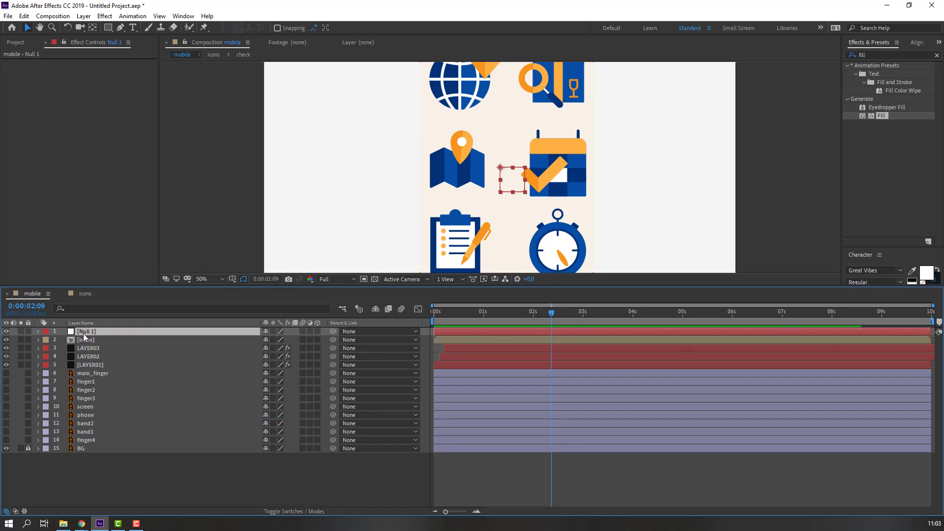
# Centre the null object's anchor point within its bounding box and return to the Selection tool.
pyautogui.click(92, 28)
pyautogui.doubleClick(93, 28)
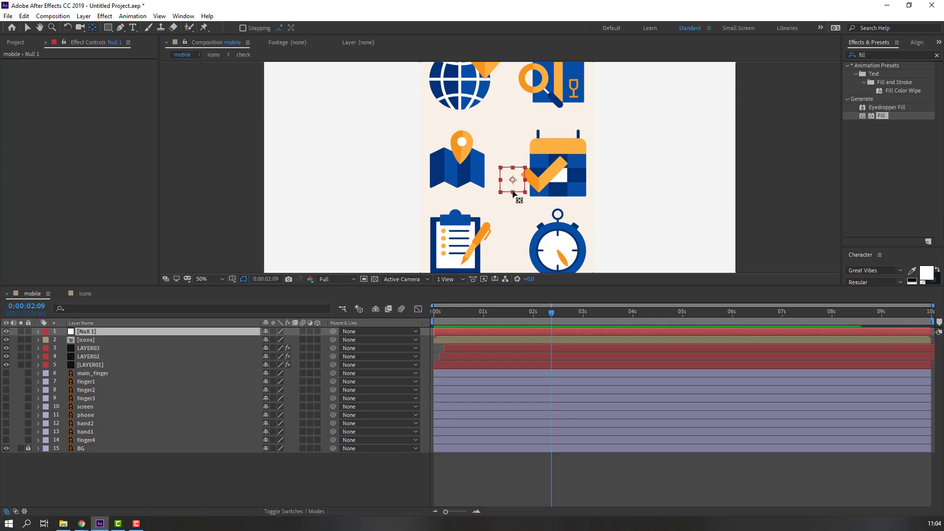
pyautogui.press('v')
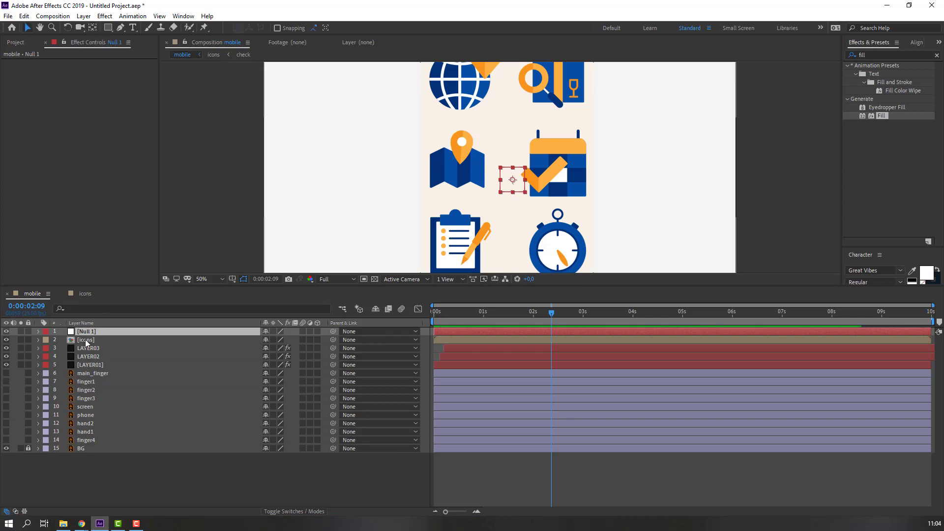
# Parent the icons, LAYER03, LAYER02 and LAYER01 layers to Null 1.
pyautogui.click(86, 342)
pyautogui.keyDown('shift'); pyautogui.click(98, 350); pyautogui.keyUp('shift')
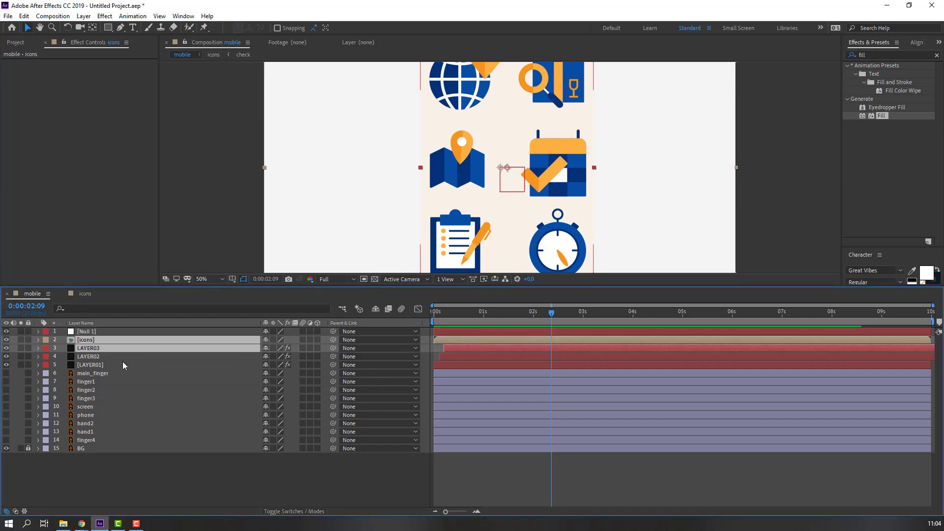
pyautogui.keyDown('shift'); pyautogui.click(99, 357); pyautogui.keyUp('shift')
pyautogui.keyDown('shift'); pyautogui.click(99, 366); pyautogui.keyUp('shift')
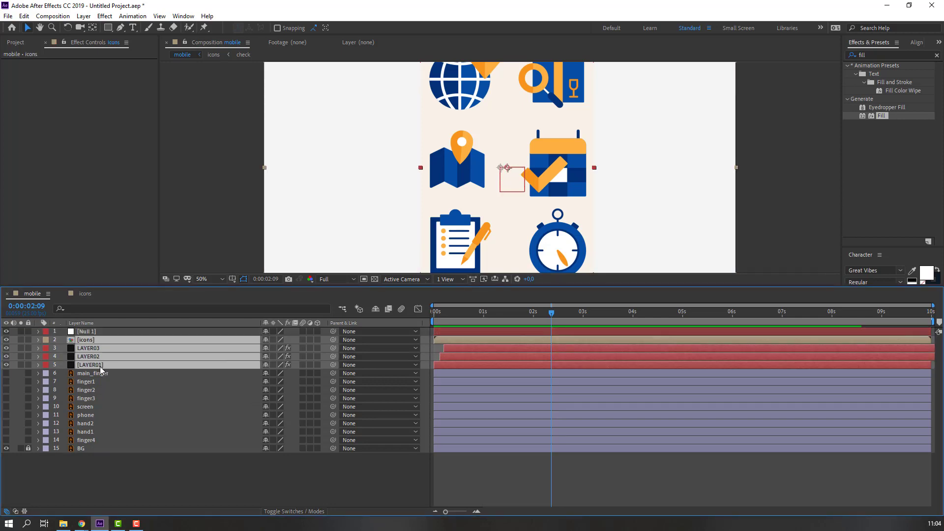
pyautogui.moveTo(333, 340); pyautogui.dragTo(83, 337)
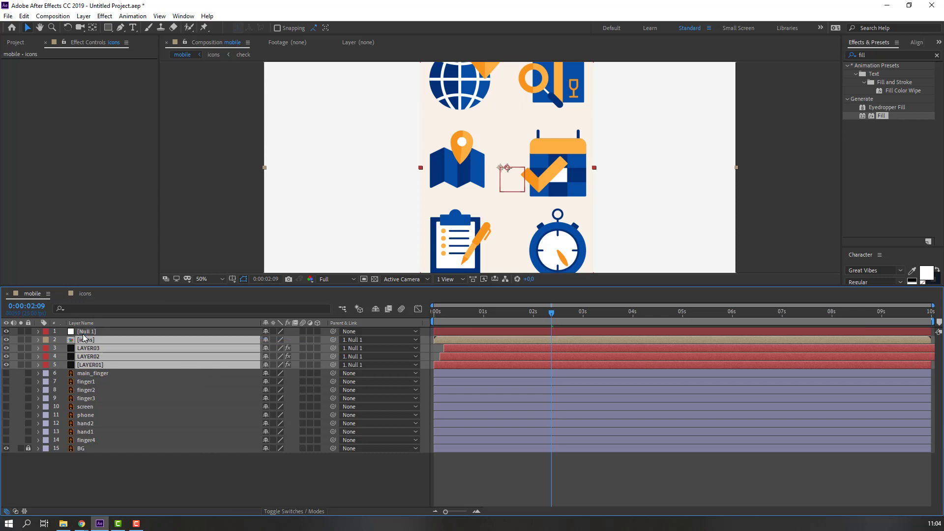
pyautogui.click(83, 334)
# Turn on the visibility of all the finger, screen, phone and hand layers from main_finger down to finger4.
pyautogui.scroll(-2, 445, 200)
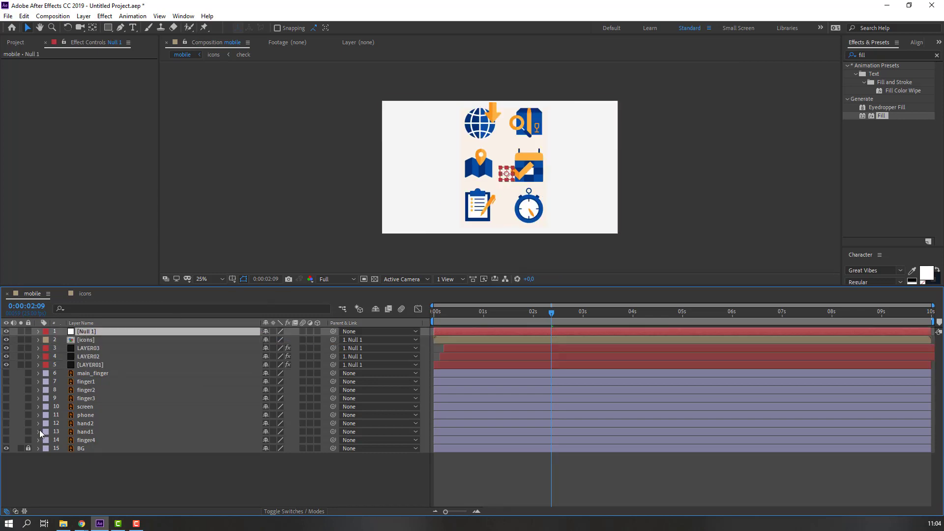
pyautogui.click(6, 374)
pyautogui.moveTo(6, 396); pyautogui.dragTo(7, 442)
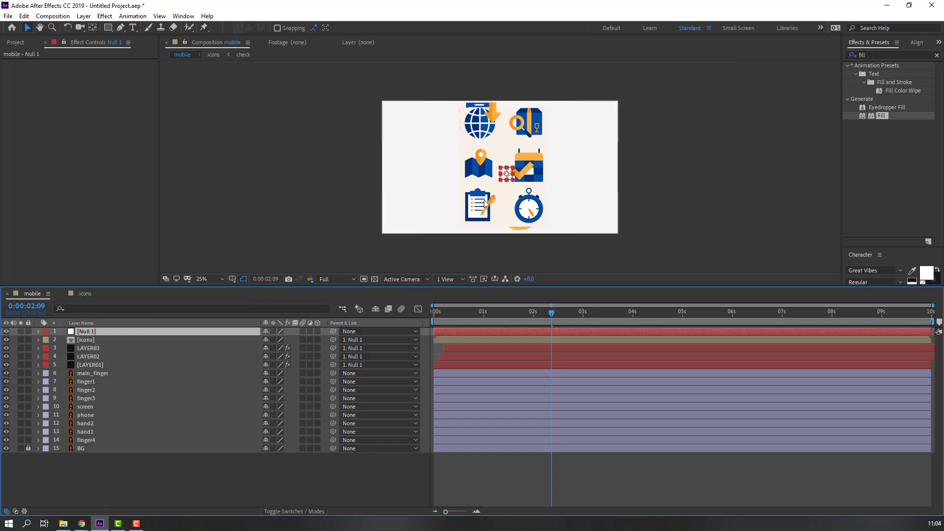
pyautogui.moveTo(7, 350)
pyautogui.mouseDown()
pyautogui.moveTo(6, 366)
pyautogui.moveTo(7, 349)
pyautogui.mouseUp()
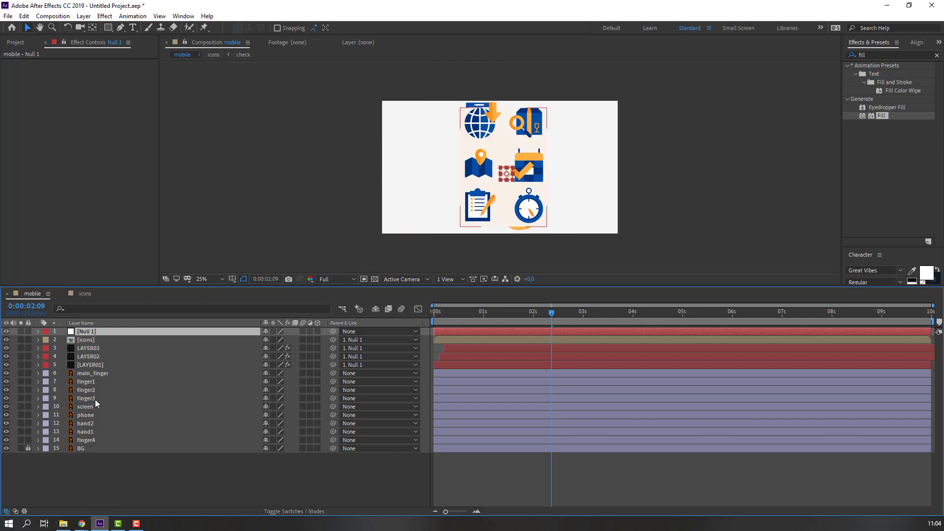
# Pre-compose the layers from main_finger down to finger4 into a composition named HAND, moving all attributes into it.
pyautogui.click(87, 441)
pyautogui.keyDown('shift'); pyautogui.click(93, 374); pyautogui.keyUp('shift')
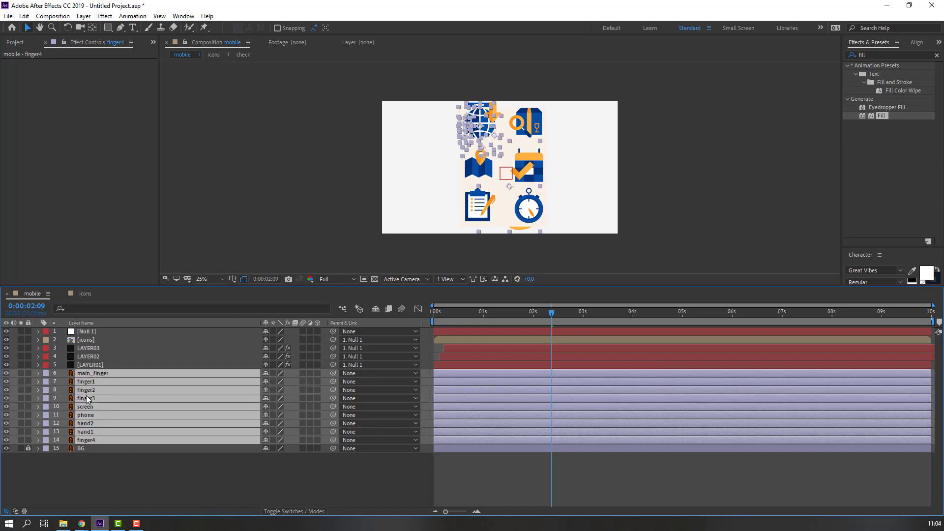
pyautogui.rightClick(88, 399)
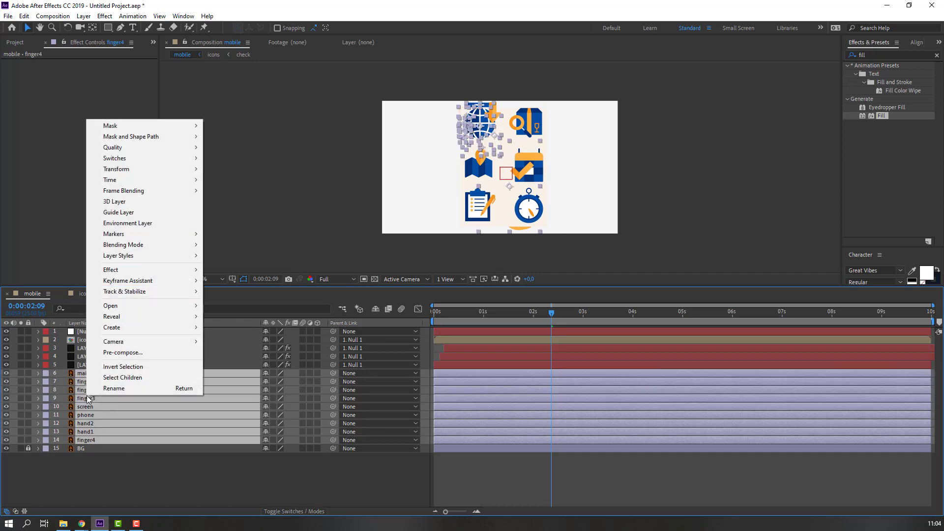
pyautogui.click(126, 353)
pyautogui.write('HAND')
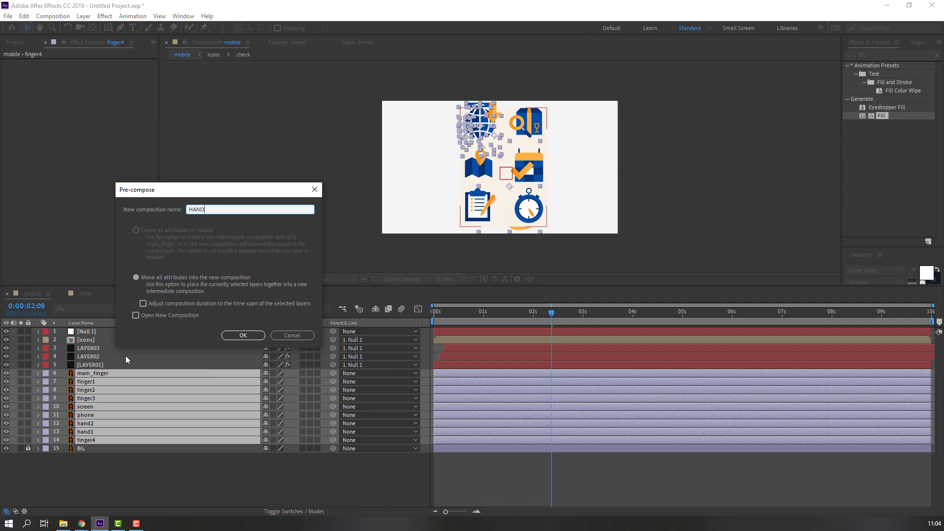
pyautogui.click(249, 335)
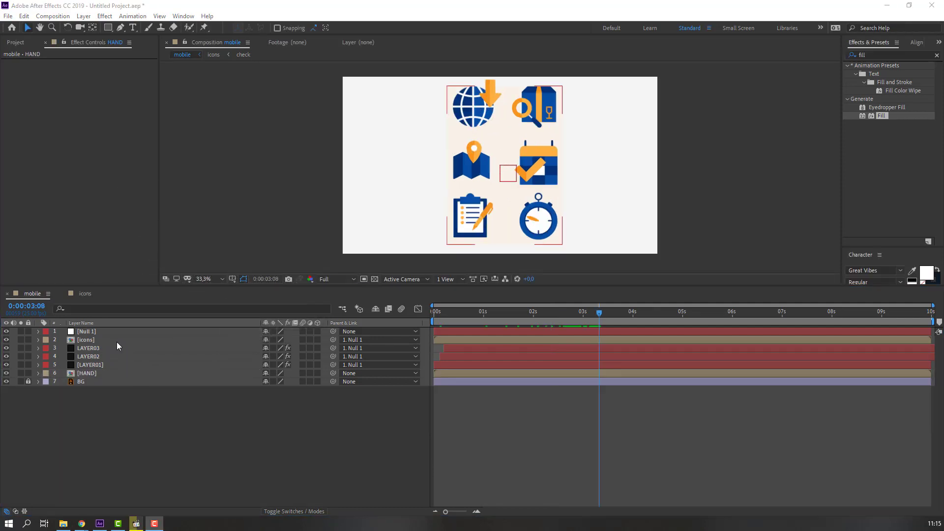
# Set starting Position and Scale keyframes on Null 1 at 0:00:02:16.
pyautogui.click(97, 332)
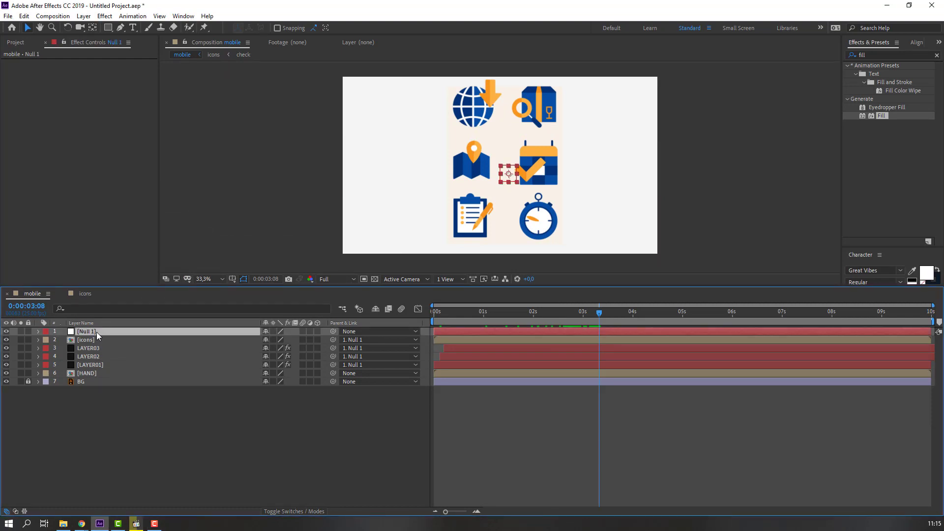
pyautogui.press('p')
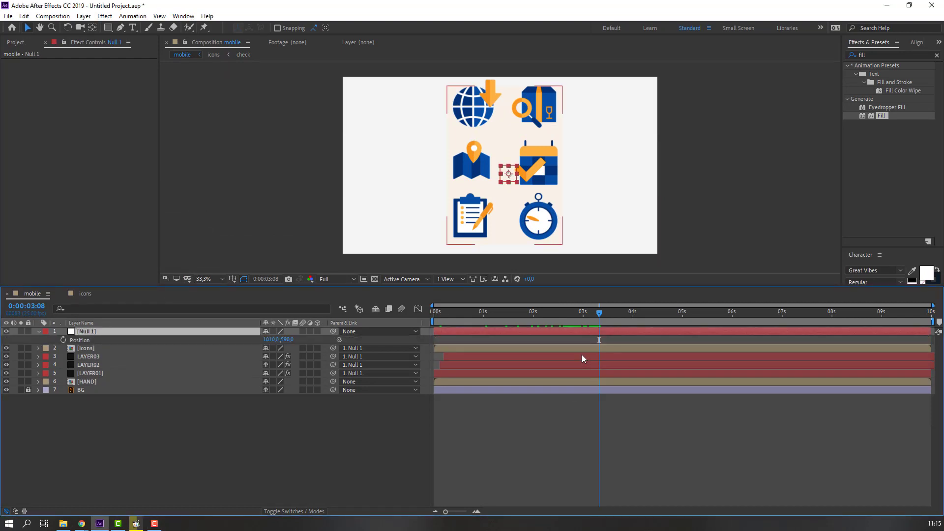
pyautogui.hotkey('shift', 's')
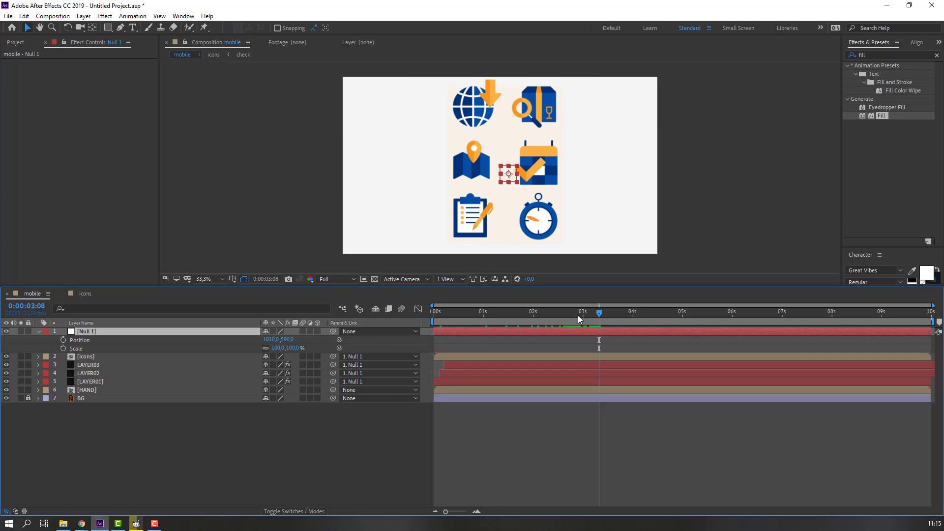
pyautogui.moveTo(578, 316)
pyautogui.mouseDown()
pyautogui.moveTo(524, 311)
pyautogui.moveTo(565, 314)
pyautogui.mouseUp()
pyautogui.click(62, 340)
pyautogui.click(63, 349)
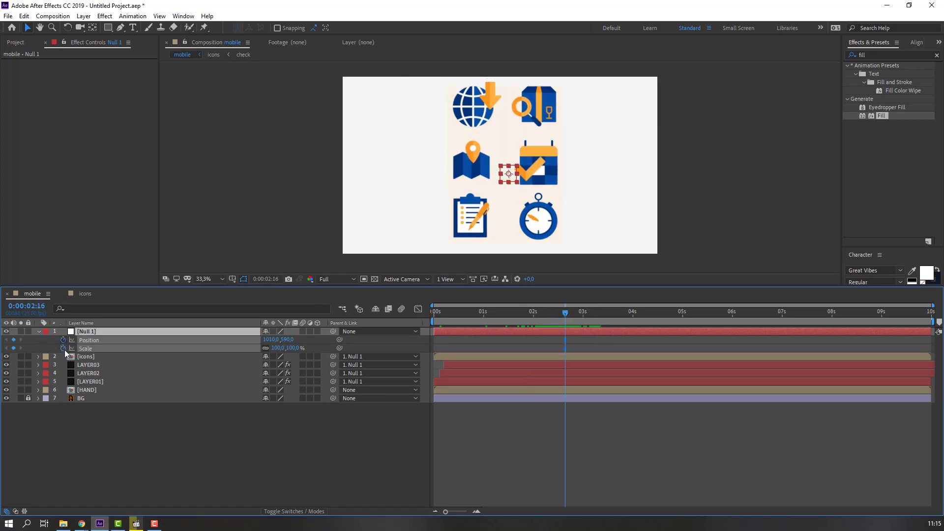
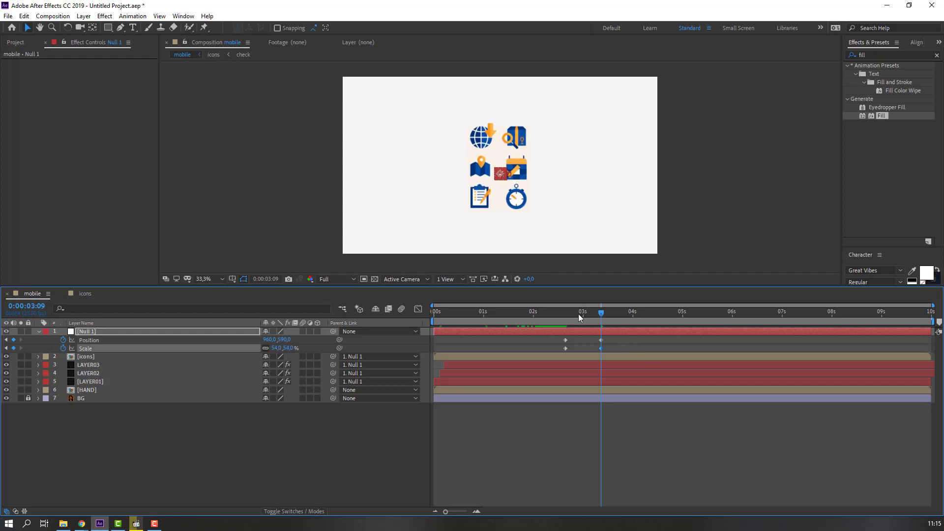
# Set starting Position and Scale keyframes on the HAND layer at 0:00:02:16.
pyautogui.moveTo(579, 318); pyautogui.dragTo(566, 318)
pyautogui.click(87, 391)
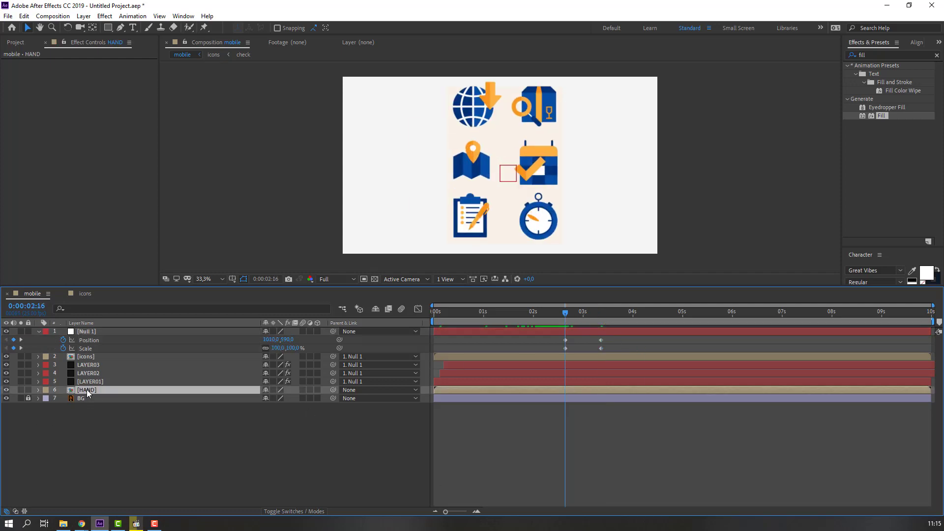
pyautogui.press('s')
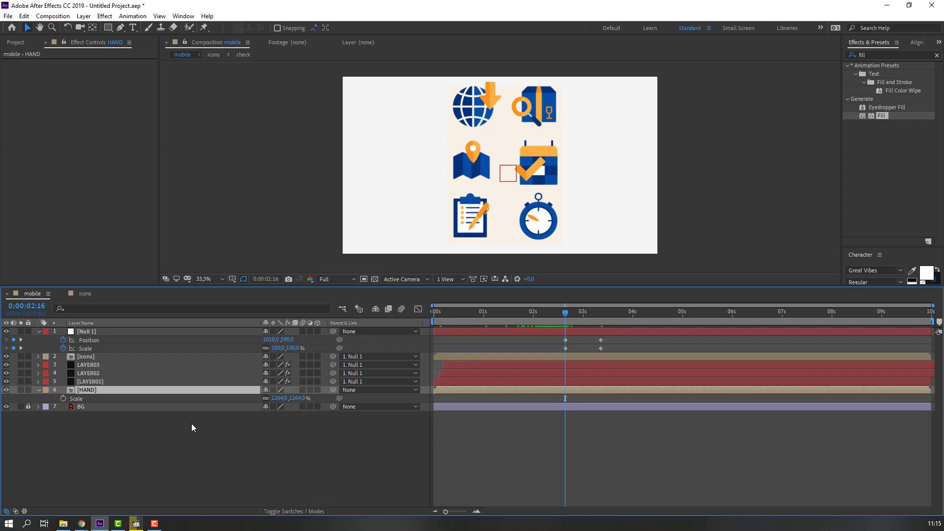
pyautogui.hotkey('shift', 'p')
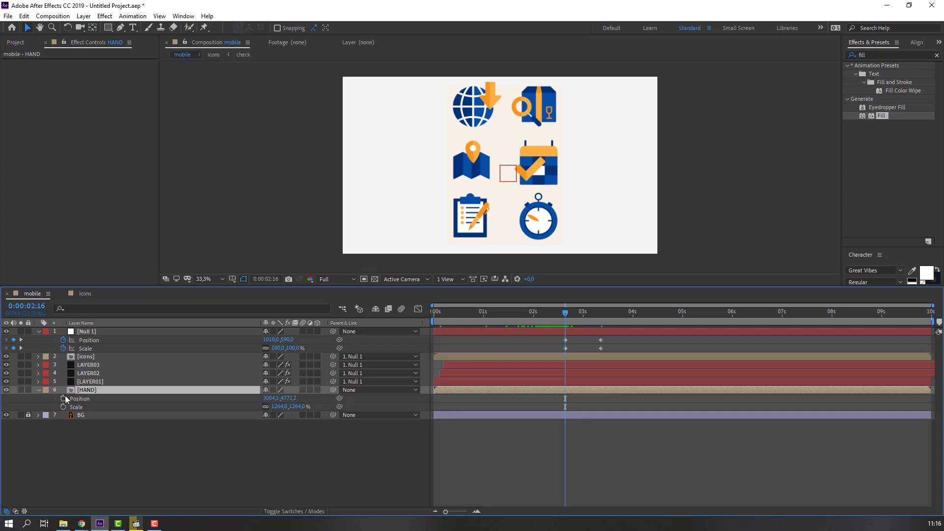
pyautogui.click(63, 399)
pyautogui.click(63, 407)
# At 0:00:03:08, scale the HAND layer down to 520% and move it up so the hand and phone surround the icons.
pyautogui.moveTo(581, 322); pyautogui.dragTo(599, 320)
pyautogui.click(285, 447)
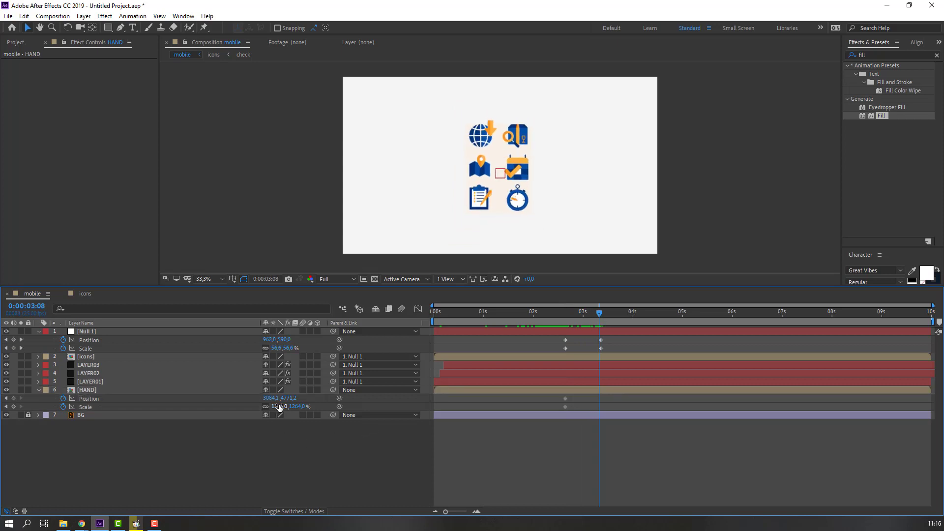
pyautogui.moveTo(278, 407); pyautogui.dragTo(260, 407)
pyautogui.scroll(-2, 543, 218)
pyautogui.scroll(-1, 552, 267)
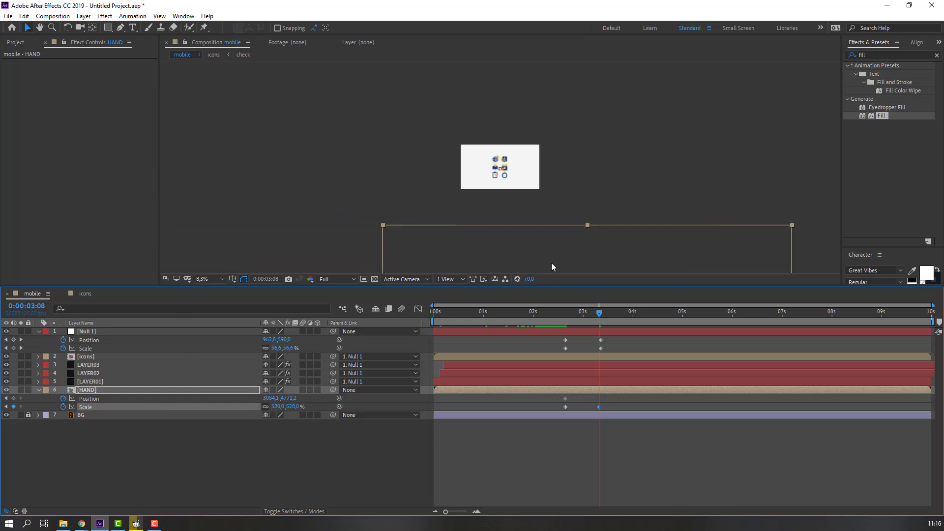
pyautogui.moveTo(551, 267); pyautogui.dragTo(500, 171)
pyautogui.scroll(1, 497, 182)
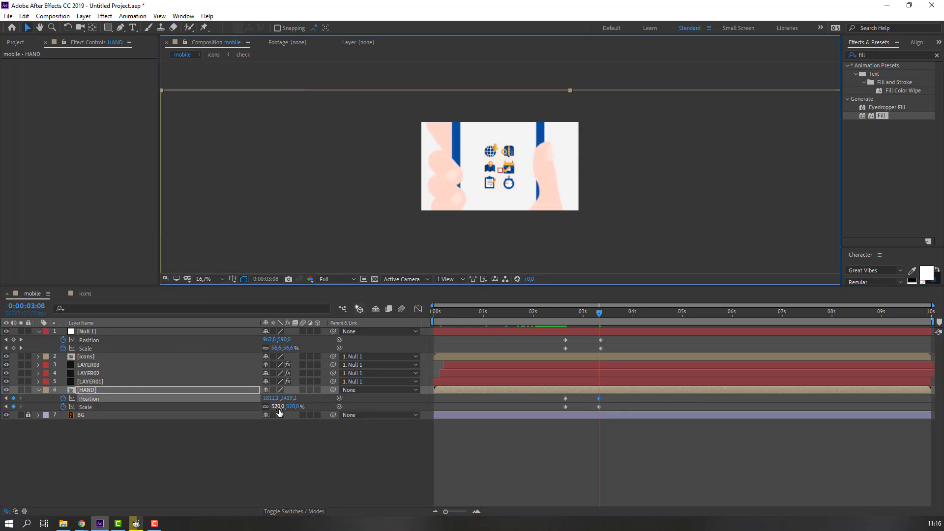
# Reduce the HAND layer's scale to 241% and reposition it so the phone screen frames the icon grid.
pyautogui.moveTo(278, 407); pyautogui.dragTo(194, 407)
pyautogui.moveTo(514, 231); pyautogui.dragTo(493, 191)
pyautogui.moveTo(280, 410); pyautogui.dragTo(273, 410)
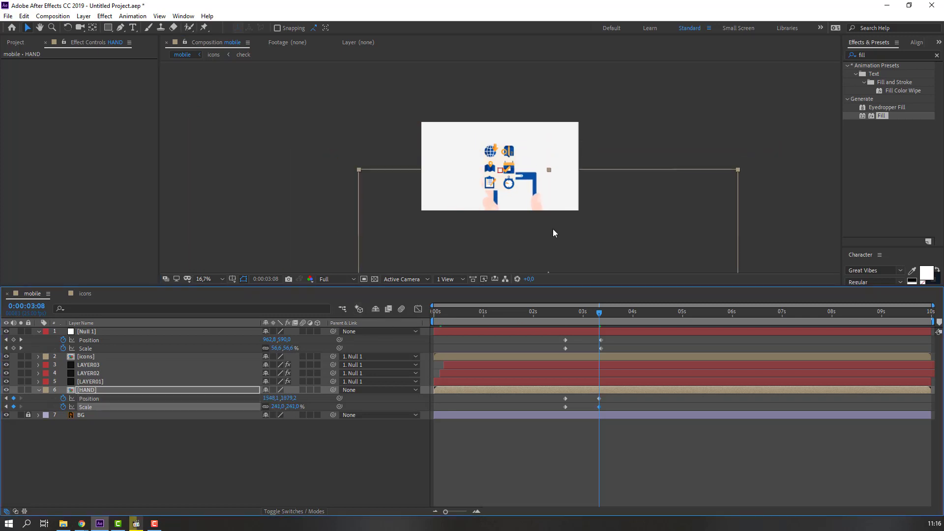
pyautogui.moveTo(553, 229); pyautogui.dragTo(529, 192)
pyautogui.press('.')
pyautogui.press('.')
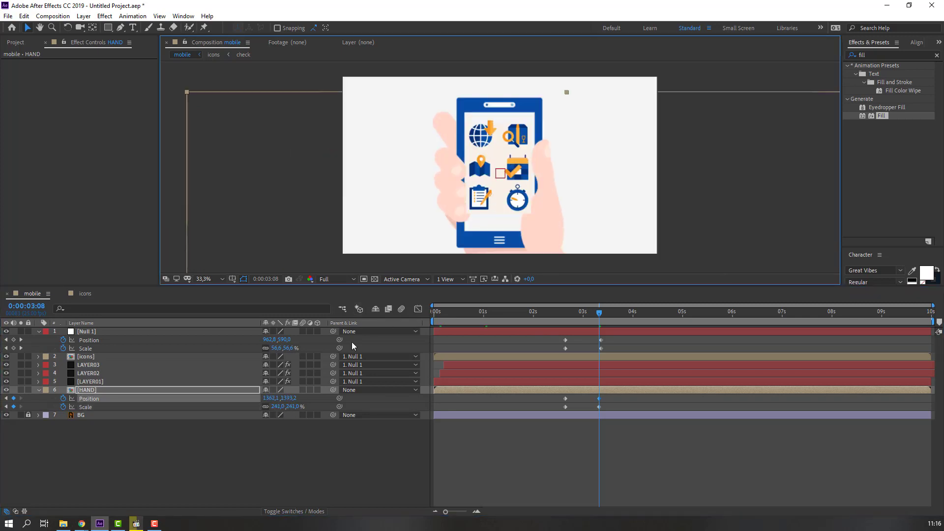
pyautogui.scroll(-2, 565, 183)
pyautogui.scroll(2, 566, 194)
# Shift HAND's ending Position and Scale keyframes to 0:00:03:09, in line with the Null 1 keyframes.
pyautogui.click(601, 317)
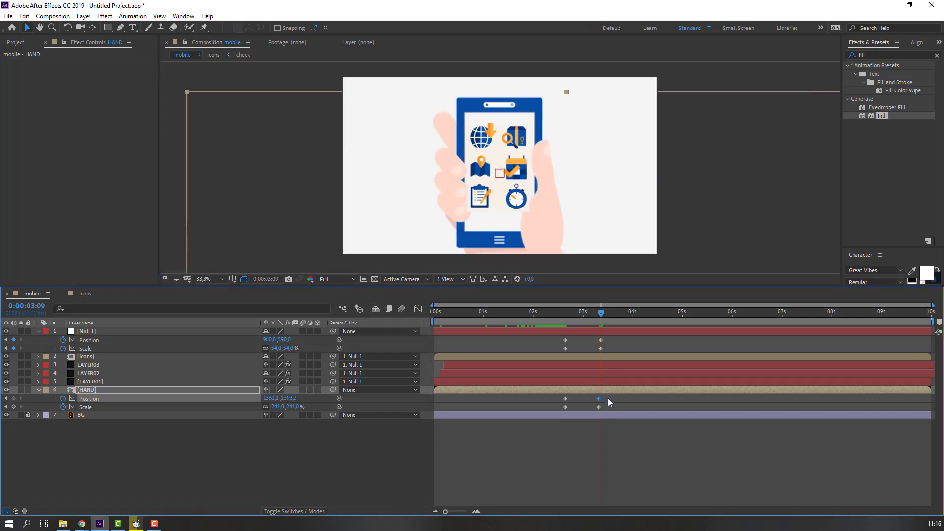
pyautogui.keyDown('shift'); pyautogui.click(599, 407); pyautogui.keyUp('shift')
pyautogui.click(252, 468)
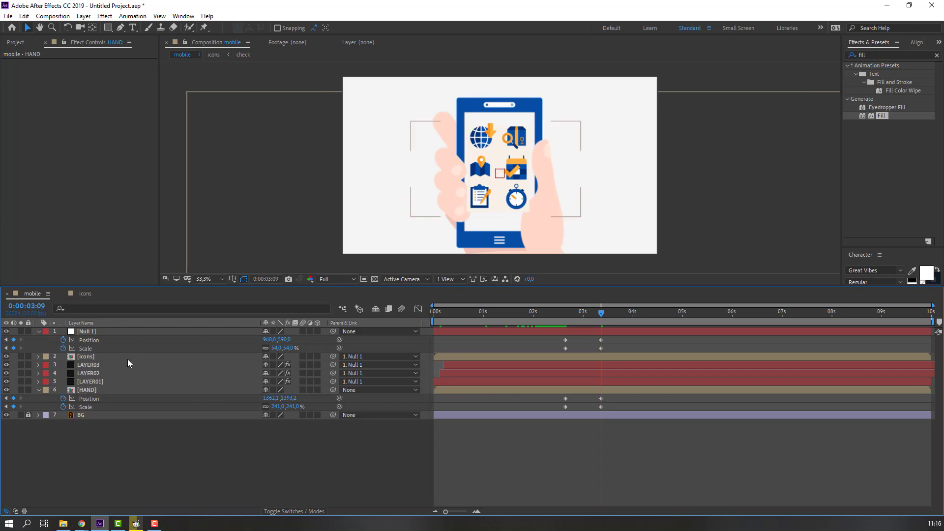
# At 0:00:03:09, scale Null 1 to 25% and HAND to 119%, repositioning HAND so the phone screen frames the icons.
pyautogui.moveTo(277, 349); pyautogui.dragTo(259, 348)
pyautogui.click(259, 438)
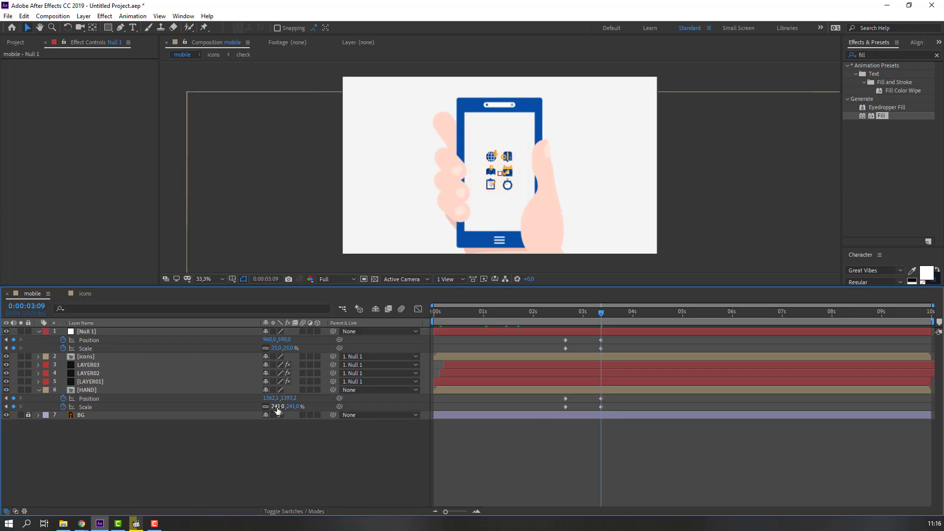
pyautogui.moveTo(275, 406); pyautogui.dragTo(234, 406)
pyautogui.moveTo(526, 235); pyautogui.dragTo(490, 173)
pyautogui.moveTo(279, 407); pyautogui.dragTo(255, 407)
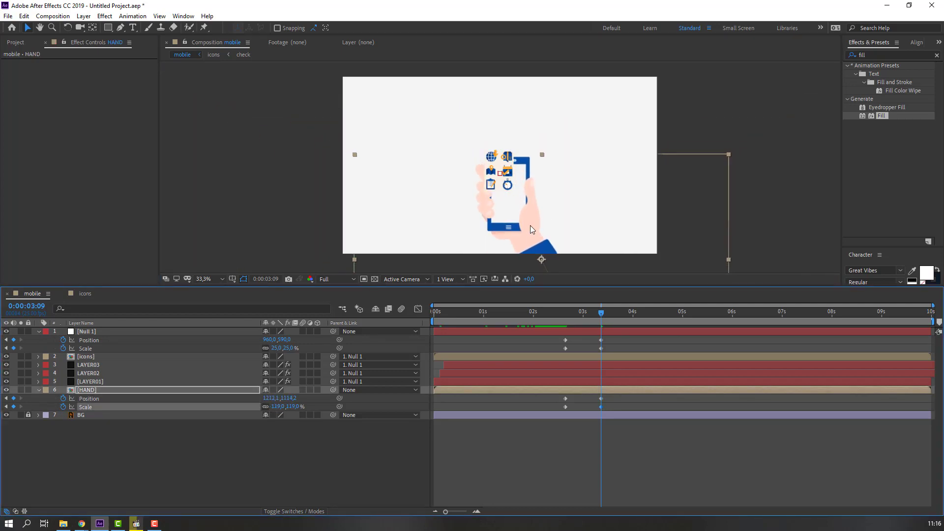
pyautogui.moveTo(530, 225); pyautogui.dragTo(520, 202)
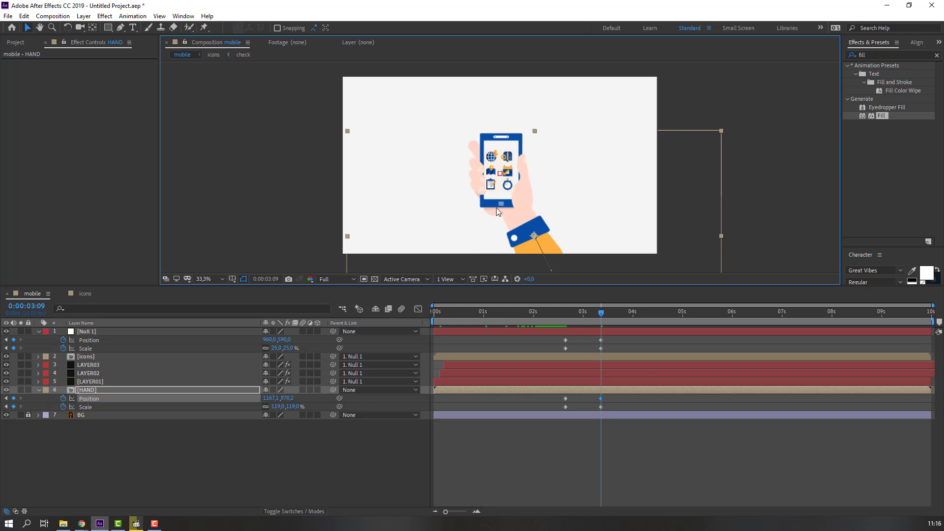
# Raise the icons and phone together, setting Null 1's vertical position to 436 and HAND's to 819.2, and fit the composition view.
pyautogui.moveTo(284, 339); pyautogui.dragTo(278, 339)
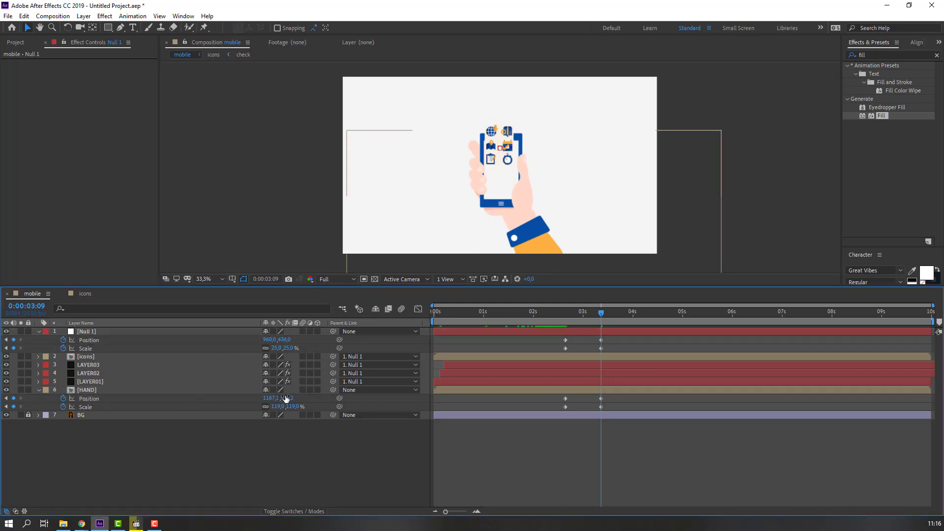
pyautogui.moveTo(286, 399); pyautogui.dragTo(248, 366)
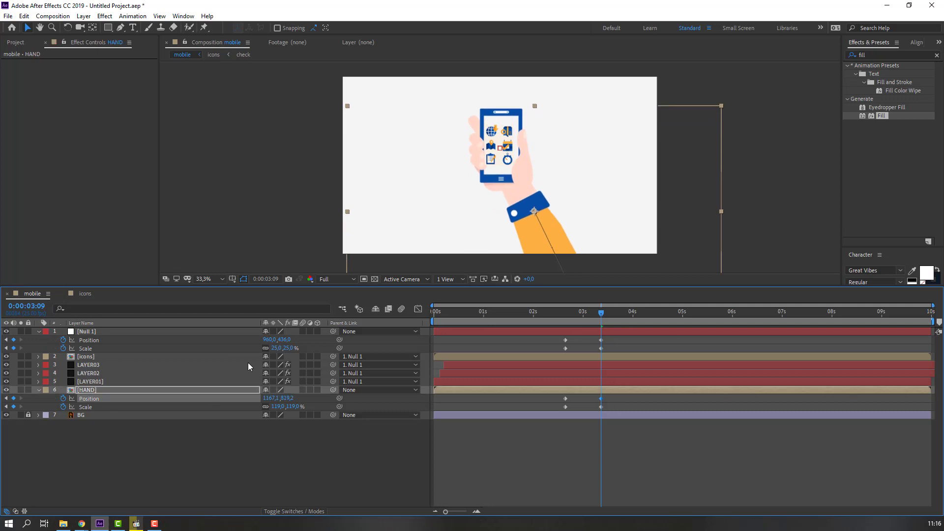
pyautogui.click(213, 283)
pyautogui.click(209, 309)
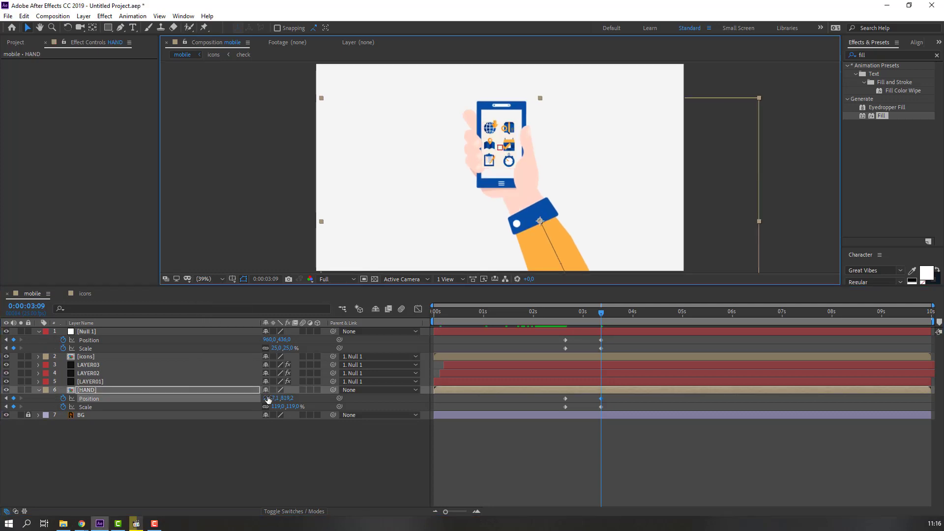
# Apply Easy Ease to all Position and Scale keyframes of Null 1 and HAND.
pyautogui.moveTo(559, 310); pyautogui.dragTo(563, 413)
pyautogui.rightClick(566, 411)
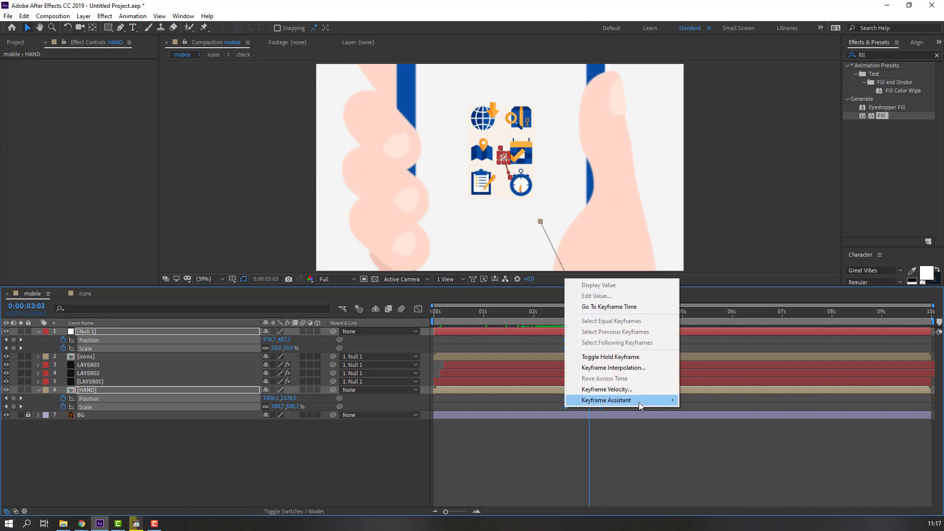
pyautogui.moveTo(640, 401)
pyautogui.click(723, 430)
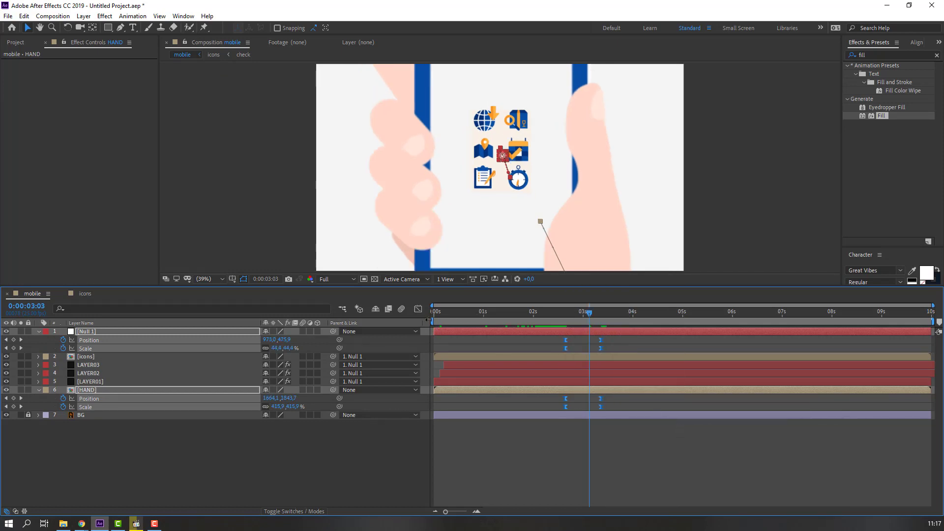
# Trim the work area's start to shortly after 2 seconds and preview the zoom-out animation.
pyautogui.moveTo(428, 320); pyautogui.dragTo(528, 326)
pyautogui.press('space')
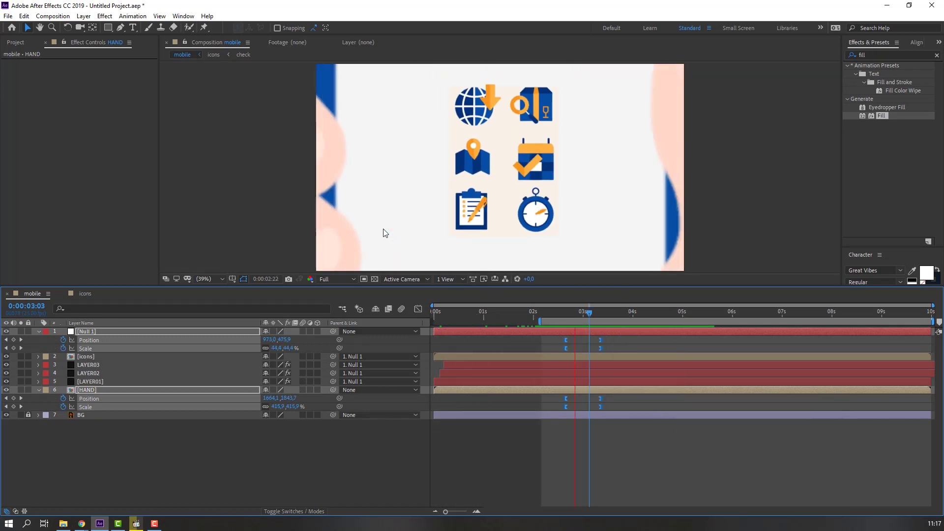
pyautogui.press('space')
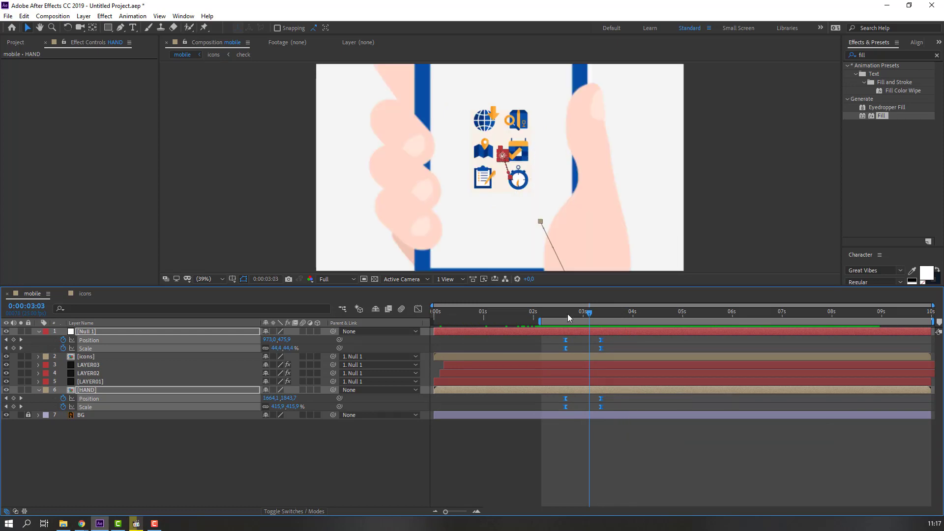
# Adjust the easing handles of the Null 1 and HAND keyframes in the Graph Editor for a sharper mid-move speed peak.
pyautogui.moveTo(568, 313); pyautogui.dragTo(585, 314)
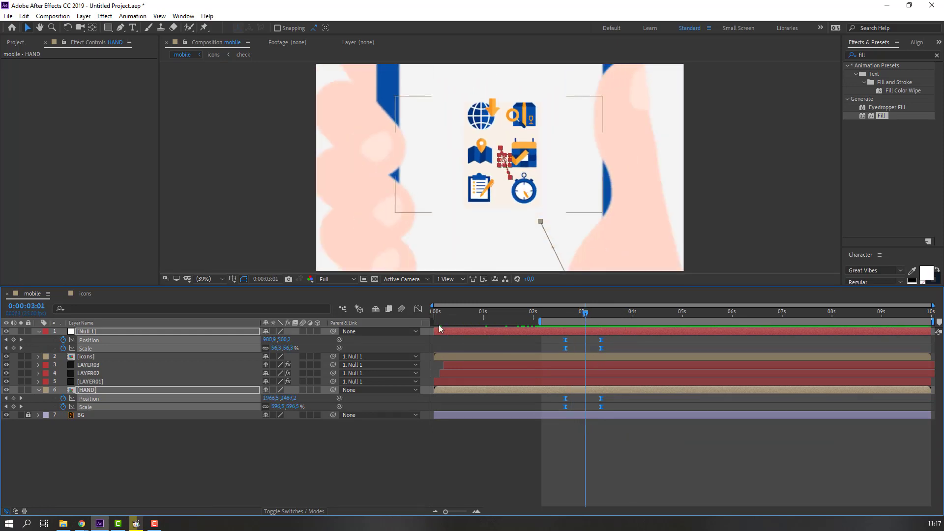
pyautogui.click(418, 310)
pyautogui.scroll(5, 577, 441)
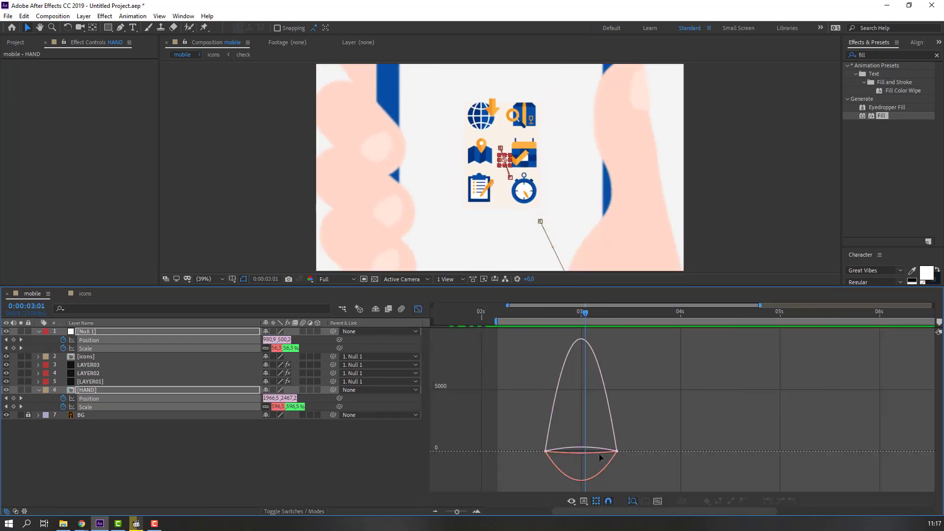
pyautogui.moveTo(495, 441); pyautogui.dragTo(549, 452)
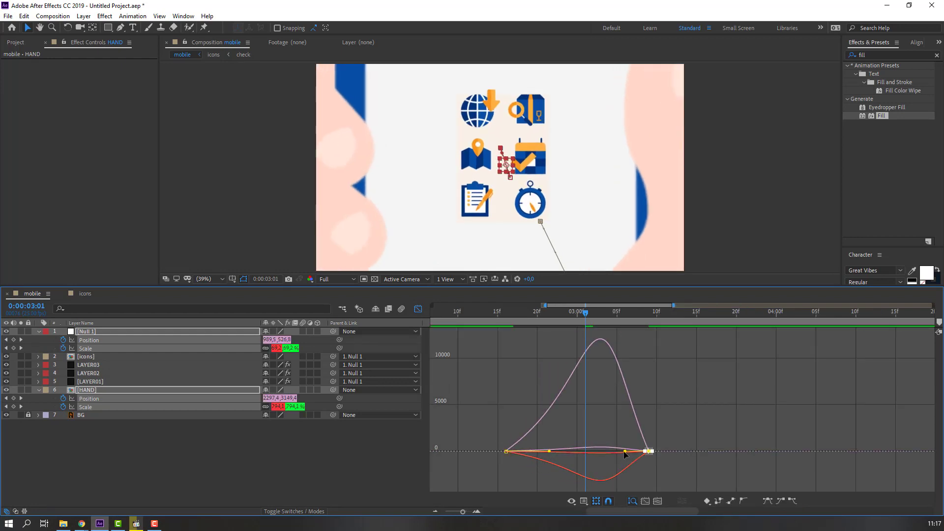
pyautogui.scroll(-5, 618, 448)
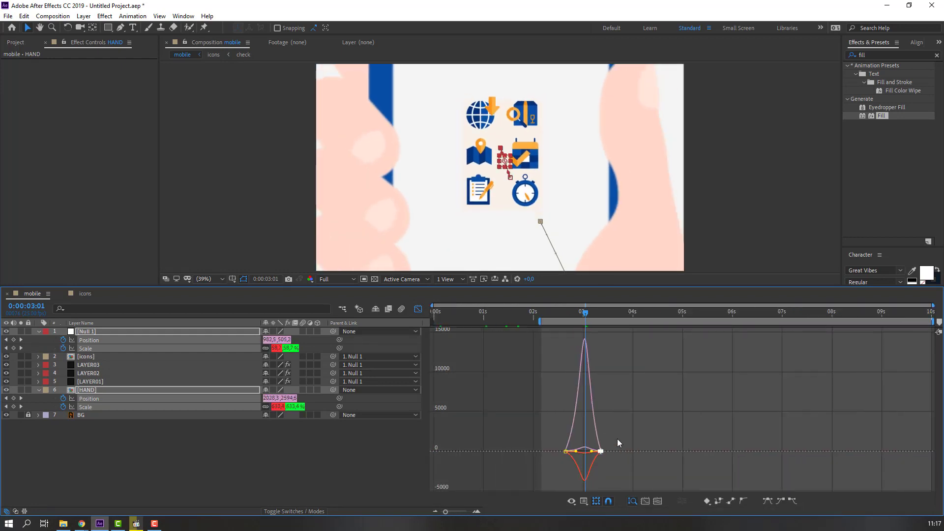
pyautogui.click(418, 309)
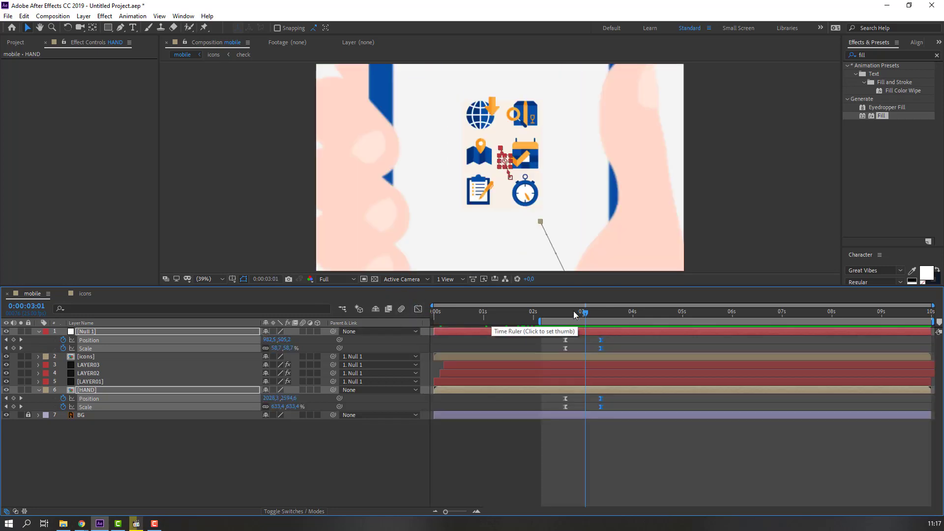
# Enable motion blur for every layer from Null 1 down to HAND and for the composition, and preview the result.
pyautogui.click(589, 313)
pyautogui.moveTo(80, 460); pyautogui.dragTo(97, 332)
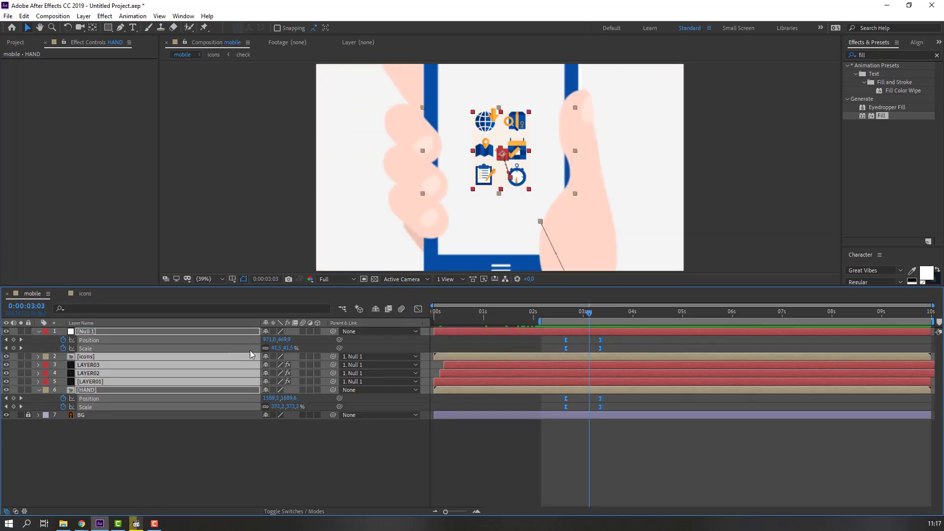
pyautogui.click(303, 331)
pyautogui.click(400, 310)
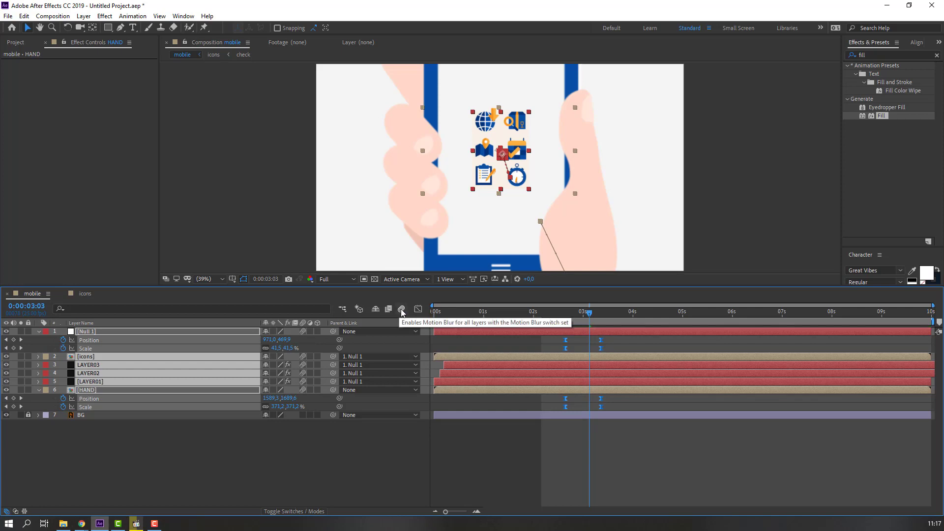
pyautogui.press('space')
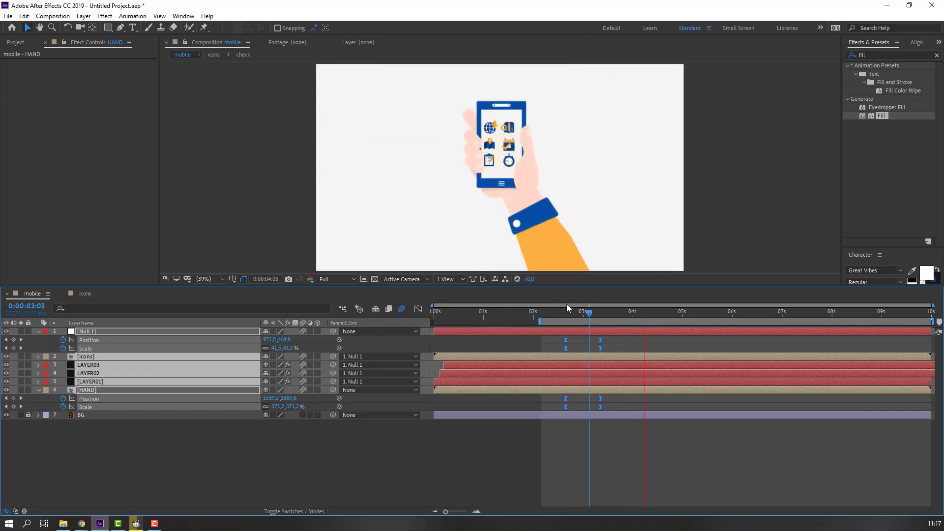
# Keyframe the opacity of LAYER01, LAYER02 and LAYER03 from 100% at 0:00:02:22 to 0% at 0:00:03:04.
pyautogui.moveTo(589, 313); pyautogui.dragTo(577, 316)
pyautogui.click(130, 483)
pyautogui.click(88, 382)
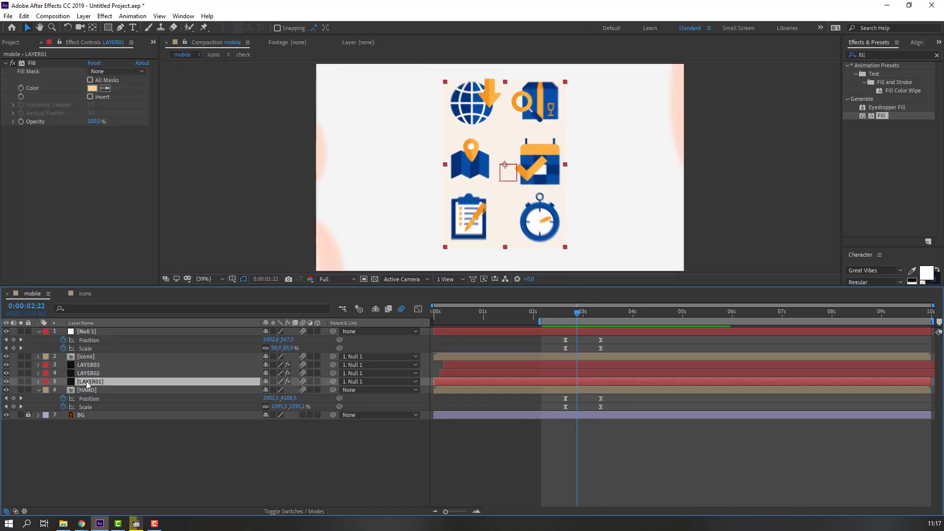
pyautogui.keyDown('ctrl'); pyautogui.click(96, 366); pyautogui.keyUp('ctrl')
pyautogui.keyDown('ctrl'); pyautogui.click(93, 374); pyautogui.keyUp('ctrl')
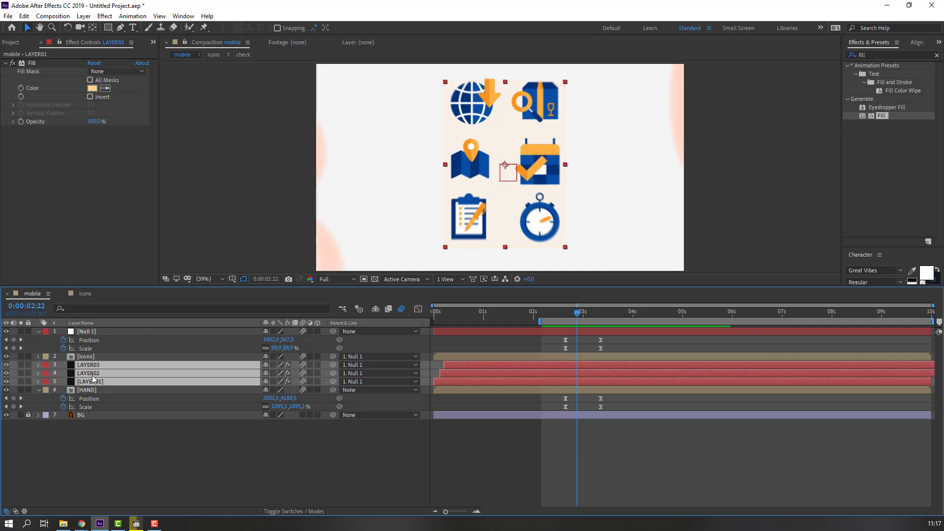
pyautogui.press('t')
pyautogui.click(77, 389)
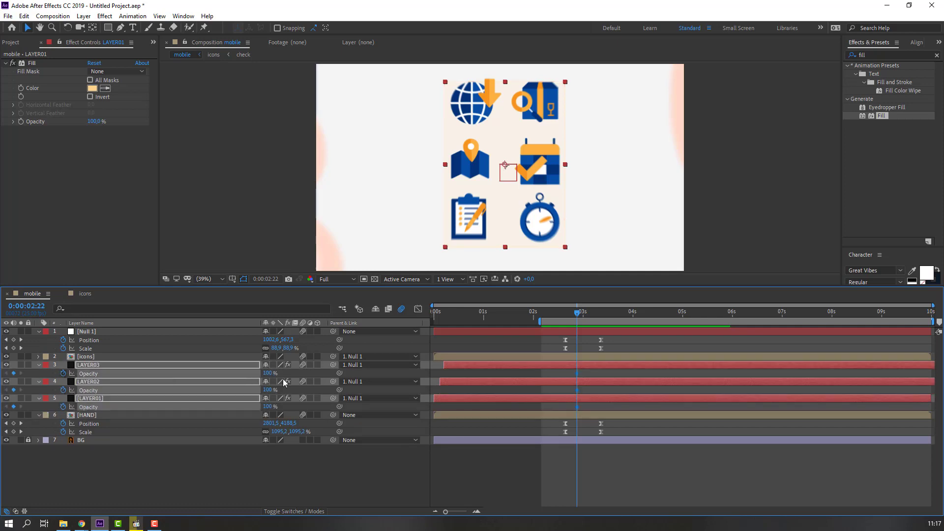
pyautogui.moveTo(583, 316); pyautogui.dragTo(594, 316)
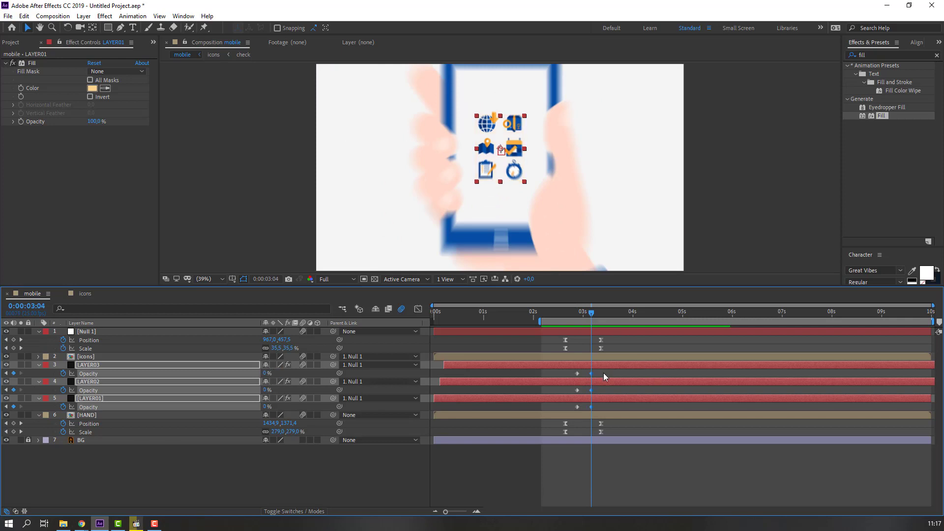
# Apply Easy Ease to the opacity keyframes of LAYER01, LAYER02 and LAYER03 and preview the fade.
pyautogui.moveTo(603, 373); pyautogui.dragTo(580, 411)
pyautogui.rightClick(577, 409)
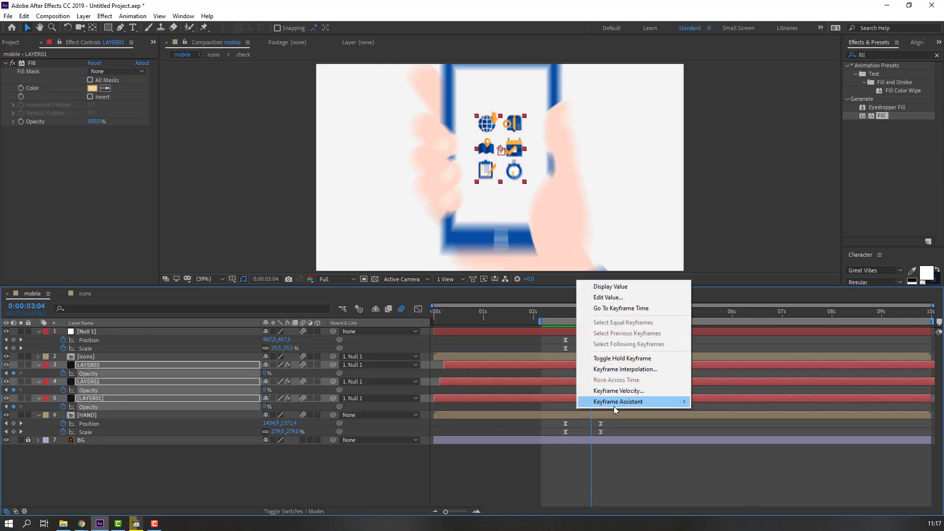
pyautogui.moveTo(635, 399)
pyautogui.click(715, 425)
pyautogui.press('space')
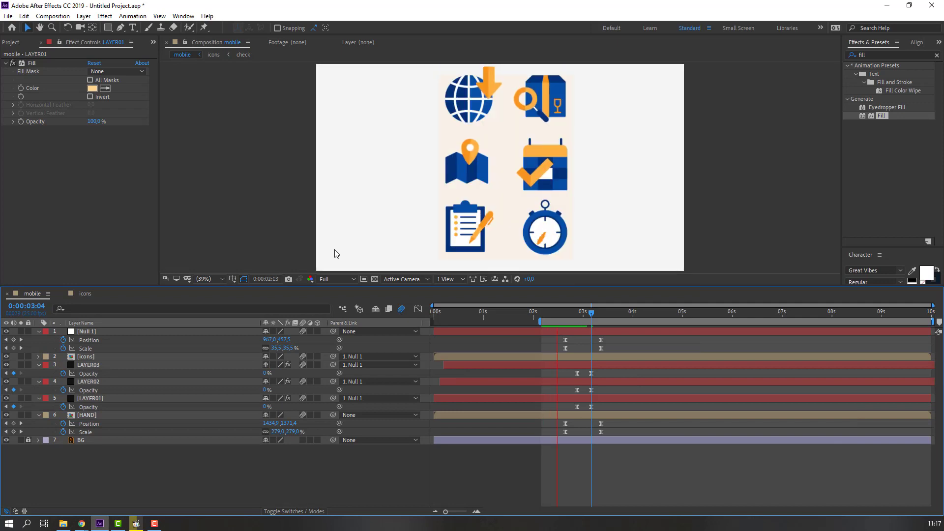
pyautogui.press('space')
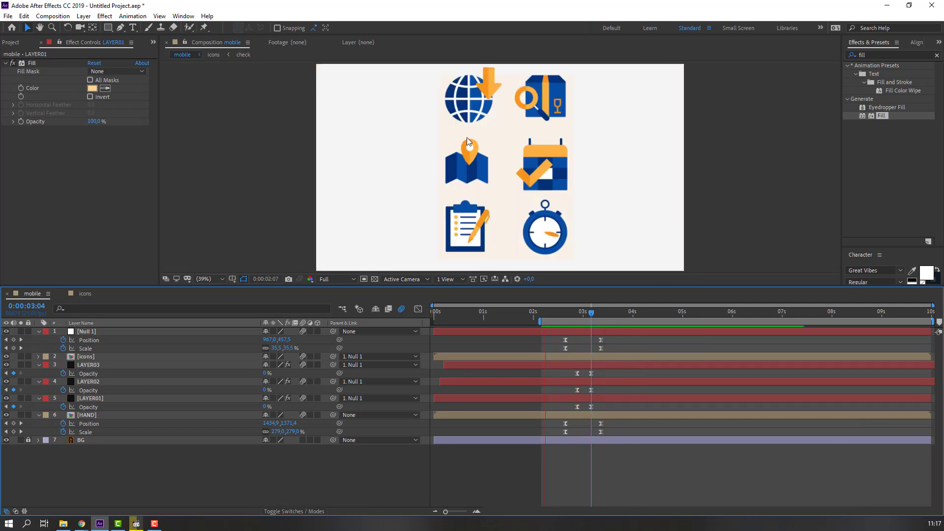
# Nudge the icons layer slightly to the right to centre it on the phone screen at 0:00:03:09, and preview the move.
pyautogui.scroll(2, 467, 137)
pyautogui.scroll(-1, 494, 211)
pyautogui.press('space')
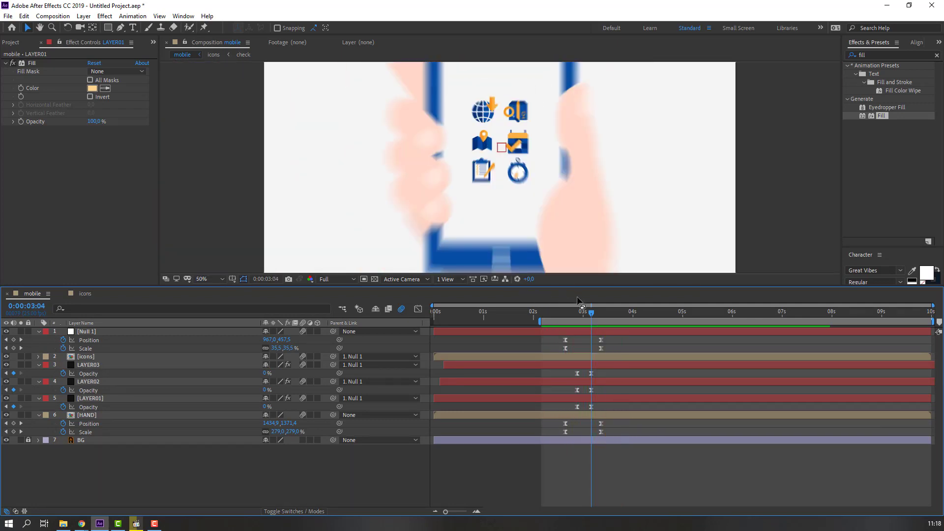
pyautogui.moveTo(591, 312); pyautogui.dragTo(601, 312)
pyautogui.click(482, 120)
pyautogui.press('/')
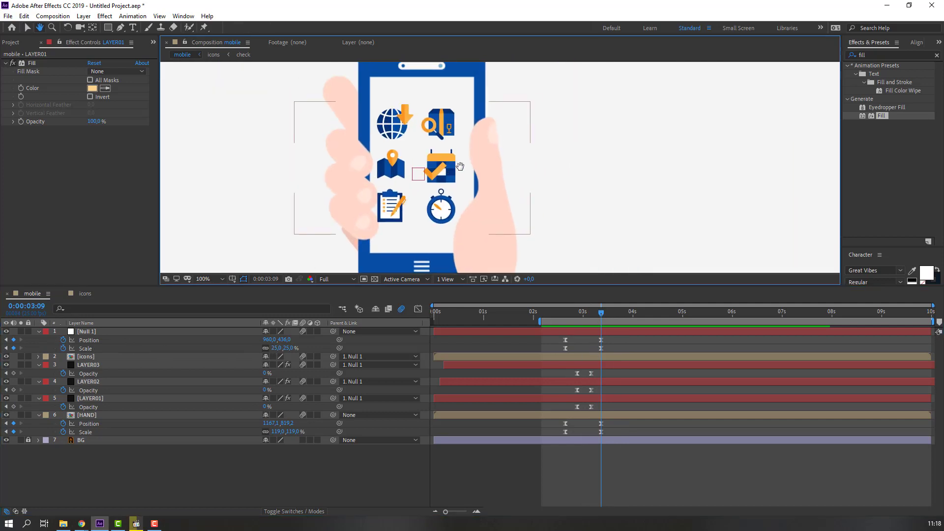
pyautogui.moveTo(508, 123); pyautogui.dragTo(434, 169)
pyautogui.click(435, 169)
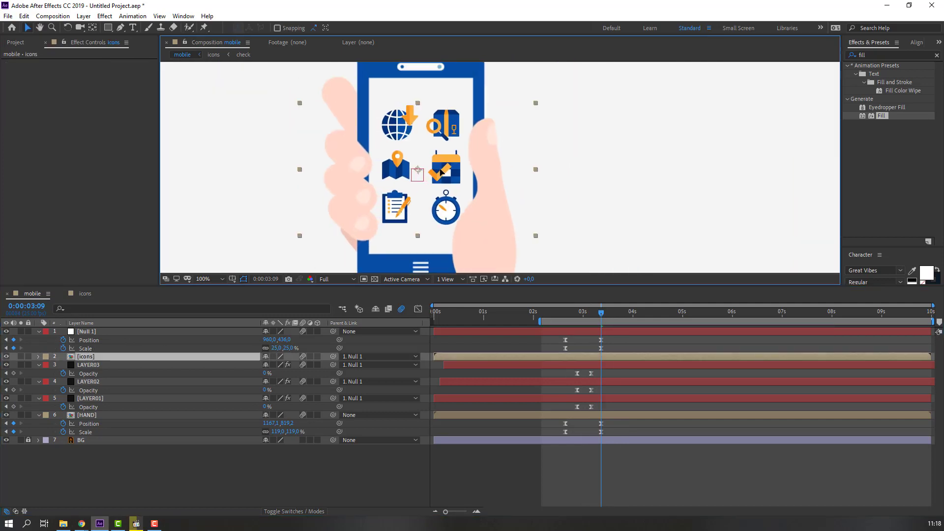
pyautogui.scroll(-1, 488, 224)
pyautogui.press('space')
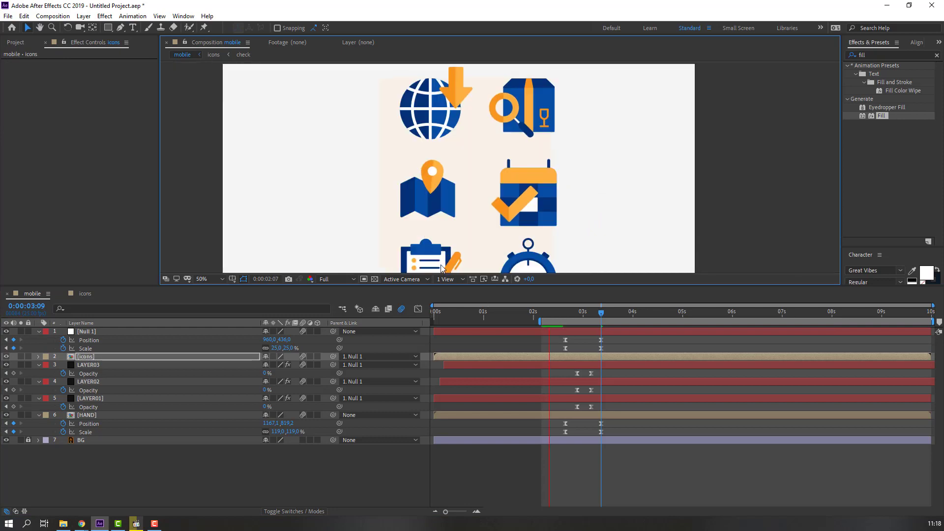
pyautogui.scroll(-1, 380, 208)
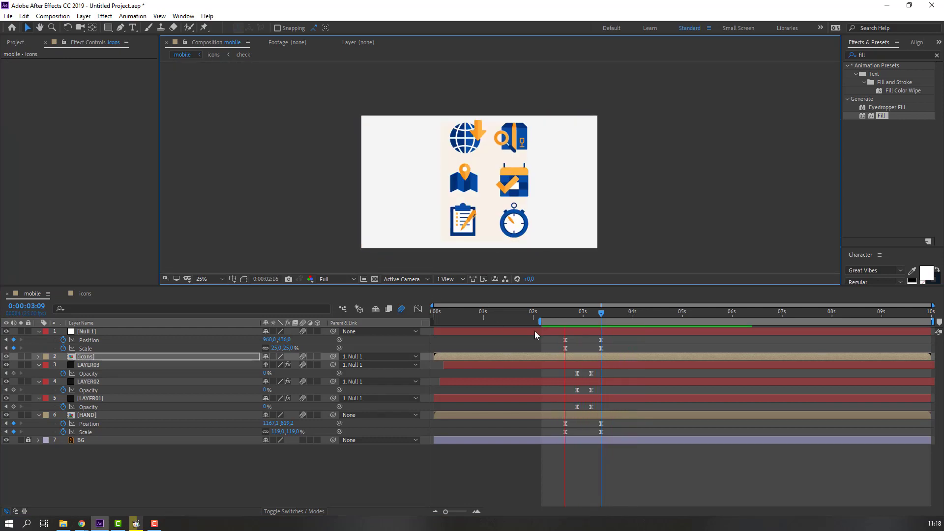
# Extend the work area back to the composition start, fit the preview up to 100%, and end the work area at 0:00:03:22.
pyautogui.moveTo(540, 321); pyautogui.dragTo(417, 325)
pyautogui.press('space')
pyautogui.click(207, 278)
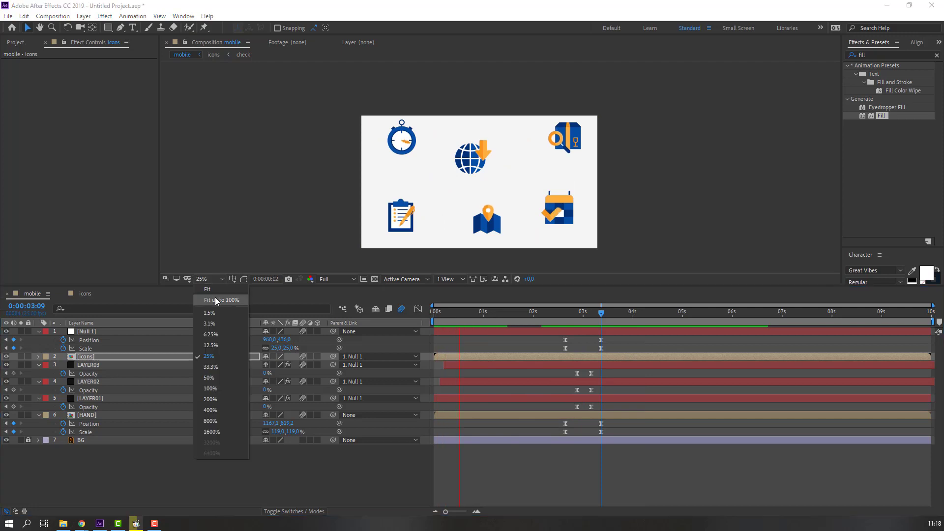
pyautogui.click(215, 297)
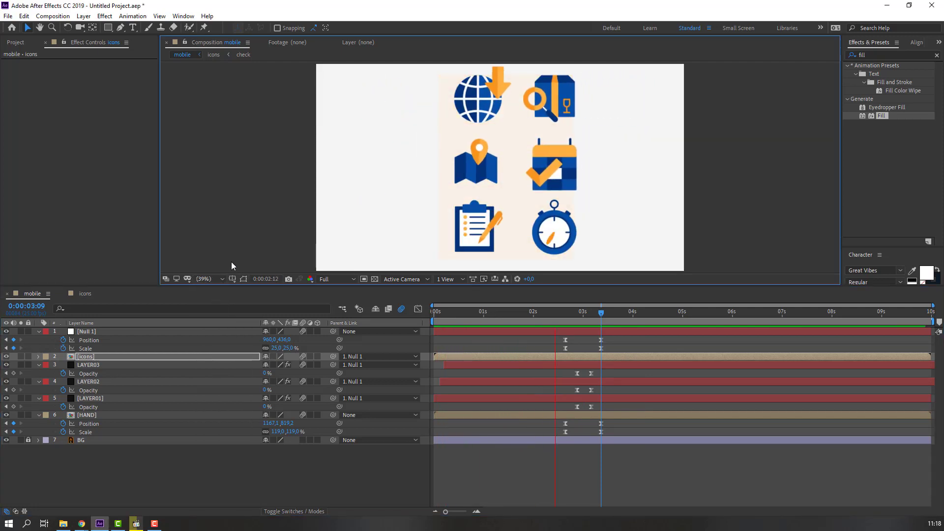
pyautogui.click(616, 316)
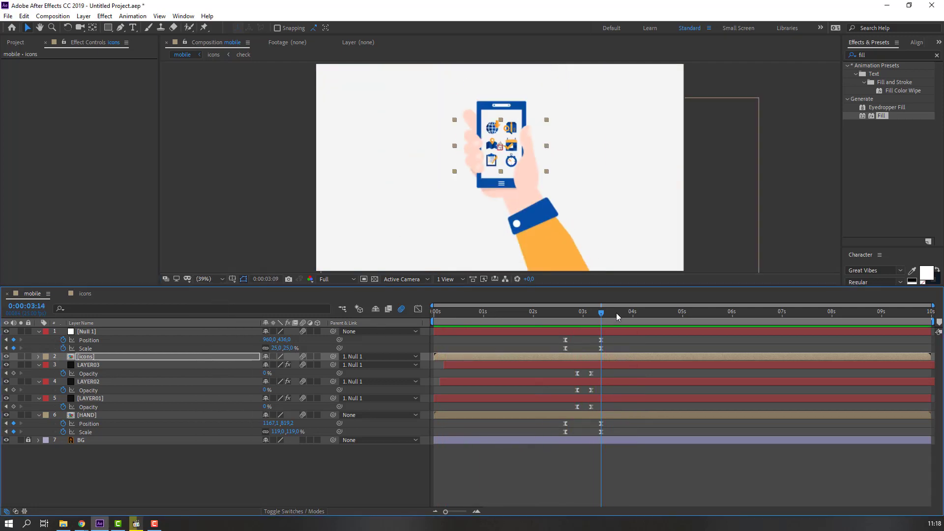
pyautogui.press('n')
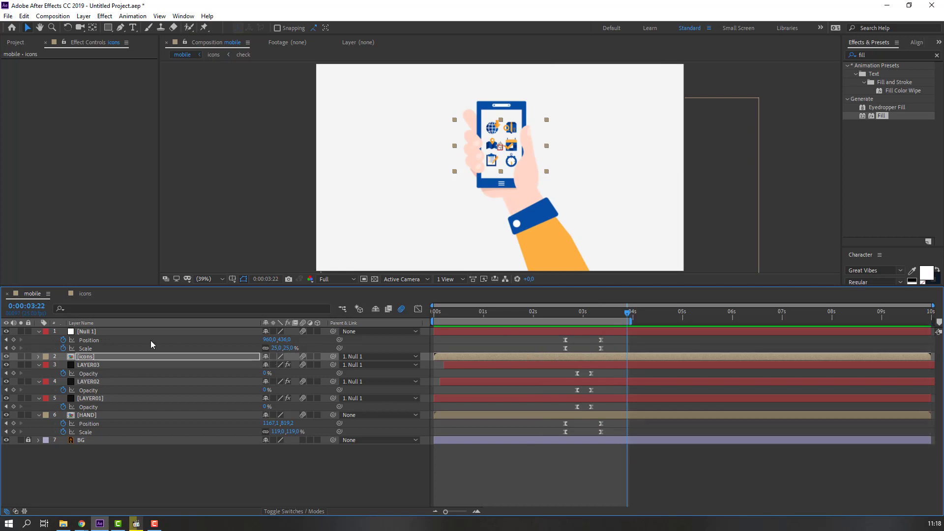
# Show the icons composition's layer bars instead of the Graph Editor and go to 0:00:00:00.
pyautogui.click(82, 293)
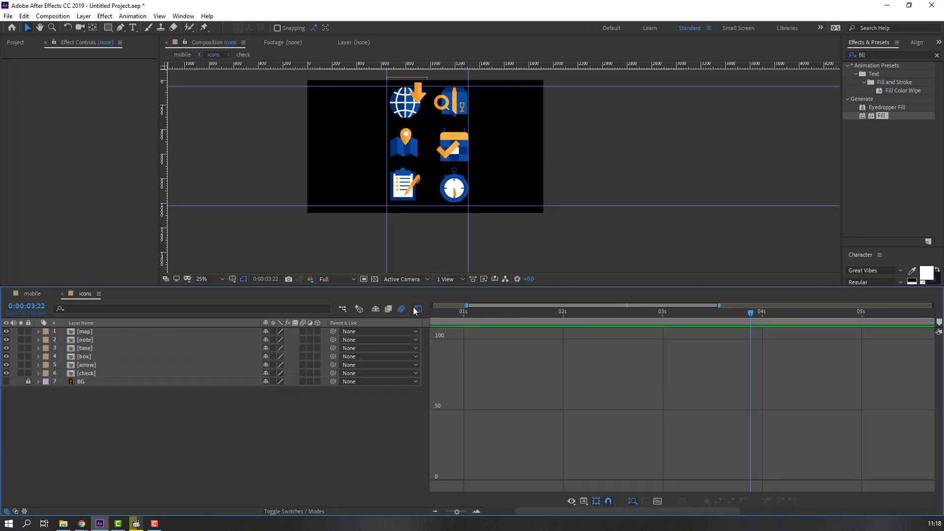
pyautogui.click(417, 308)
pyautogui.scroll(-3, 472, 376)
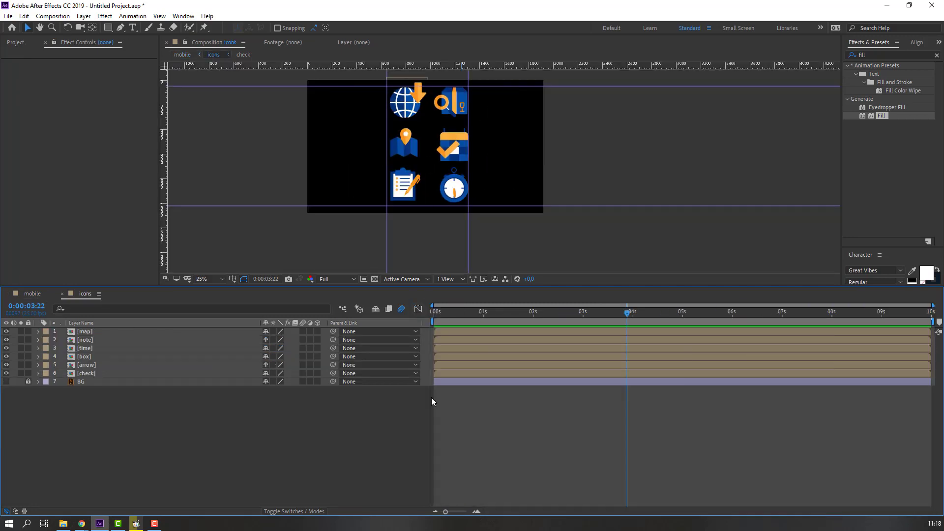
pyautogui.moveTo(460, 317); pyautogui.dragTo(411, 317)
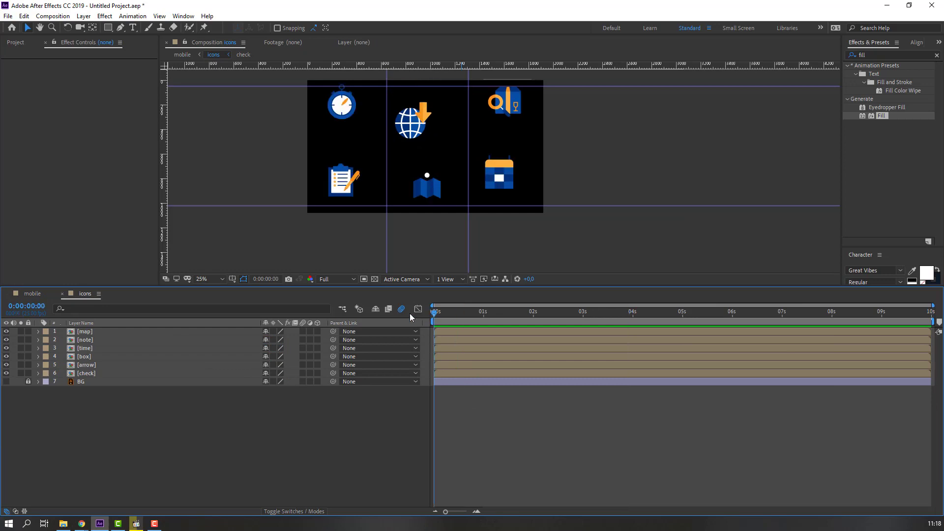
# Apply Animation Composer's Overshoot Scale From Anchor Point 2 preset, animating both in and out, to the six icon layers and preview it.
pyautogui.click(90, 376)
pyautogui.hotkey('ctrl', 'a')
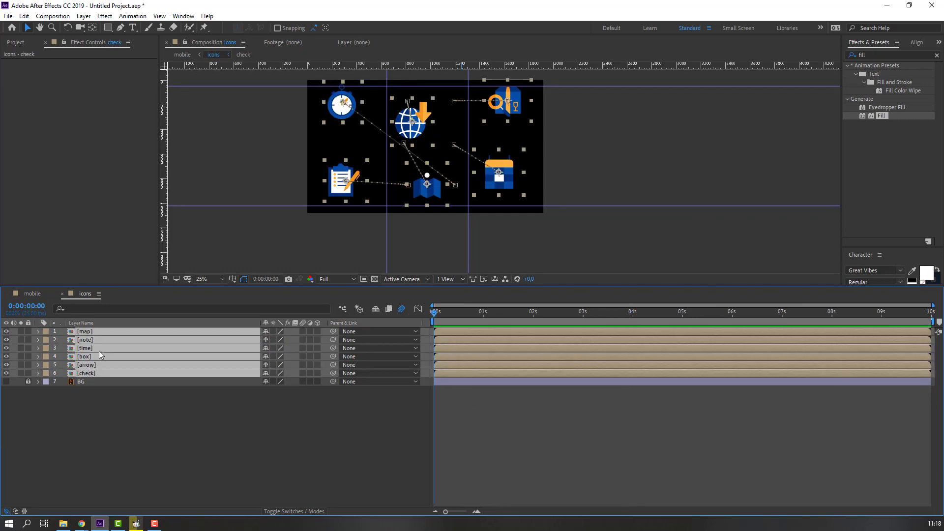
pyautogui.click(183, 16)
pyautogui.click(227, 92)
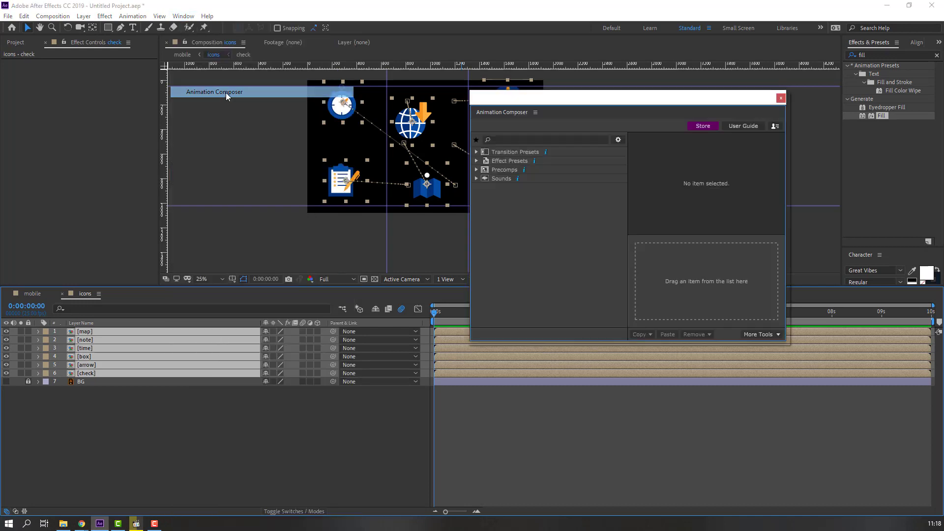
pyautogui.click(477, 152)
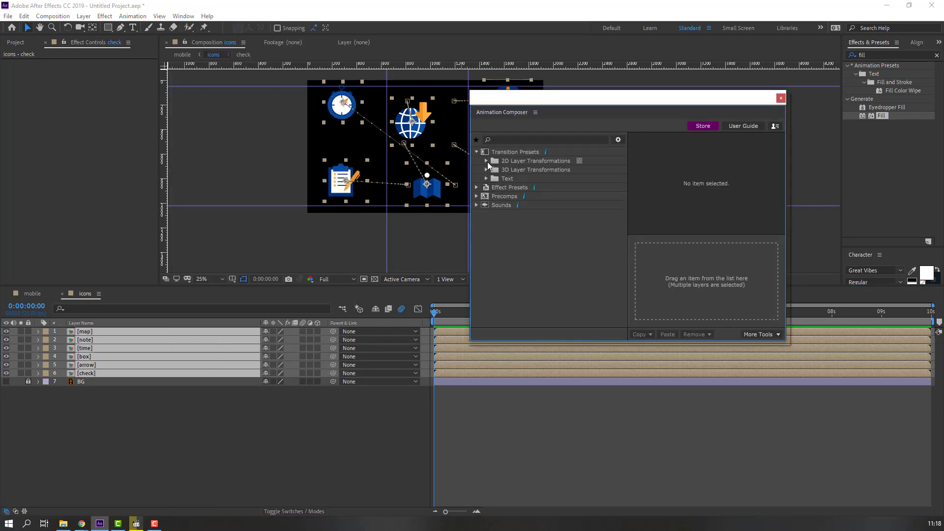
pyautogui.click(487, 161)
pyautogui.click(497, 214)
pyautogui.click(528, 223)
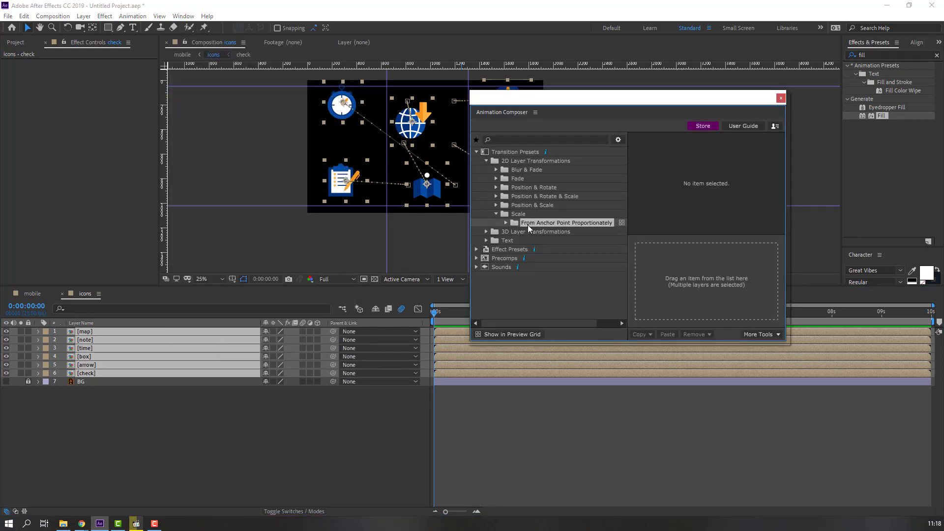
pyautogui.click(507, 223)
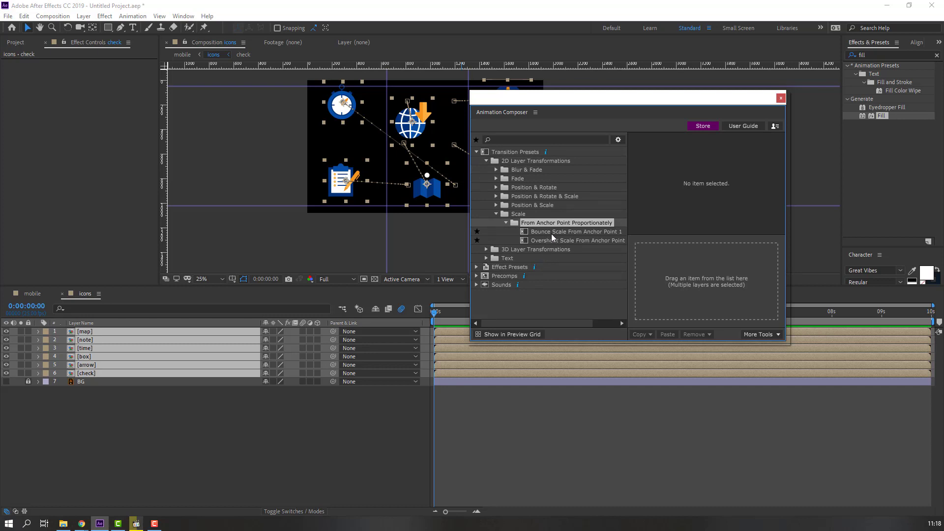
pyautogui.doubleClick(566, 240)
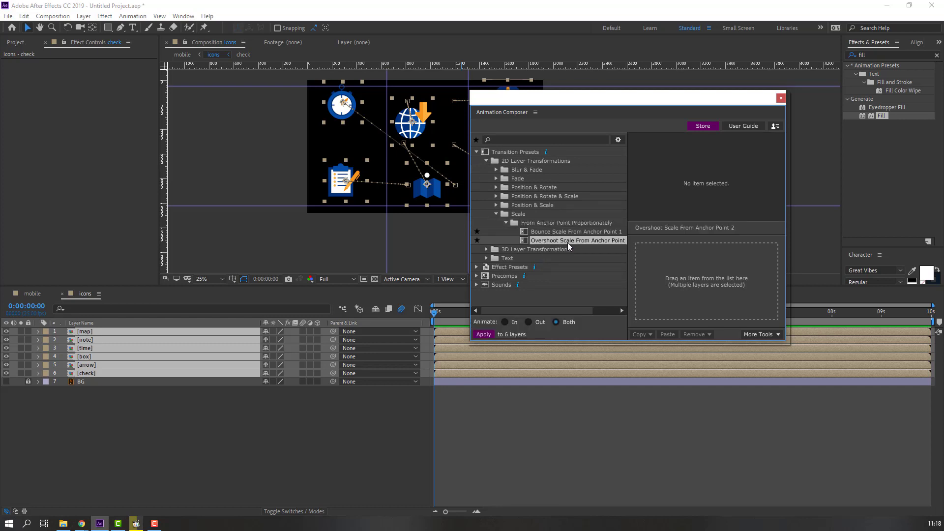
pyautogui.click(781, 98)
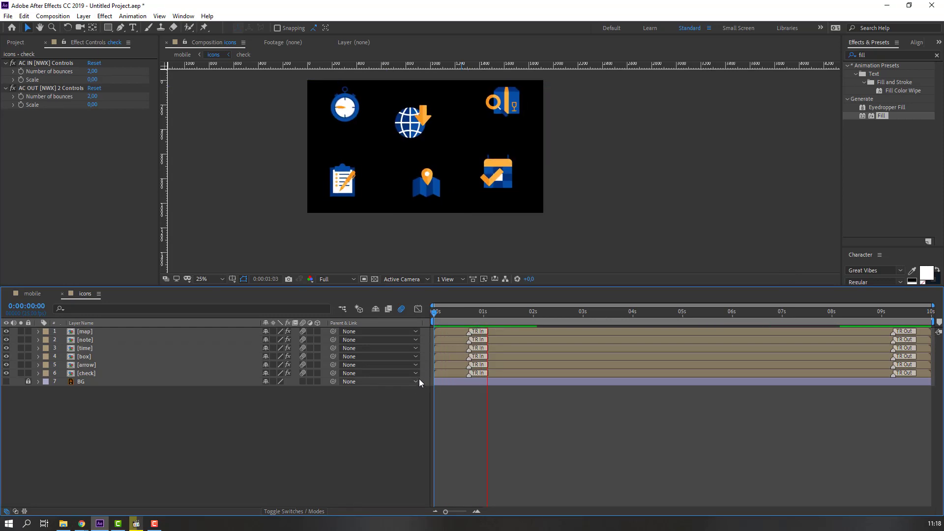
pyautogui.press('space')
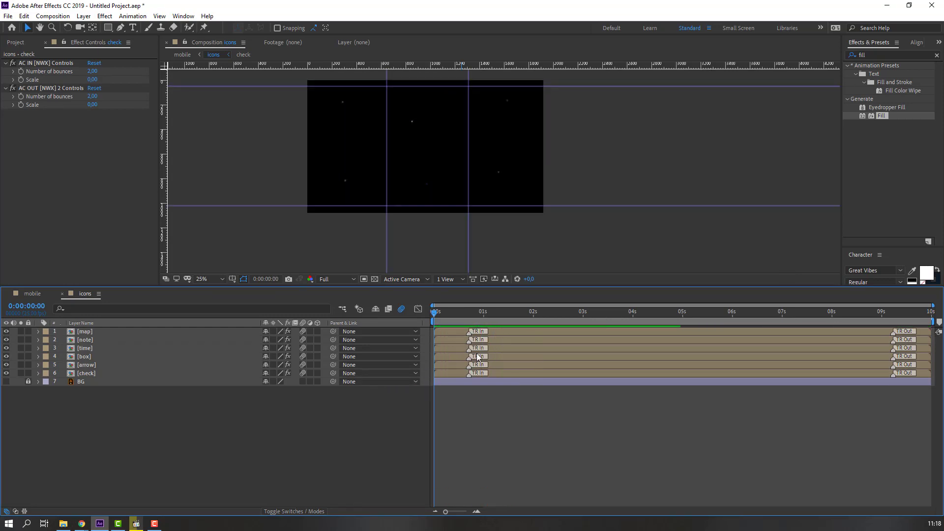
pyautogui.press('space')
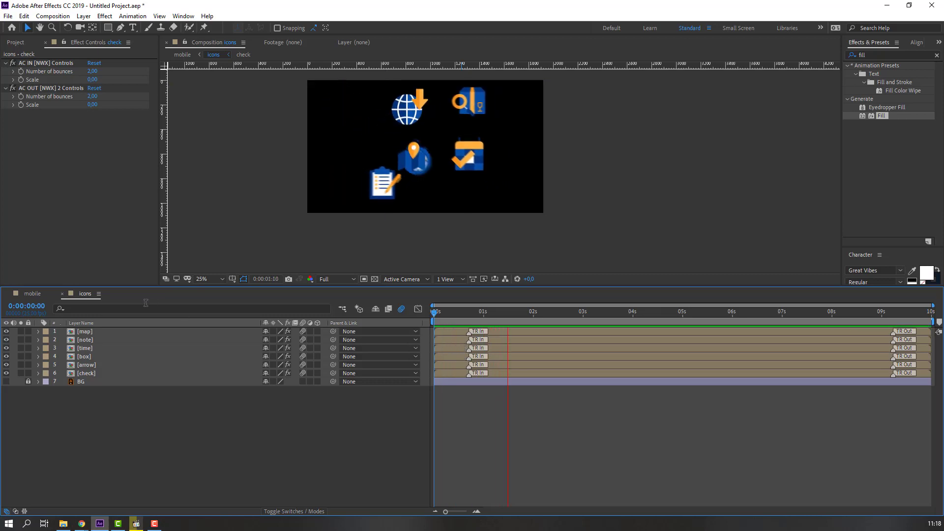
# Check the scale-in within the mobile composition and stagger the start times of the icon layers in the icons composition.
pyautogui.click(31, 293)
pyautogui.press('space')
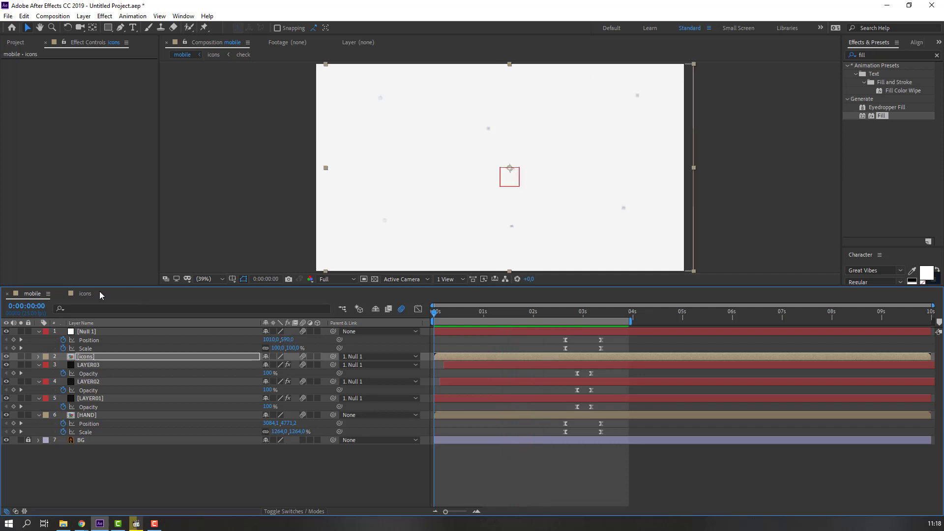
pyautogui.click(85, 293)
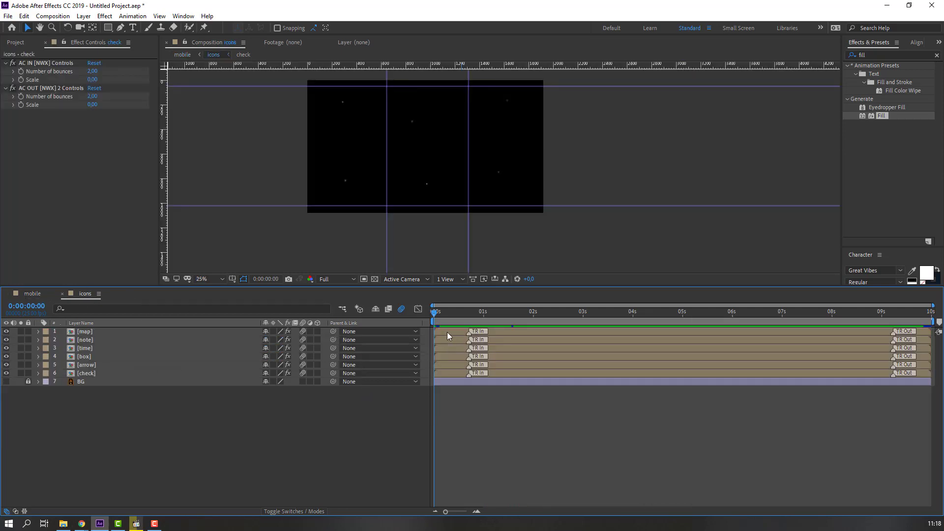
pyautogui.moveTo(447, 331); pyautogui.dragTo(458, 373)
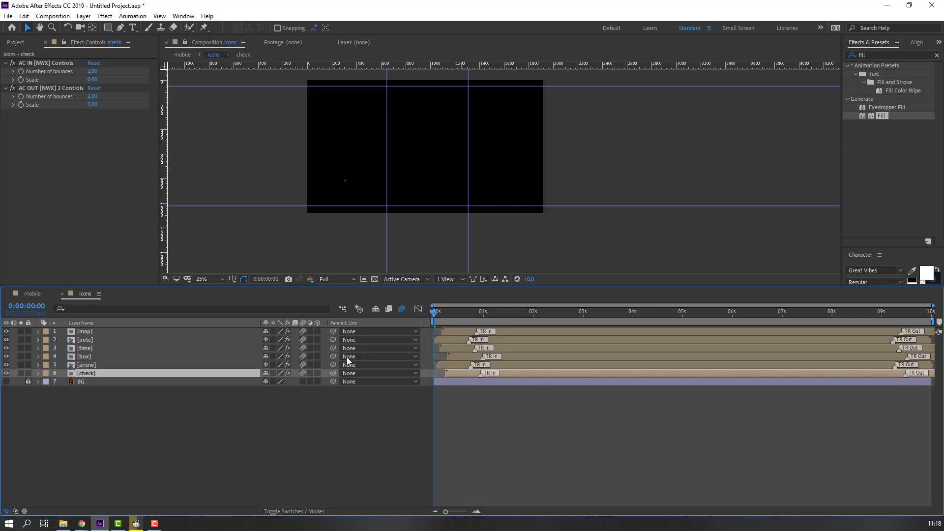
pyautogui.press('space')
pyautogui.press('space')
# Lengthen the icons' scale-in by moving their TR In markers to just after the one-second mark, and preview the icons and mobile compositions.
pyautogui.moveTo(467, 342)
pyautogui.mouseDown()
pyautogui.moveTo(493, 341)
pyautogui.moveTo(498, 357)
pyautogui.mouseUp()
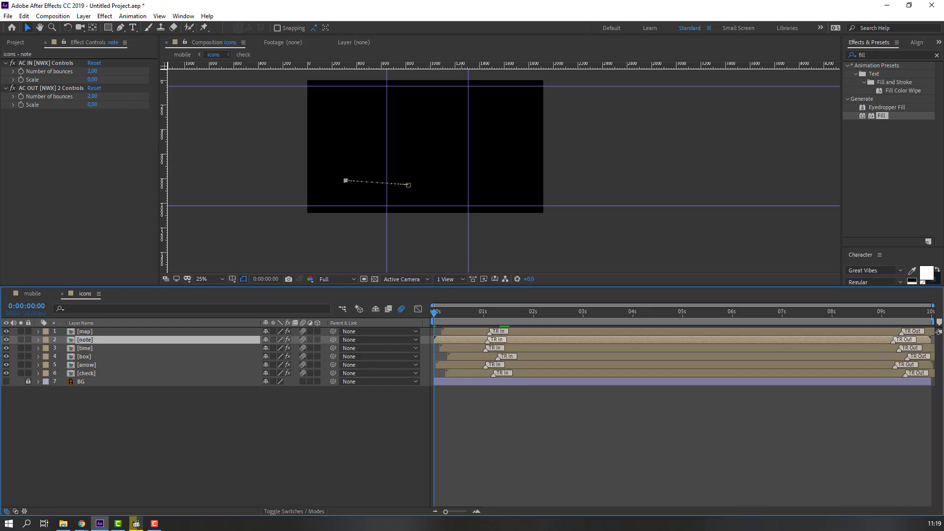
pyautogui.click(237, 440)
pyautogui.press('space')
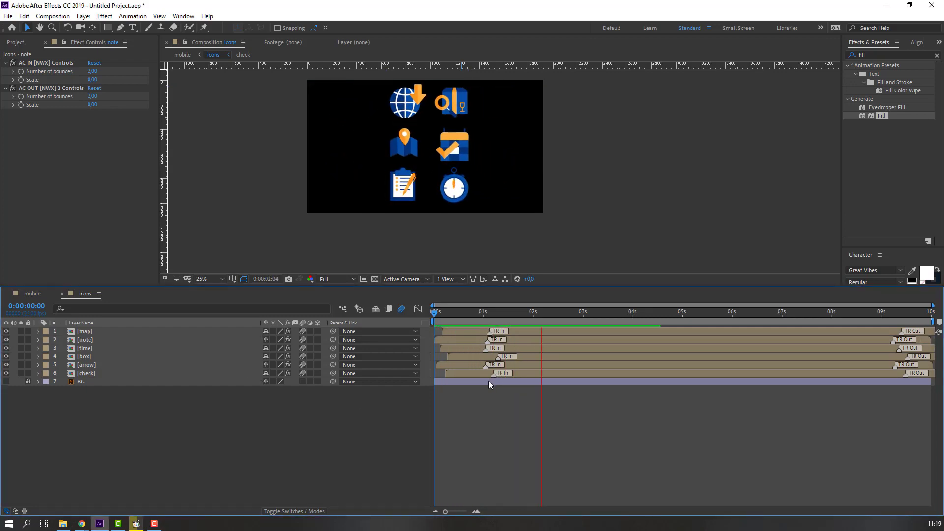
pyautogui.press('space')
pyautogui.click(32, 294)
pyautogui.press('space')
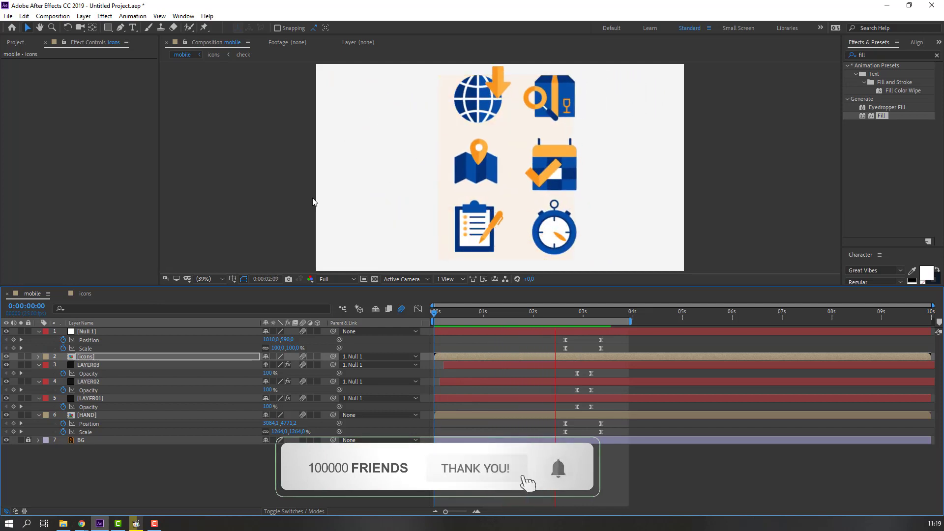
pyautogui.press('space')
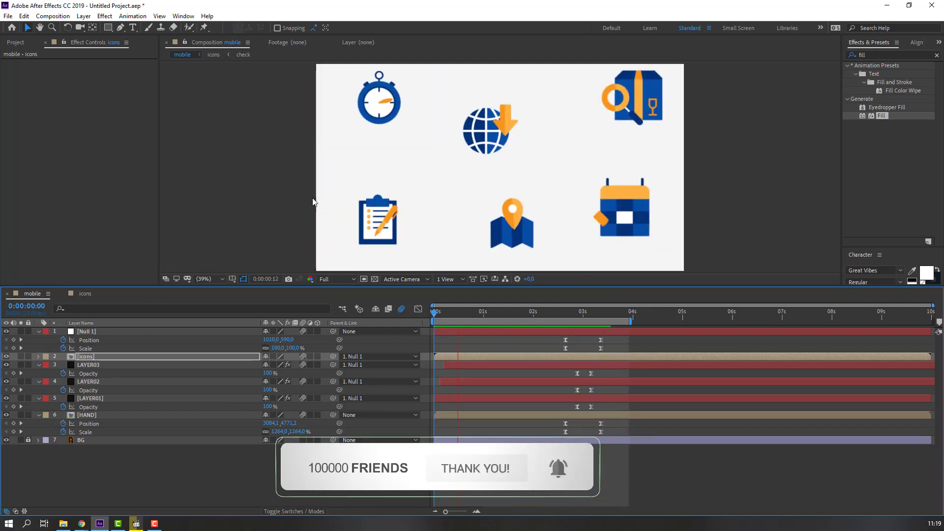